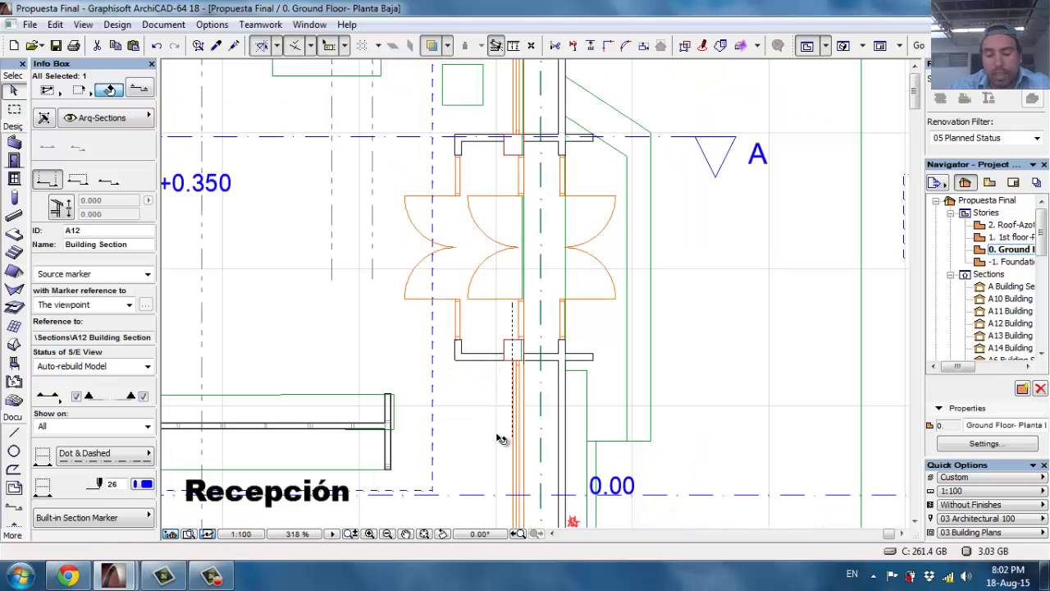
Change the entrance double door nearest Recepción to Double Door Asymmetric 18 and turn off Casing Out and Casing In.
{"action": "middle_click_drag", "start_coordinate": [497, 438], "coordinate": [495, 300]}
{"action": "scroll", "coordinate": [498, 359], "scroll_direction": "up", "scroll_amount": 2}
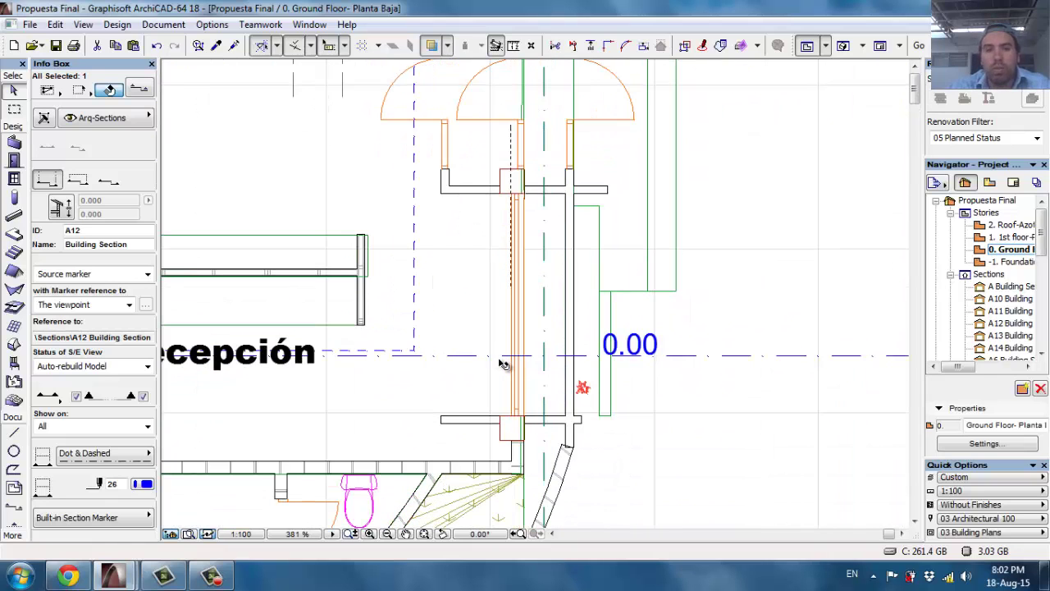
{"action": "scroll", "coordinate": [487, 203], "scroll_direction": "down", "scroll_amount": 1}
{"action": "middle_click_drag", "start_coordinate": [487, 203], "coordinate": [478, 373]}
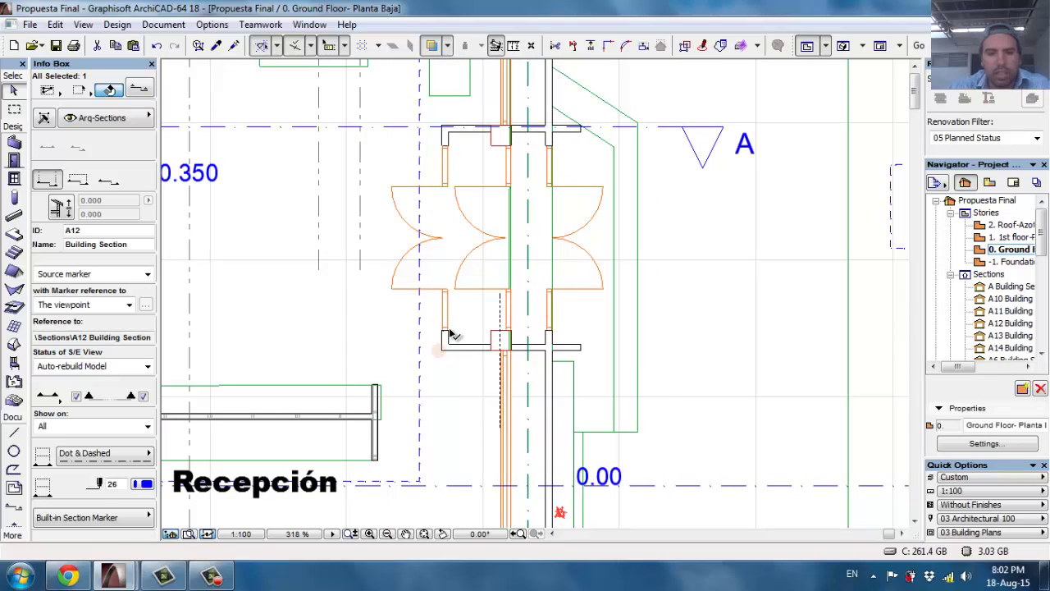
{"action": "left_click", "coordinate": [451, 334]}
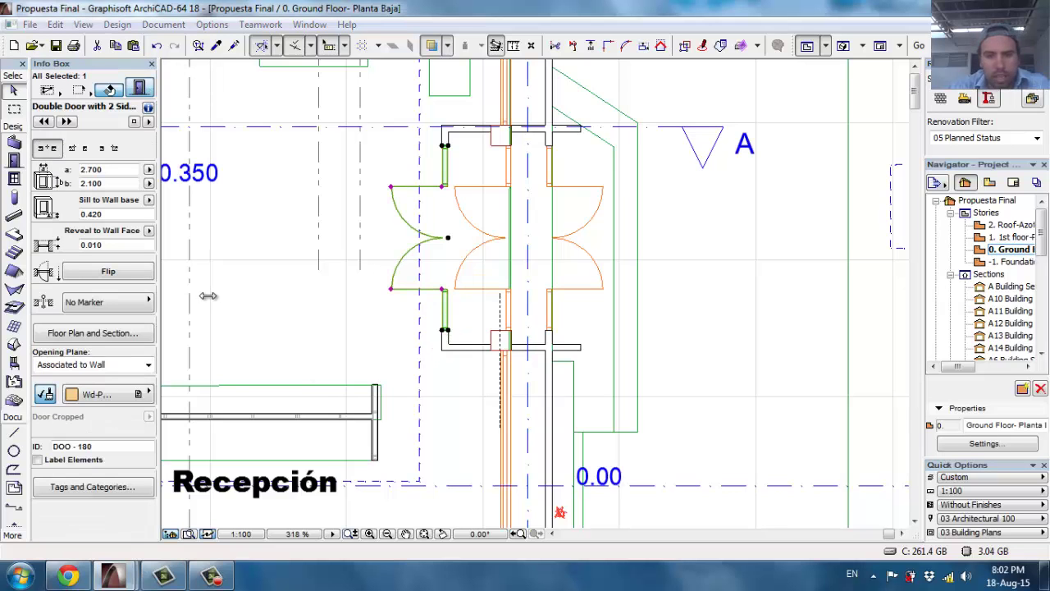
{"action": "key", "text": "ctrl+t"}
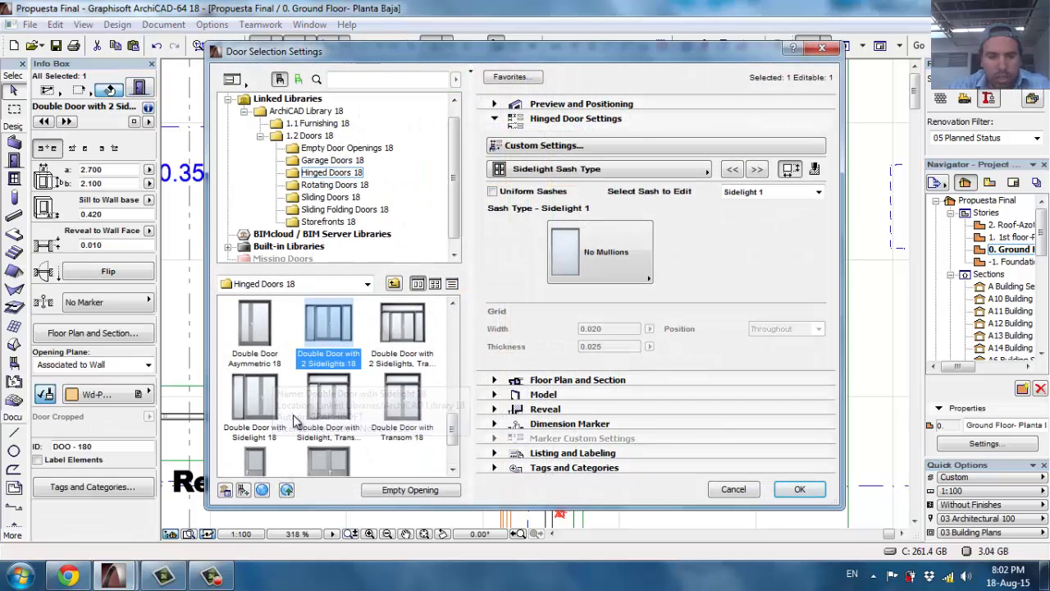
{"action": "left_click", "coordinate": [255, 324]}
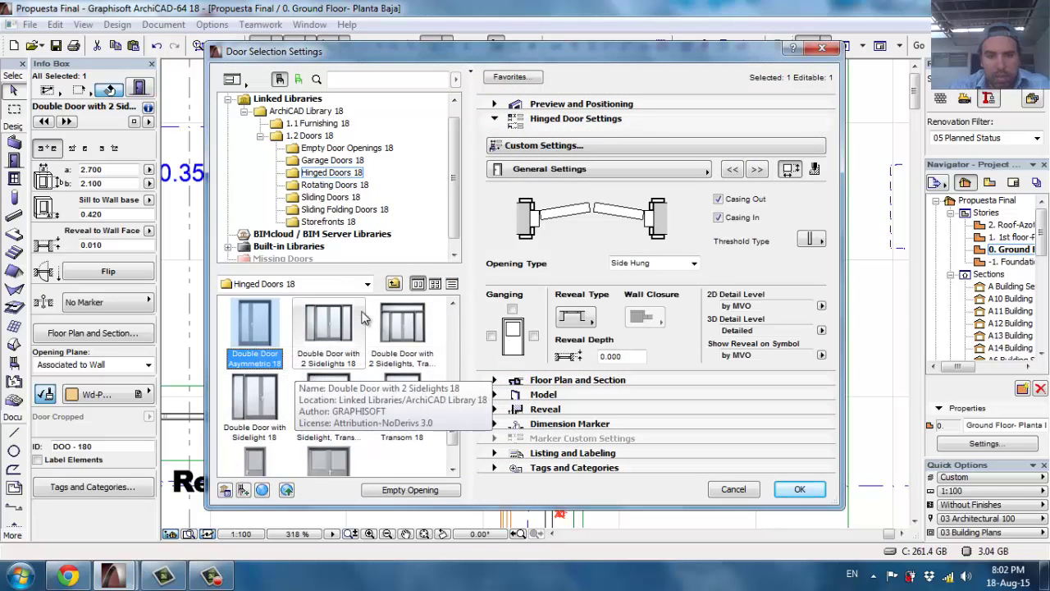
{"action": "left_click", "coordinate": [718, 200]}
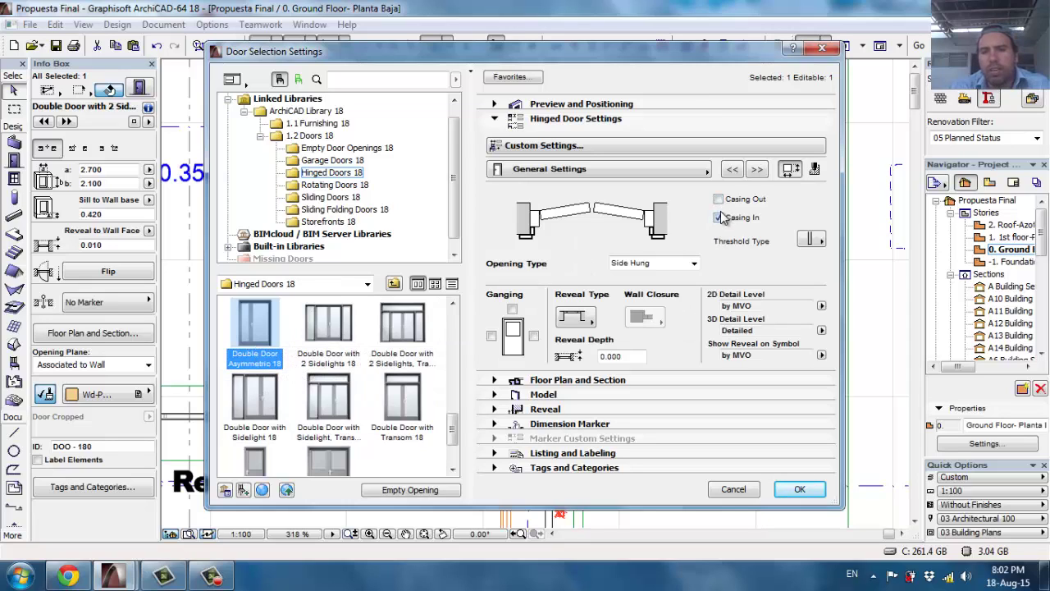
{"action": "left_click", "coordinate": [719, 218]}
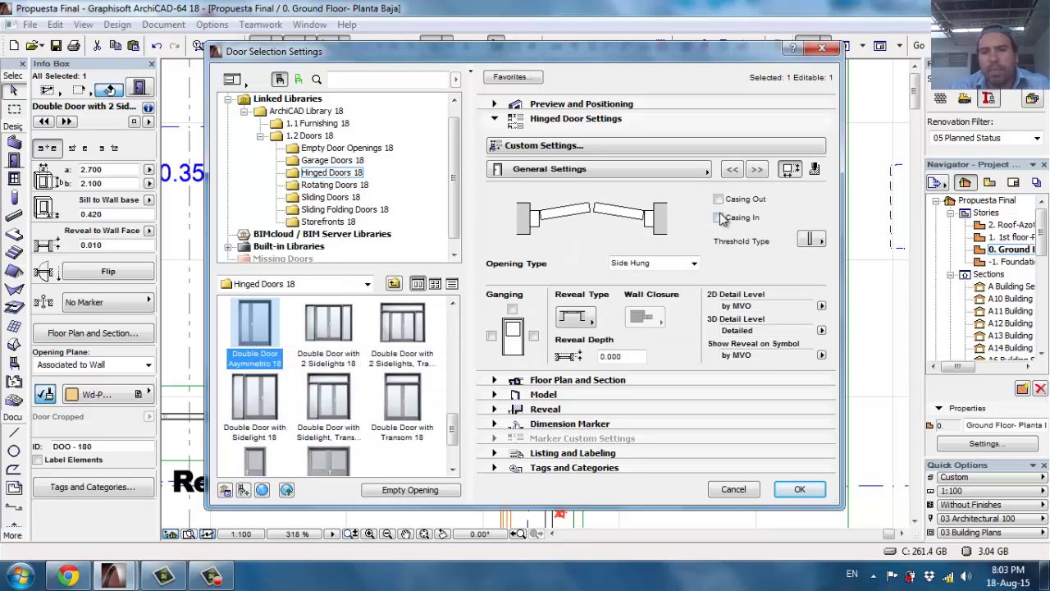
Keep the door frame independent of the wall thickness, set the frame thickness to 0.050 and apply the settings.
{"action": "left_click", "coordinate": [755, 172]}
{"action": "left_click", "coordinate": [754, 173]}
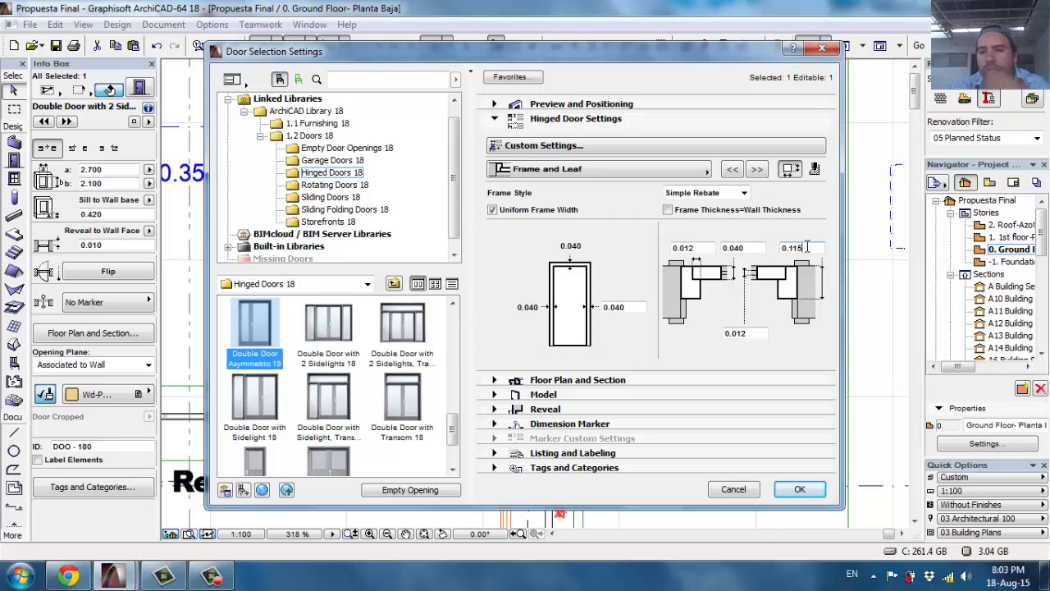
{"action": "left_click_drag", "start_coordinate": [806, 247], "coordinate": [773, 246]}
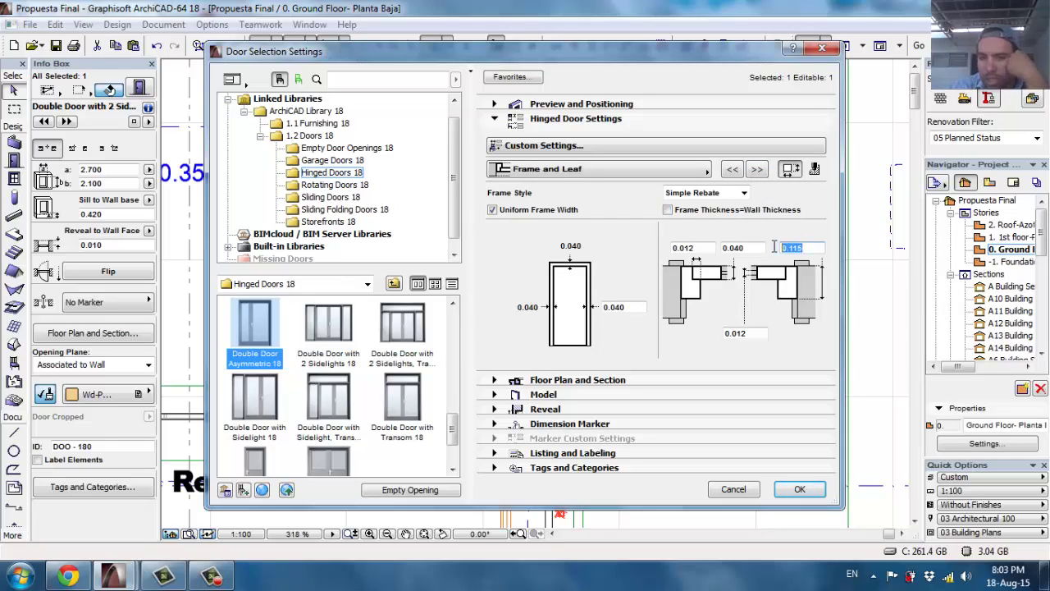
{"action": "left_click", "coordinate": [667, 210]}
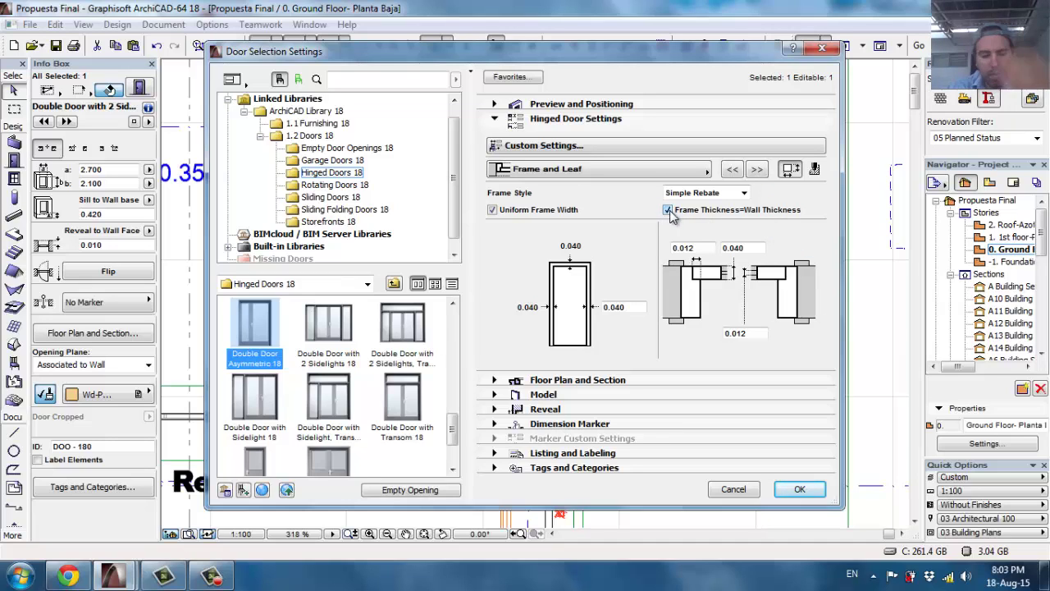
{"action": "key", "text": "ctrl+shift+d"}
{"action": "left_click_drag", "start_coordinate": [678, 197], "coordinate": [647, 216]}
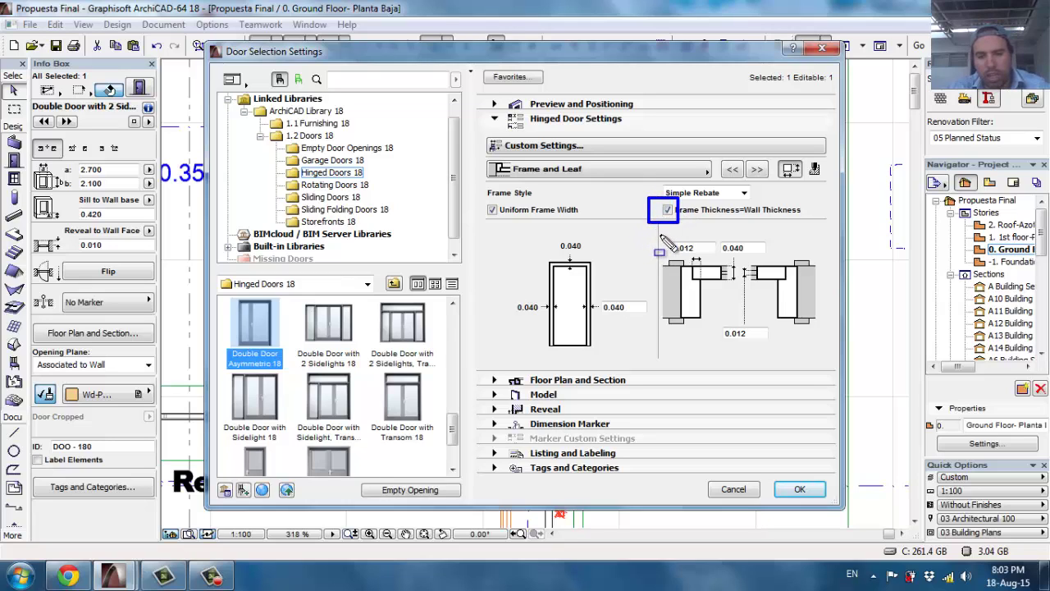
{"action": "left_click", "coordinate": [669, 210]}
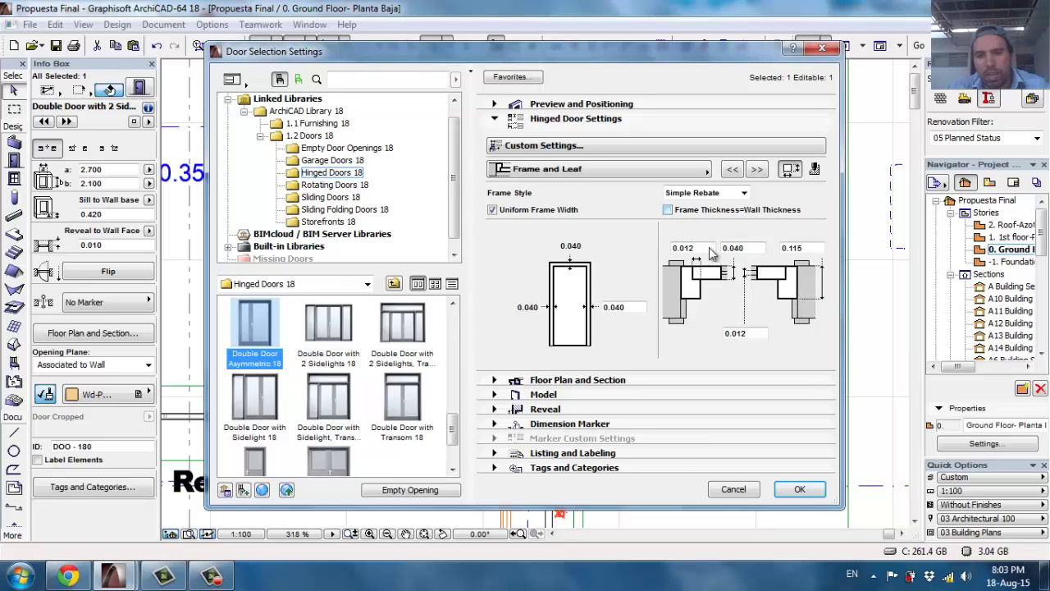
{"action": "left_click_drag", "start_coordinate": [808, 248], "coordinate": [773, 247]}
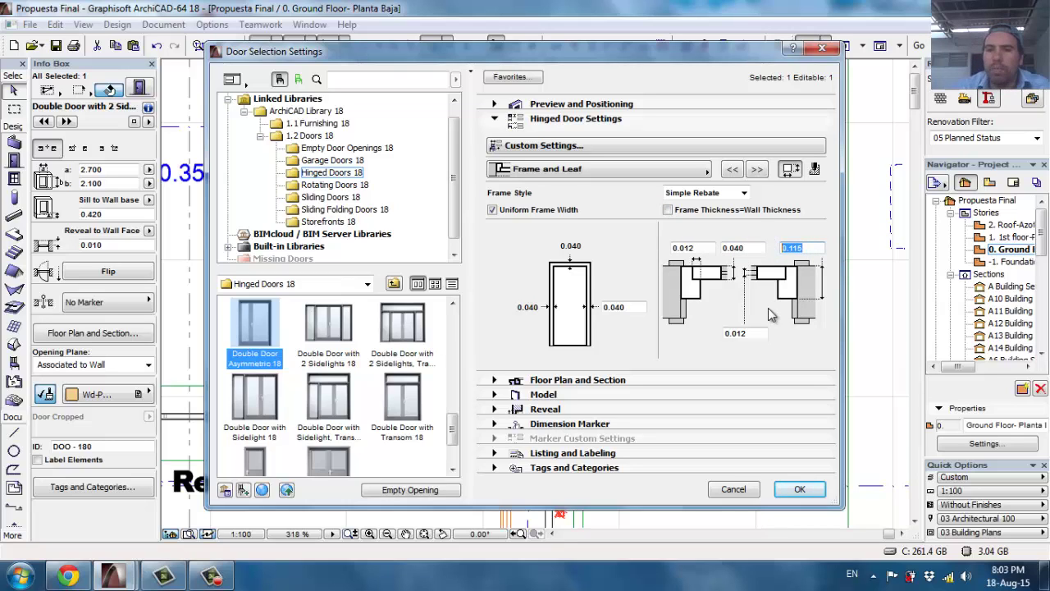
{"action": "type", "text": "0.050"}
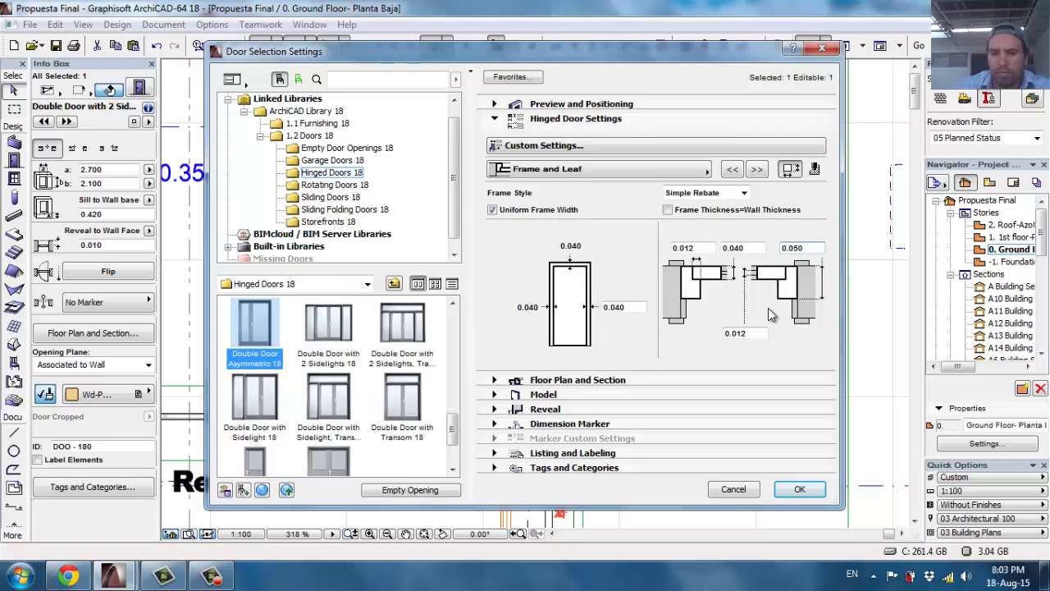
{"action": "key", "text": "Return"}
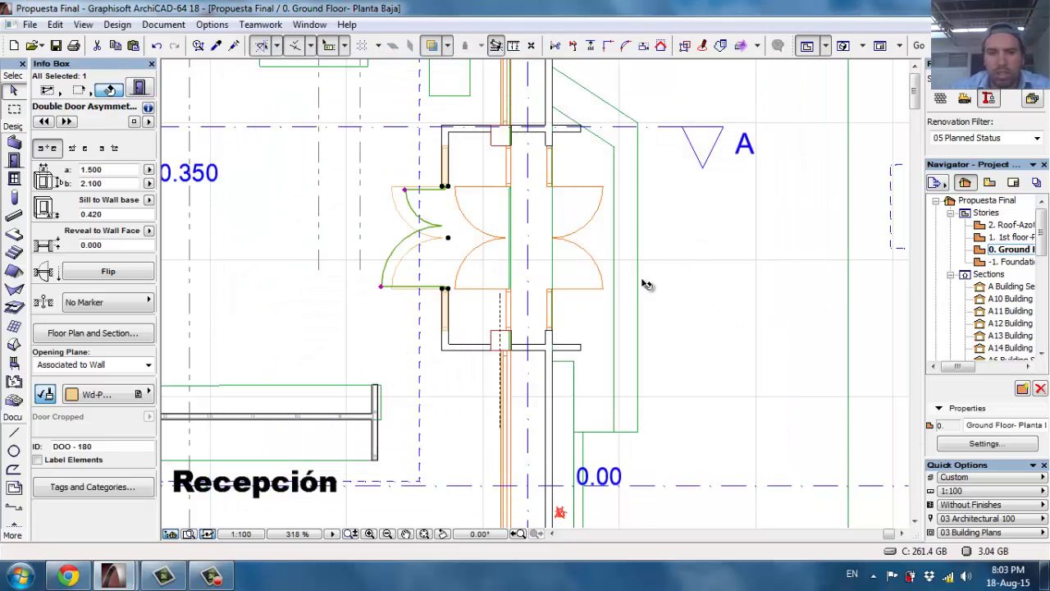
In the asymmetric door's Shape settings, set the dimensioned leaf width to 1.5 and apply it.
{"action": "scroll", "coordinate": [368, 178], "scroll_direction": "up", "scroll_amount": 4}
{"action": "scroll", "coordinate": [575, 220], "scroll_direction": "up", "scroll_amount": 4}
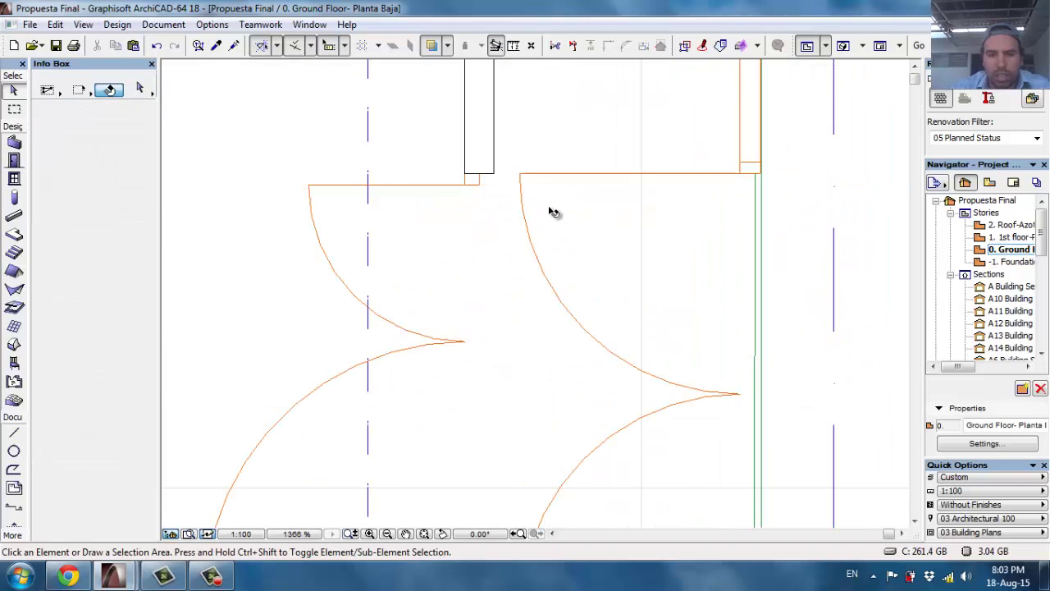
{"action": "left_click", "coordinate": [139, 90]}
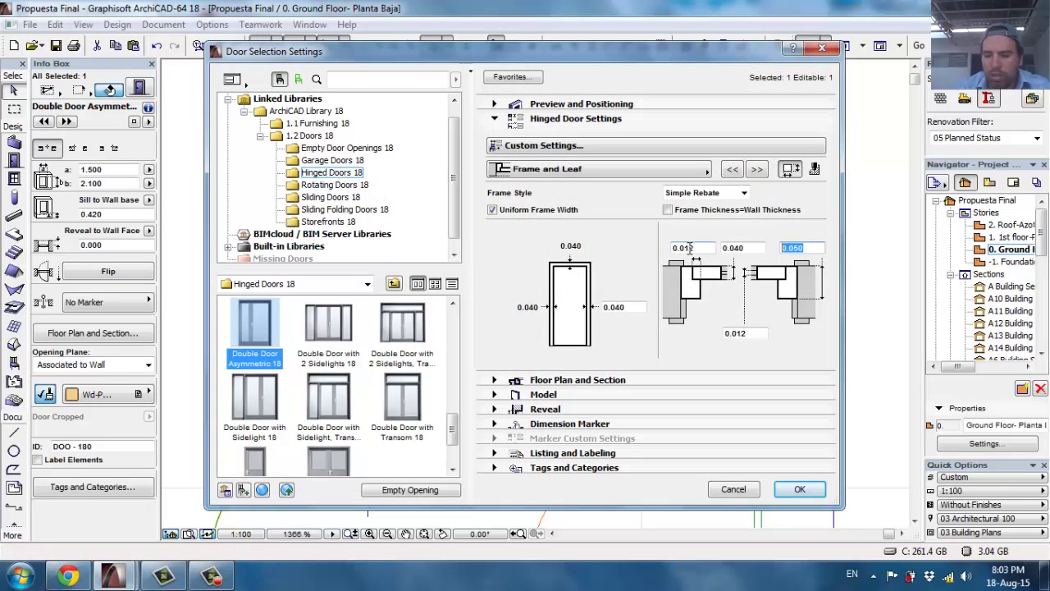
{"action": "key", "text": "Return"}
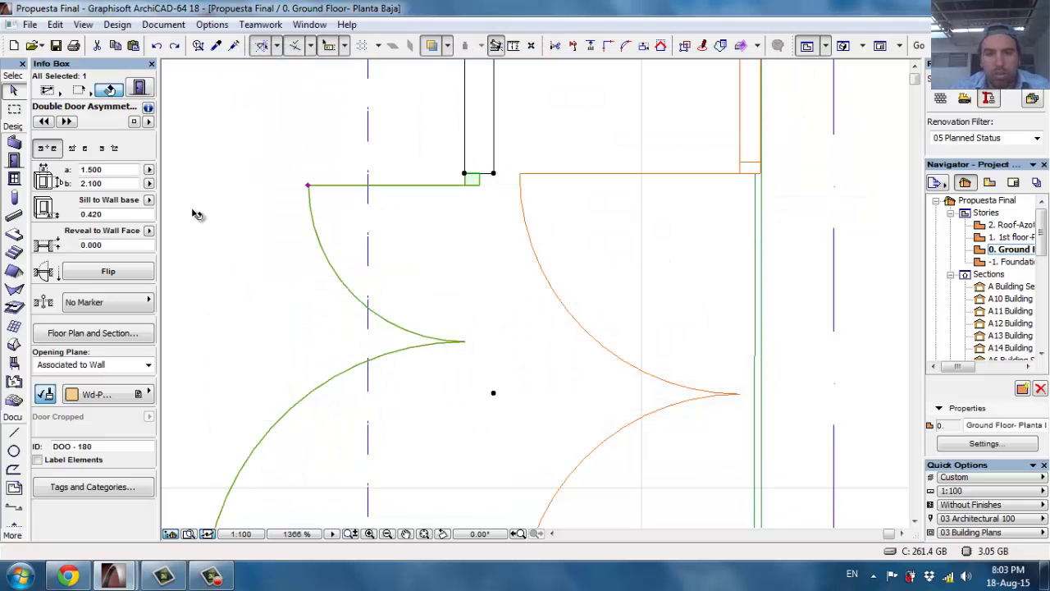
{"action": "key", "text": "ctrl+t"}
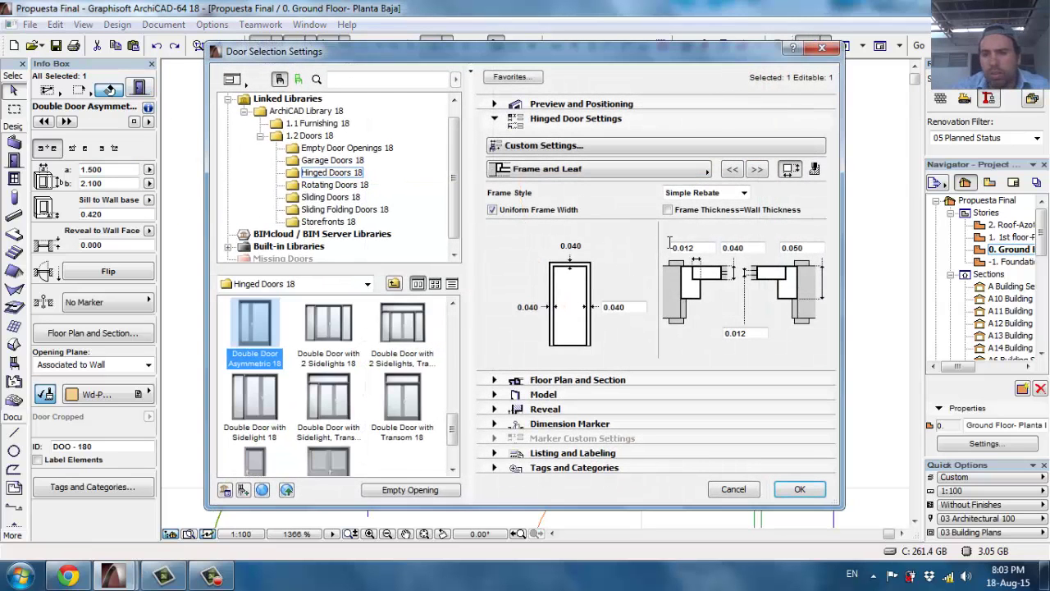
{"action": "left_click", "coordinate": [757, 171]}
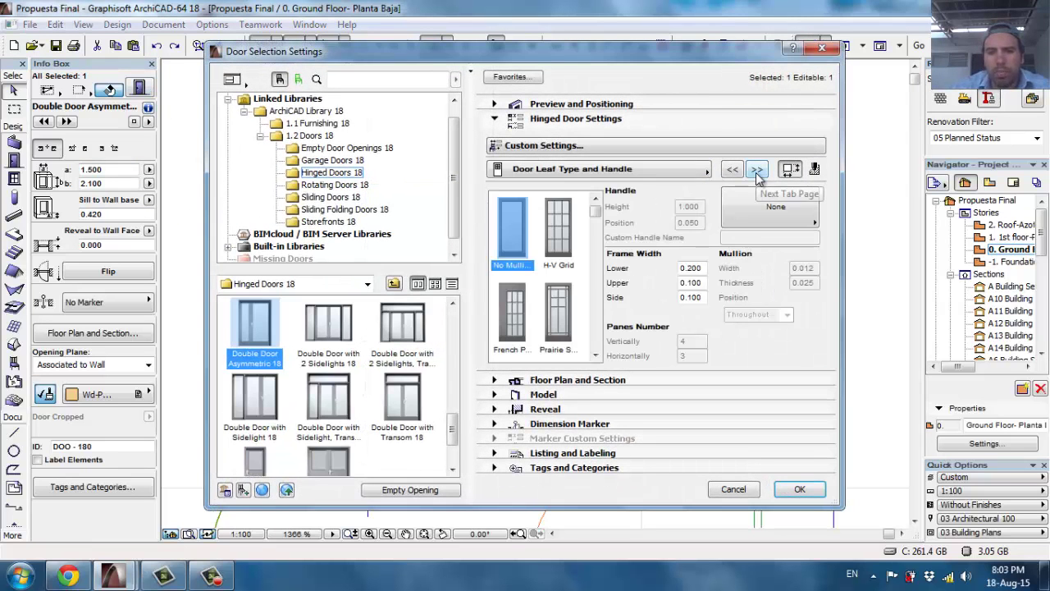
{"action": "left_click", "coordinate": [755, 170]}
{"action": "left_click", "coordinate": [736, 172]}
{"action": "left_click", "coordinate": [734, 170]}
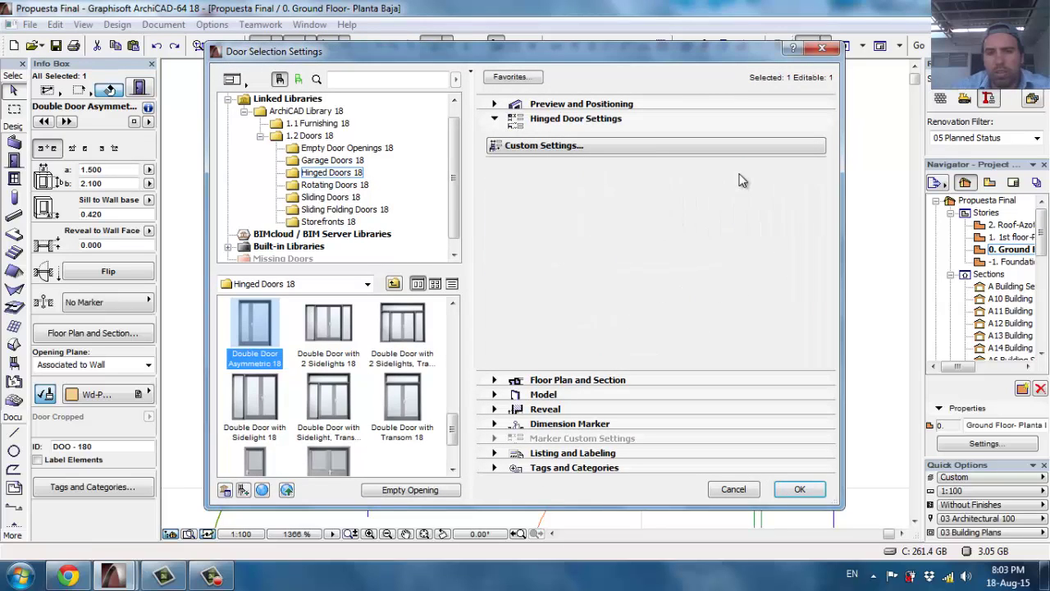
{"action": "left_click", "coordinate": [734, 171]}
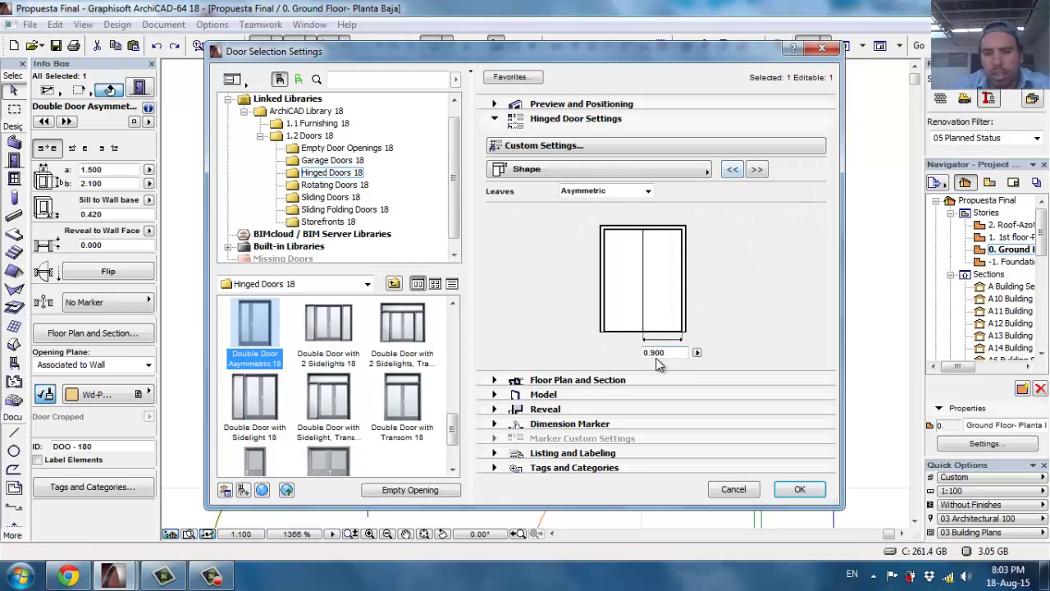
{"action": "left_click_drag", "start_coordinate": [669, 352], "coordinate": [597, 351]}
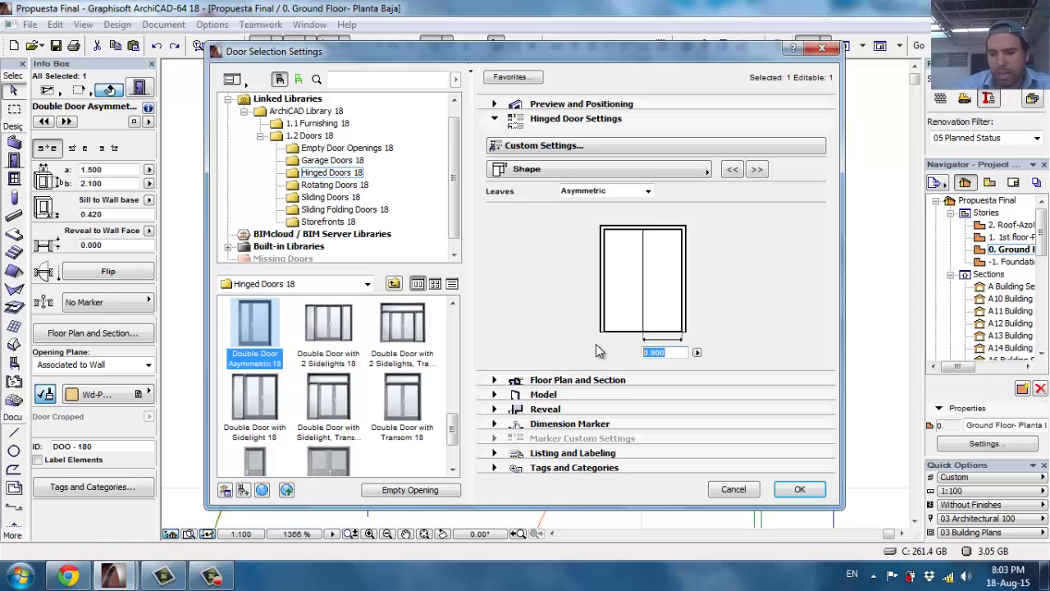
{"action": "type", "text": "1.5"}
{"action": "key", "text": "Return"}
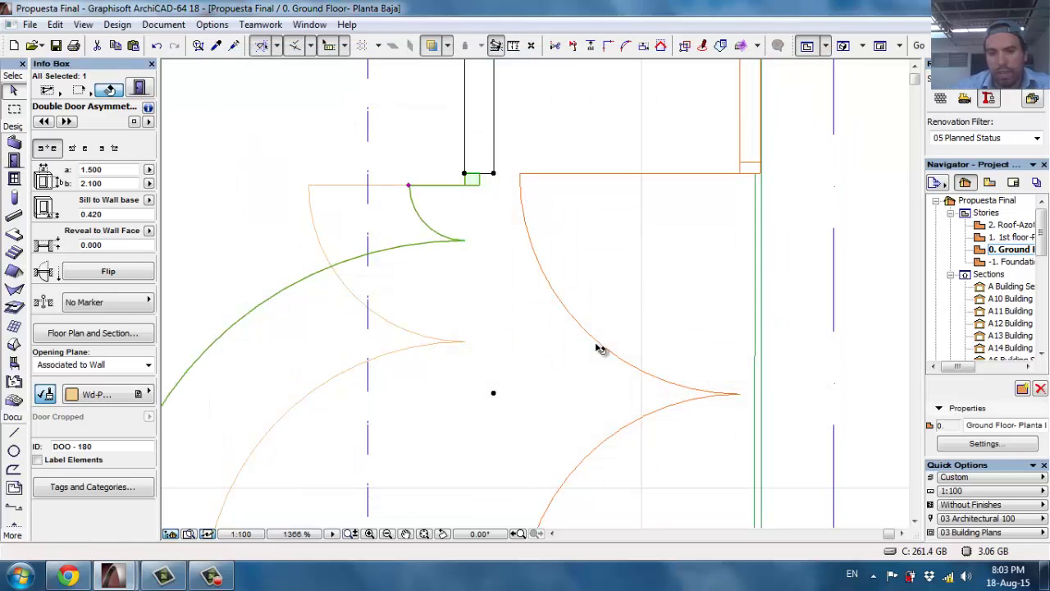
Switch the door type to Double Door with 2 Sidelights, Transom 18 and turn off Casing Out and Casing In.
{"action": "scroll", "coordinate": [550, 243], "scroll_direction": "down", "scroll_amount": 1}
{"action": "scroll", "coordinate": [421, 171], "scroll_direction": "down", "scroll_amount": 4}
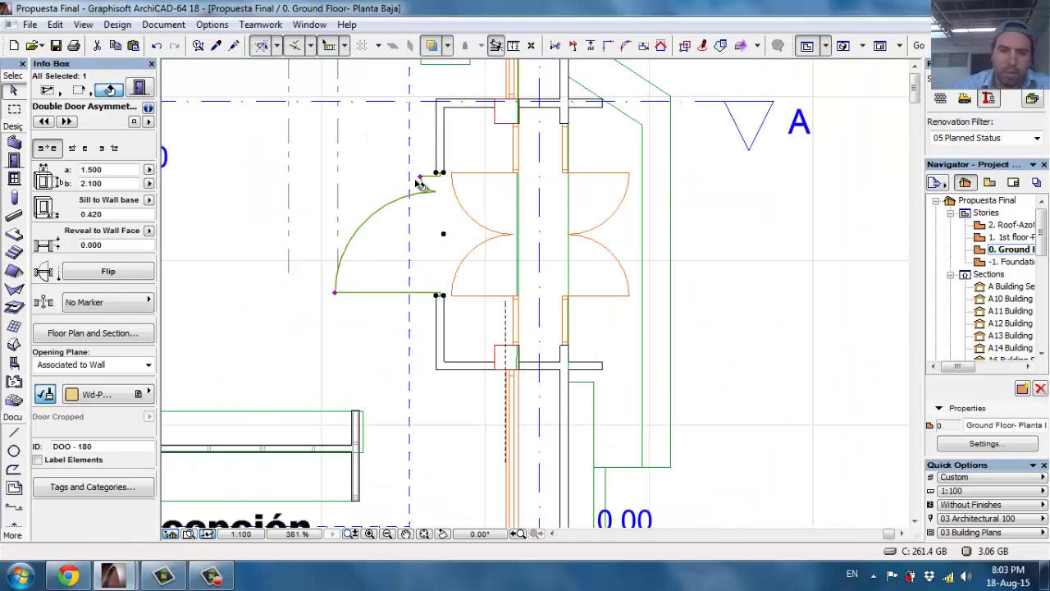
{"action": "scroll", "coordinate": [422, 172], "scroll_direction": "up", "scroll_amount": 3}
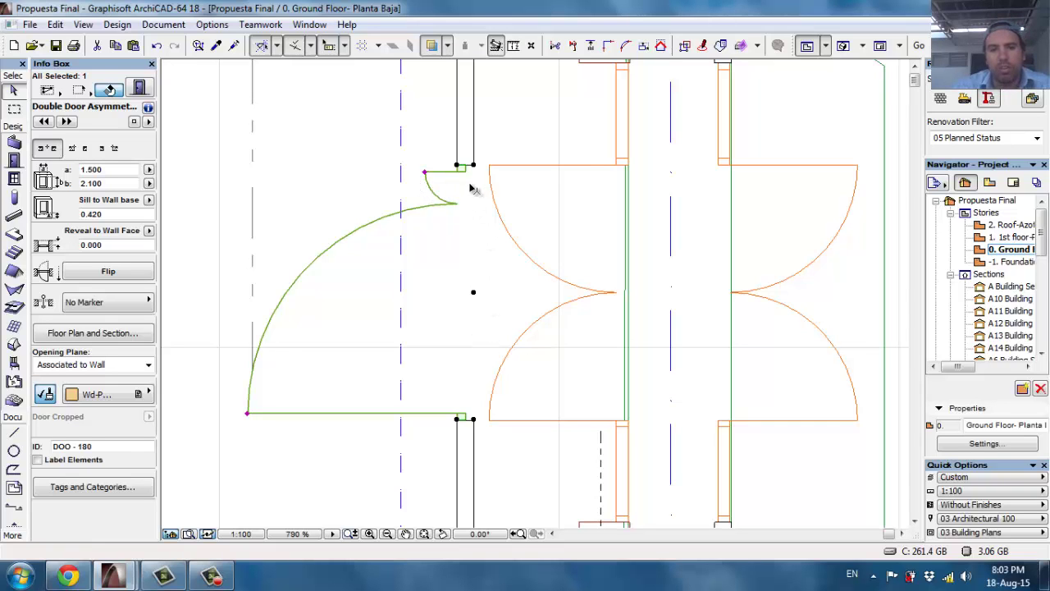
{"action": "left_click", "coordinate": [139, 89]}
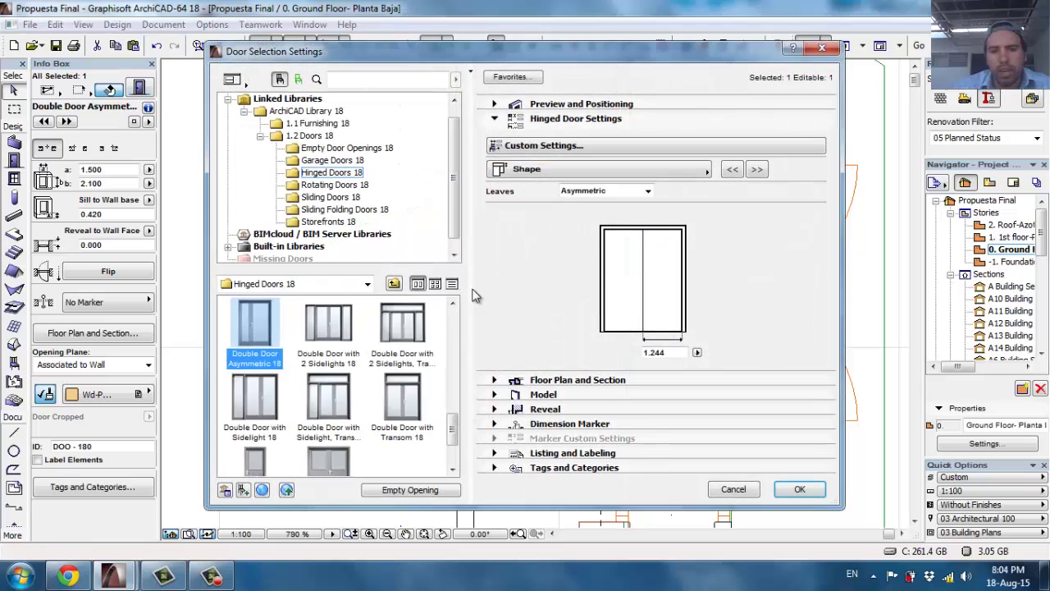
{"action": "left_click", "coordinate": [391, 336]}
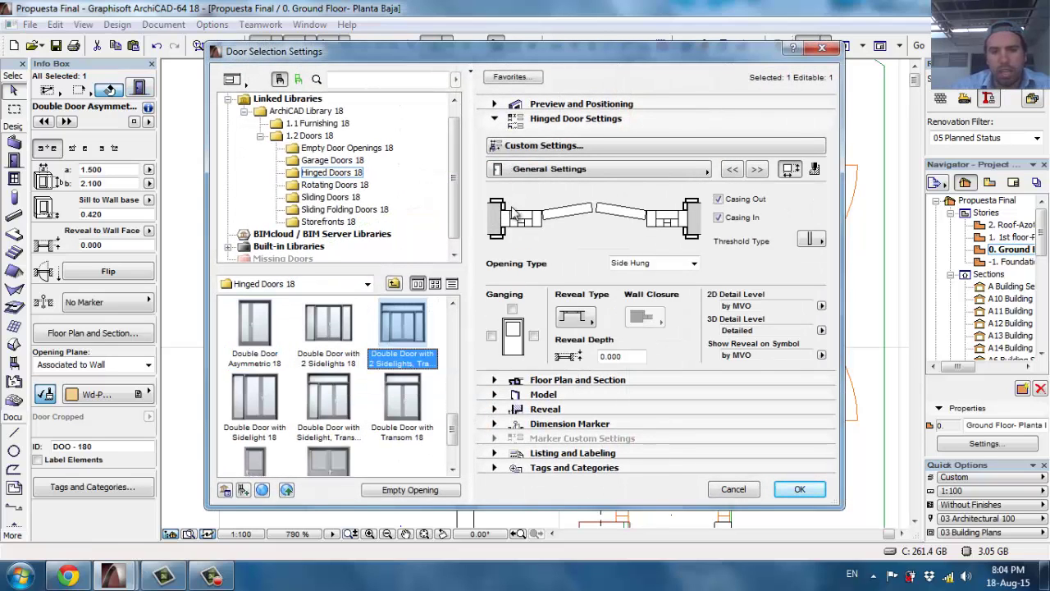
{"action": "left_click", "coordinate": [718, 199]}
{"action": "left_click", "coordinate": [718, 218]}
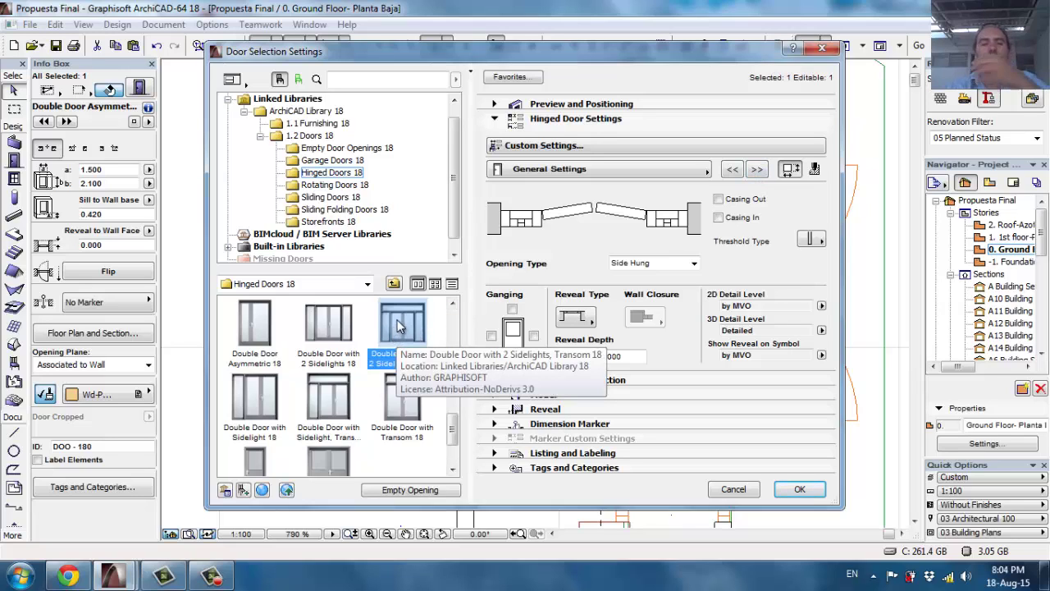
{"action": "key", "text": "ctrl+shift+d"}
{"action": "mouse_move", "coordinate": [415, 301]}
{"action": "left_mouse_down"}
{"action": "mouse_move", "coordinate": [374, 315]}
{"action": "mouse_move", "coordinate": [417, 376]}
{"action": "mouse_move", "coordinate": [414, 338]}
{"action": "mouse_move", "coordinate": [439, 308]}
{"action": "mouse_move", "coordinate": [375, 299]}
{"action": "left_mouse_up"}
{"action": "key", "text": "Escape"}
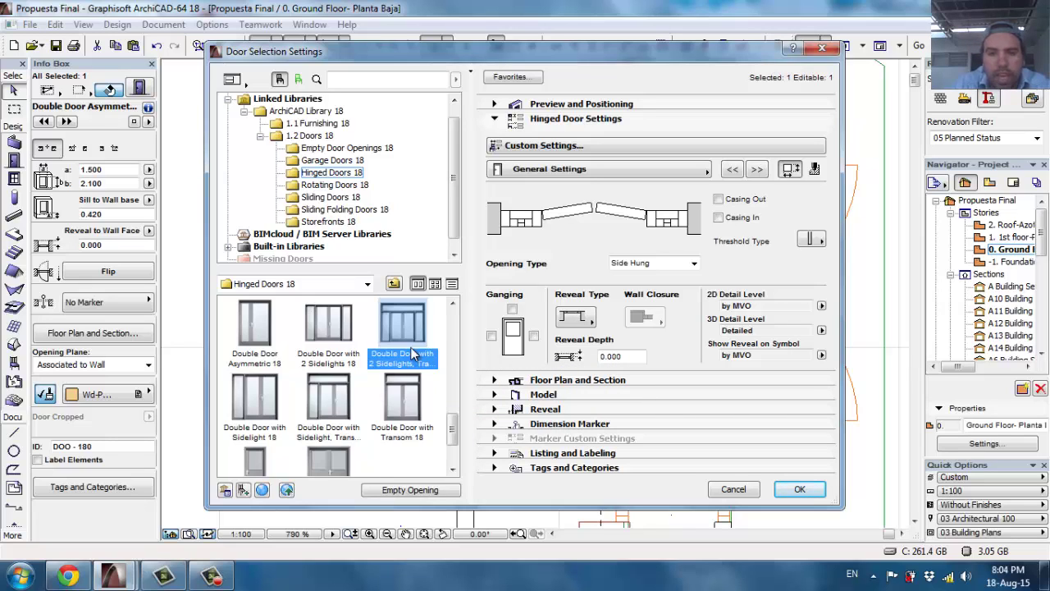
Edit the frame thickness in the transom door's Frame Style and Dimensions settings and apply the new door type.
{"action": "left_click", "coordinate": [756, 169]}
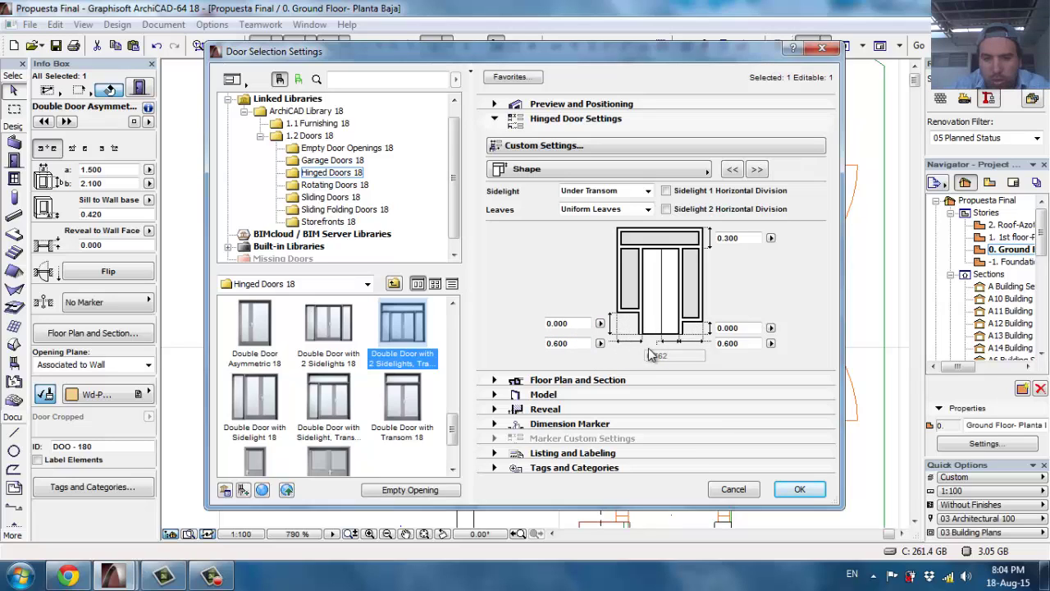
{"action": "left_click", "coordinate": [756, 169]}
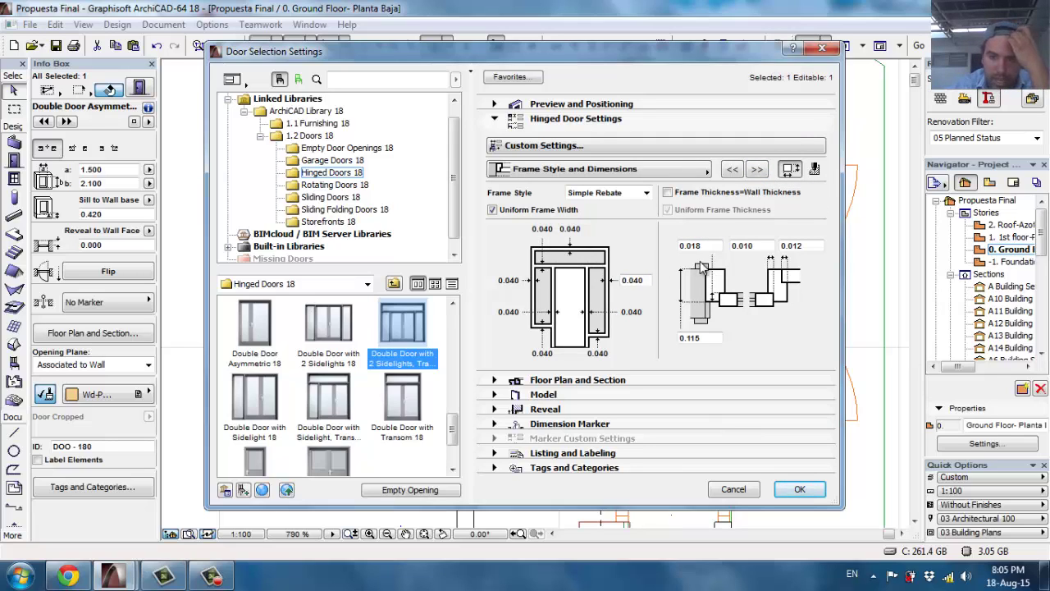
{"action": "left_click", "coordinate": [693, 337]}
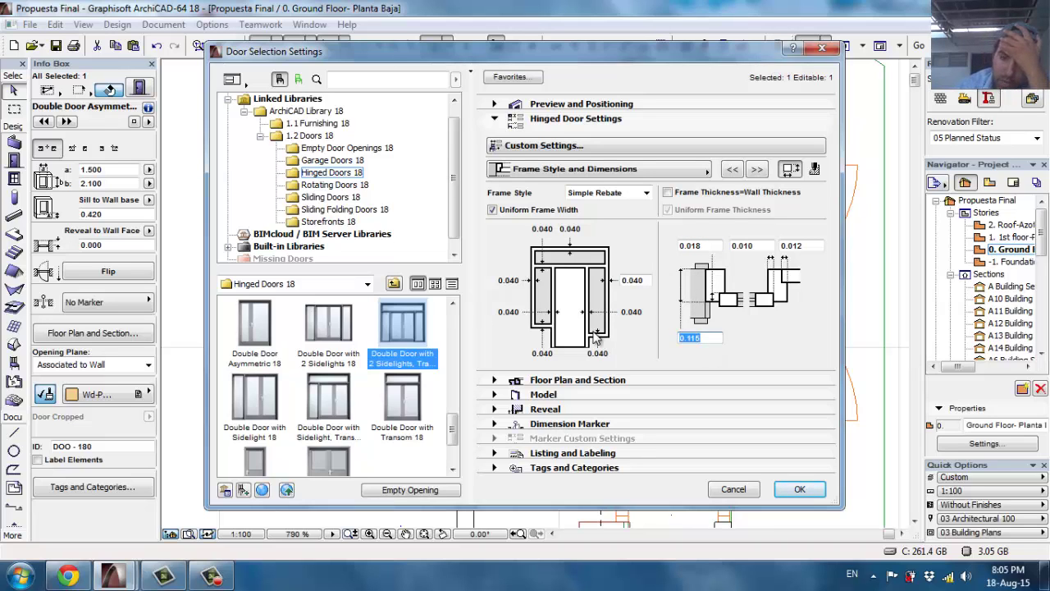
{"action": "key", "text": "Return"}
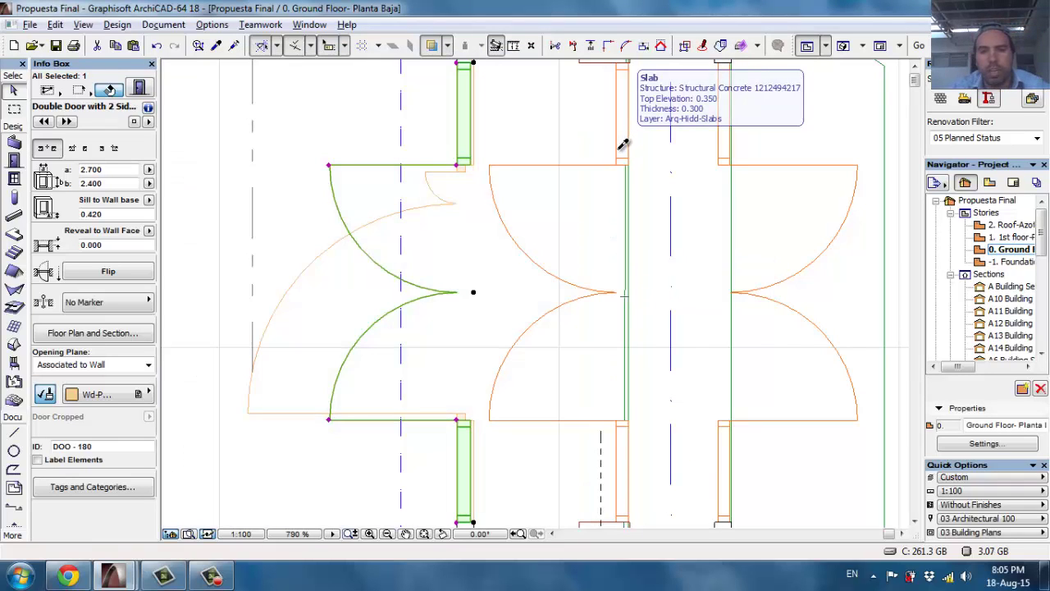
Pick up the settings of the opening in the middle wall as the door defaults and clear the selection.
{"action": "left_click", "coordinate": [621, 150], "text": "alt"}
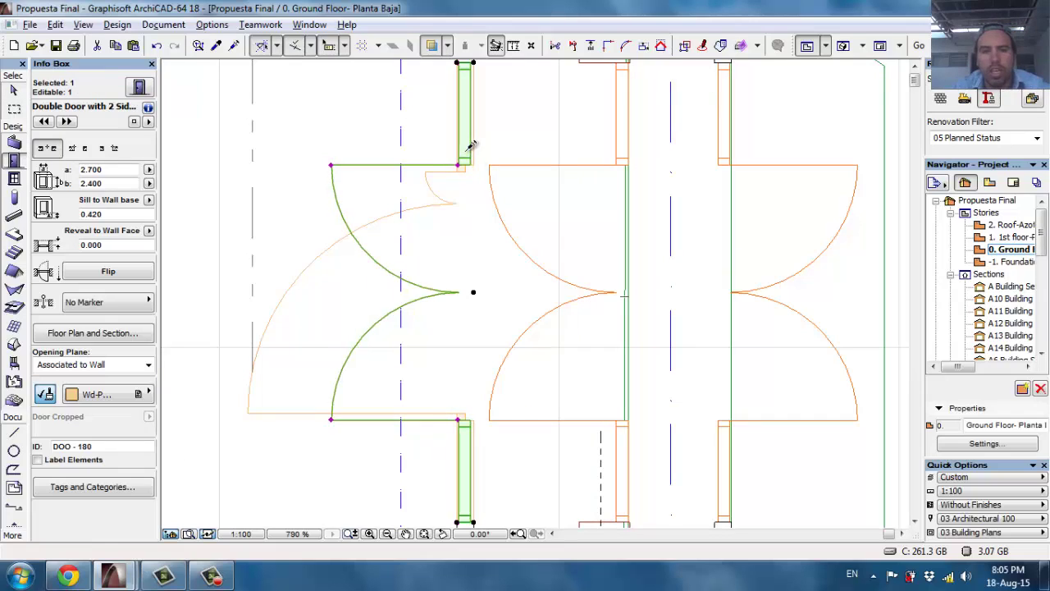
{"action": "key", "text": "Escape"}
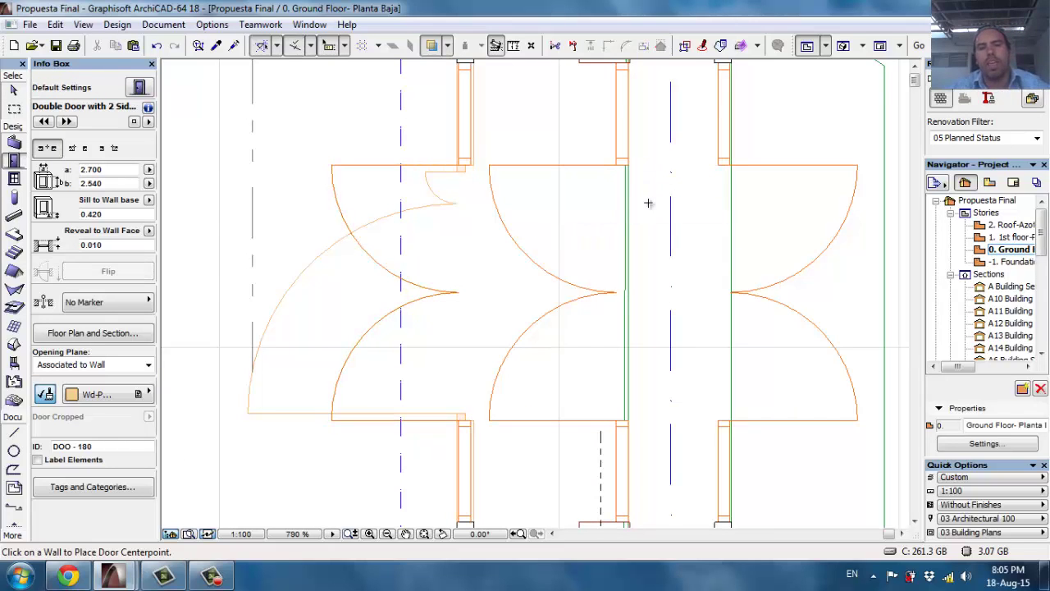
{"action": "key", "text": "Escape"}
Open the A12 Building Section from its section line beside the double doors on the ground floor plan.
{"action": "left_click", "coordinate": [670, 129]}
{"action": "right_click", "coordinate": [670, 130]}
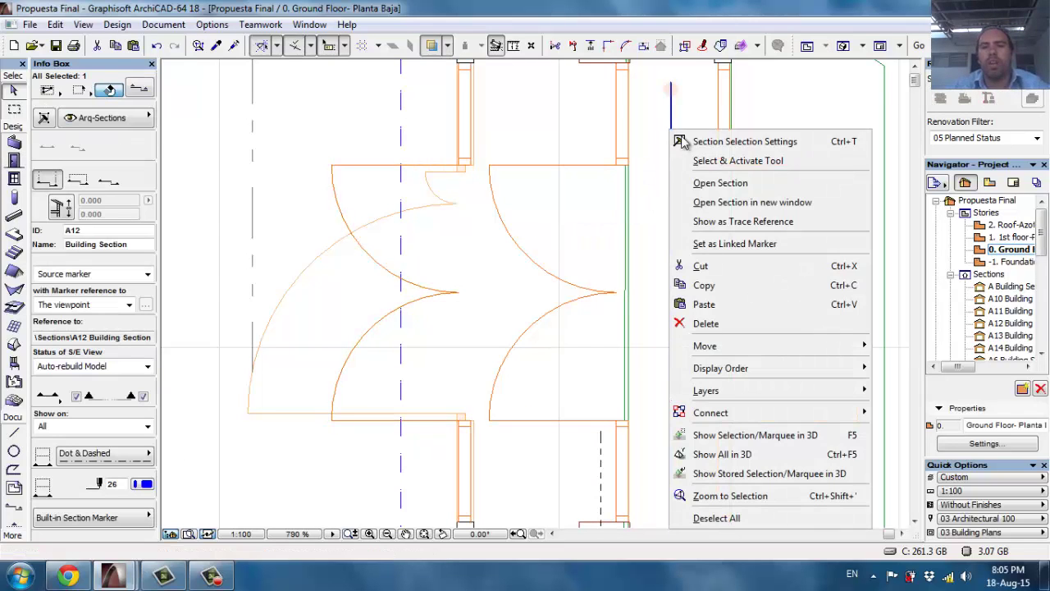
{"action": "left_click", "coordinate": [715, 184]}
{"action": "scroll", "coordinate": [505, 261], "scroll_direction": "down", "scroll_amount": 3}
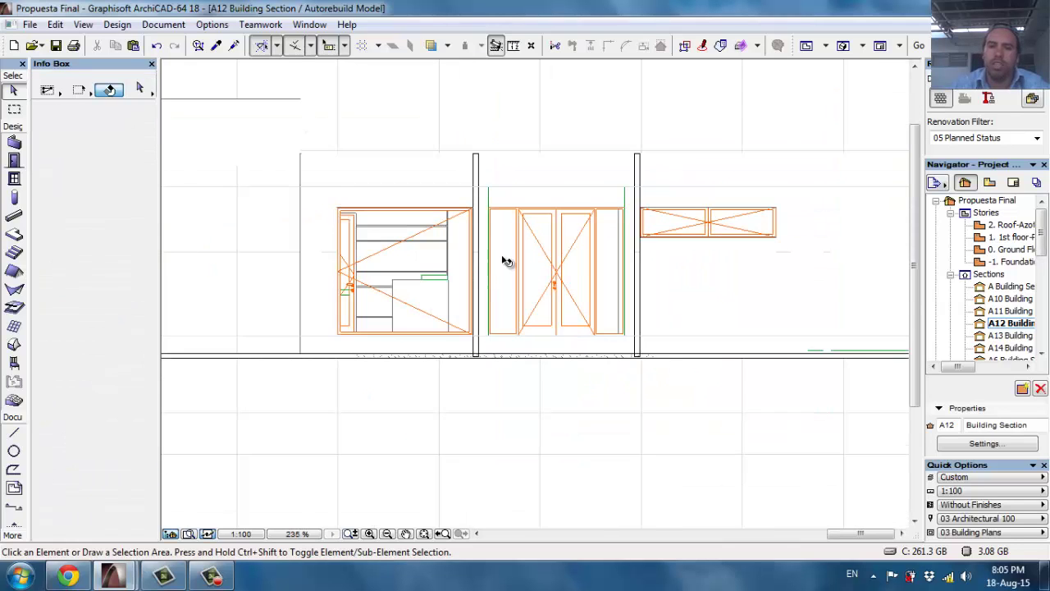
{"action": "scroll", "coordinate": [640, 211], "scroll_direction": "up", "scroll_amount": 3}
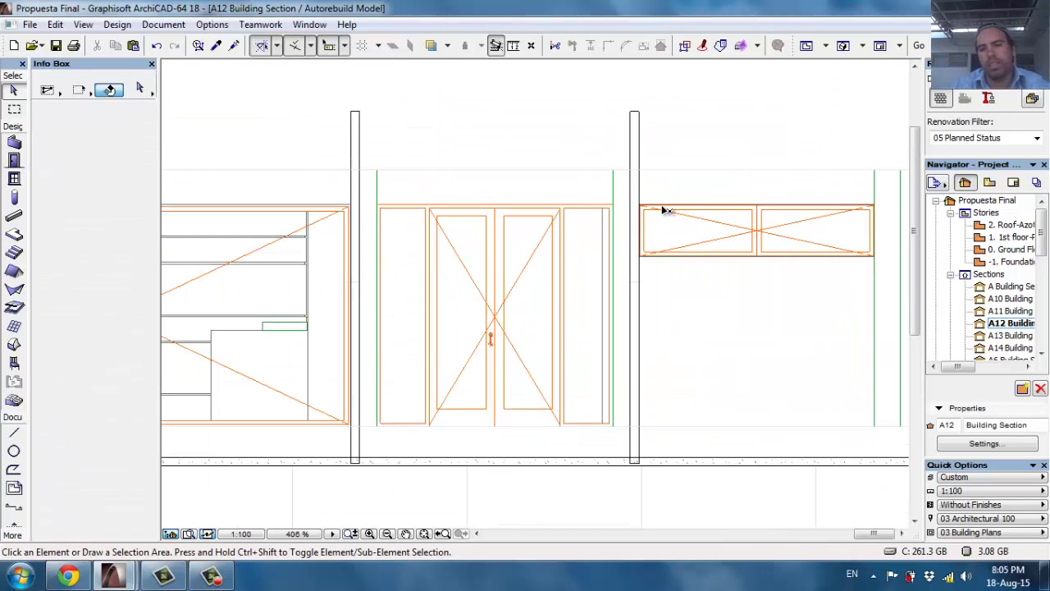
{"action": "middle_click_drag", "start_coordinate": [575, 214], "coordinate": [727, 215]}
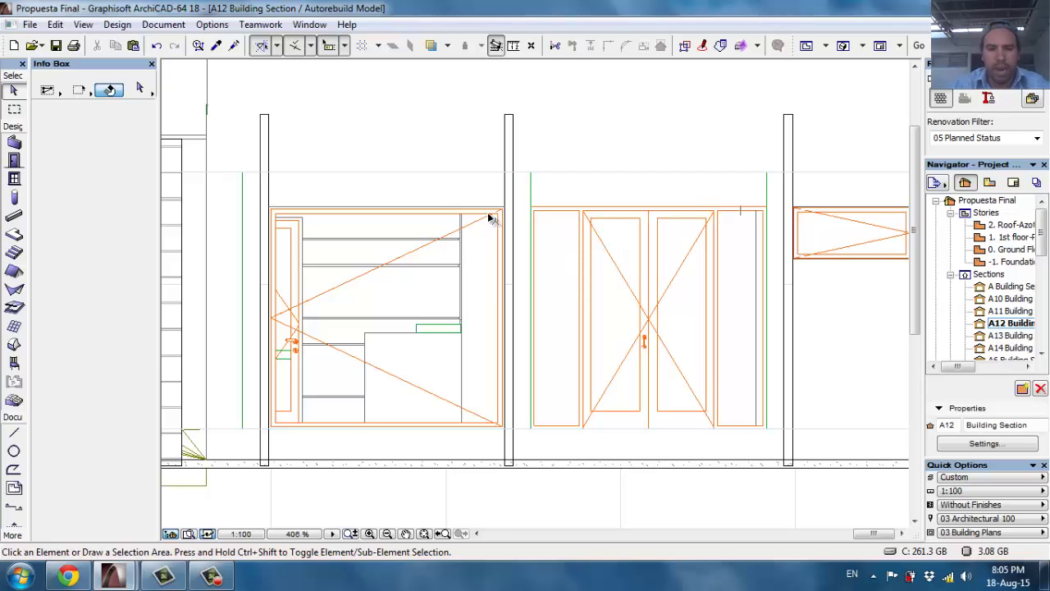
{"action": "scroll", "coordinate": [410, 238], "scroll_direction": "up", "scroll_amount": 4}
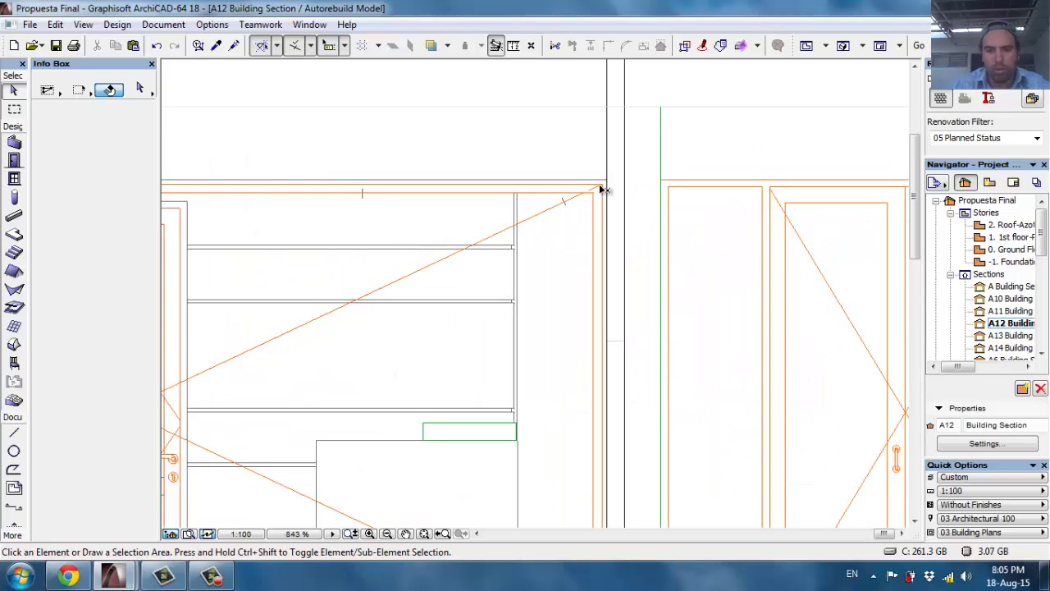
Select the large window beside the double door in the section and open its selection settings.
{"action": "left_click", "coordinate": [560, 223]}
{"action": "scroll", "coordinate": [557, 215], "scroll_direction": "down", "scroll_amount": 4}
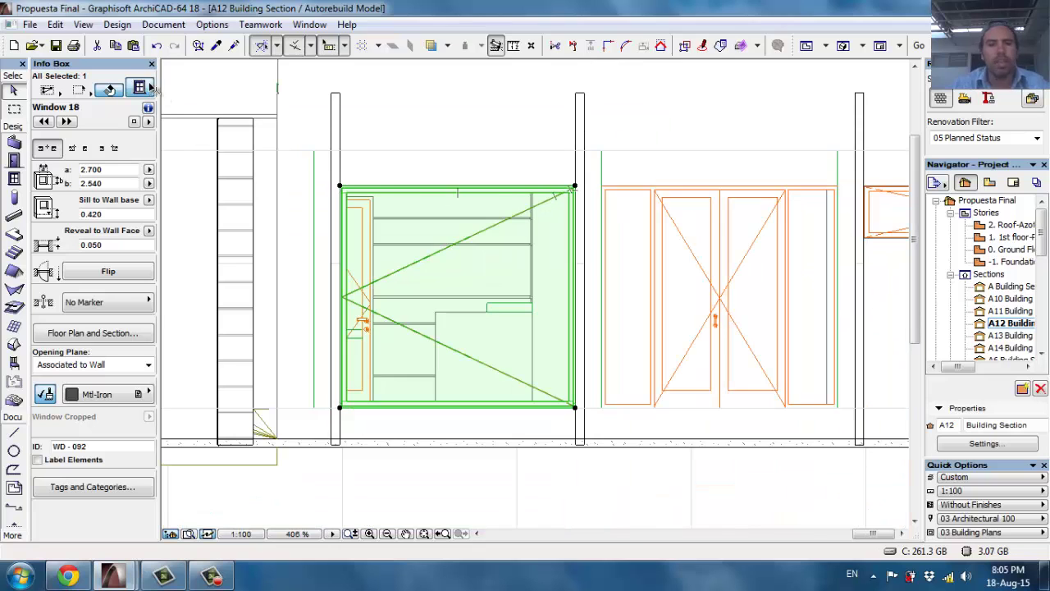
{"action": "left_click", "coordinate": [148, 108]}
{"action": "key", "text": "Escape"}
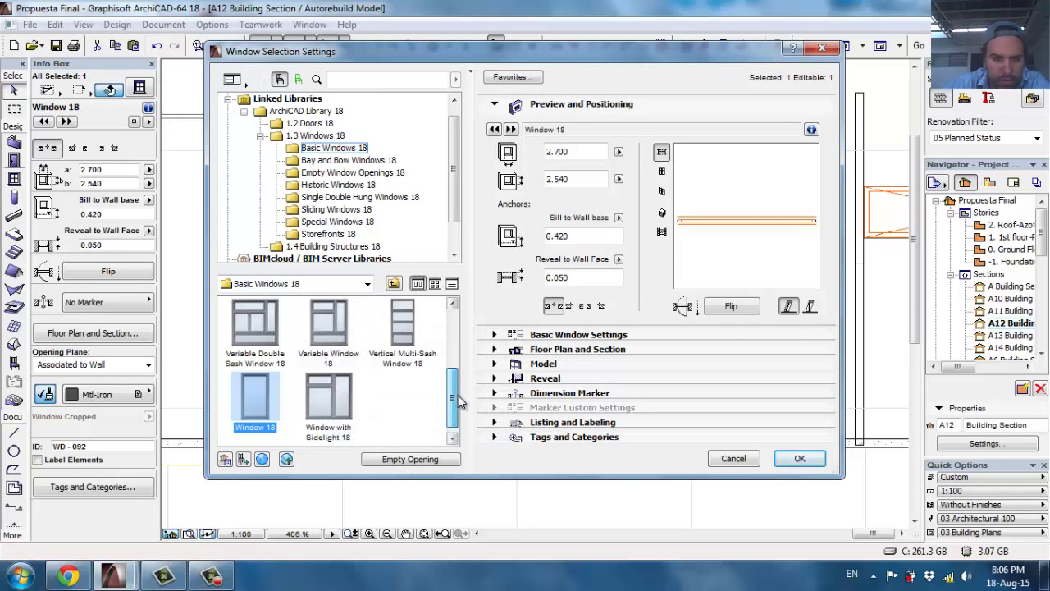
Browse the Bay and Bow, Empty Openings, Historic, Sliding and Special window folders for alternative window types.
{"action": "left_click", "coordinate": [328, 161]}
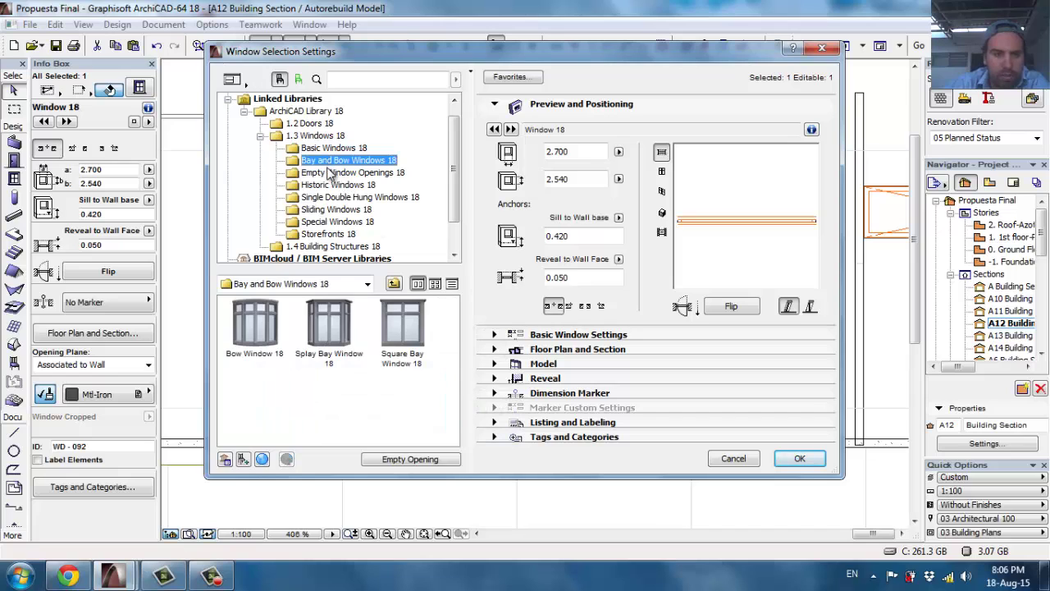
{"action": "left_click", "coordinate": [328, 173]}
{"action": "left_click", "coordinate": [331, 185]}
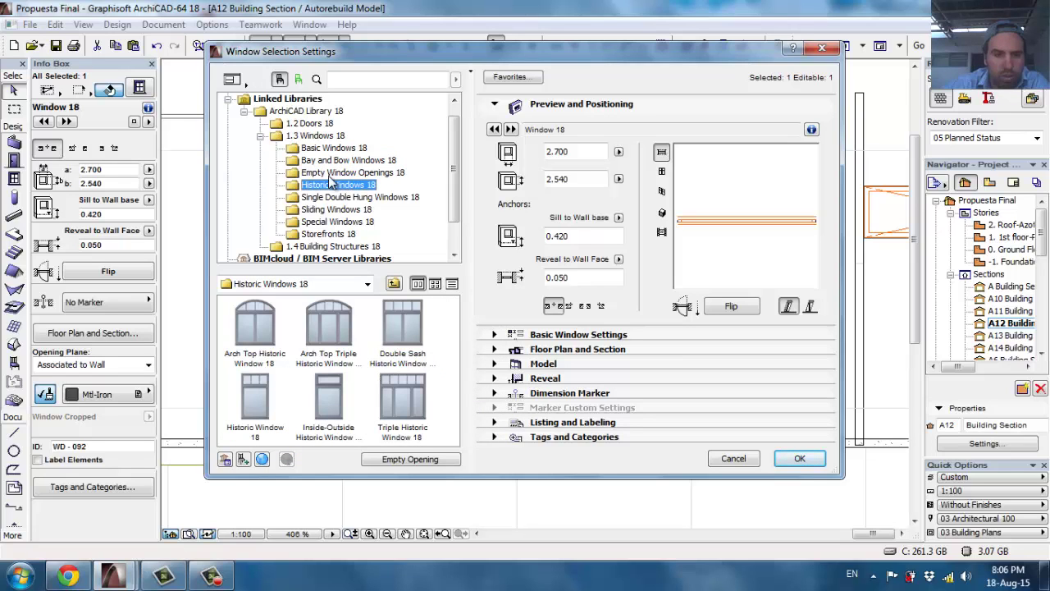
{"action": "left_click", "coordinate": [336, 173]}
{"action": "left_click", "coordinate": [337, 186]}
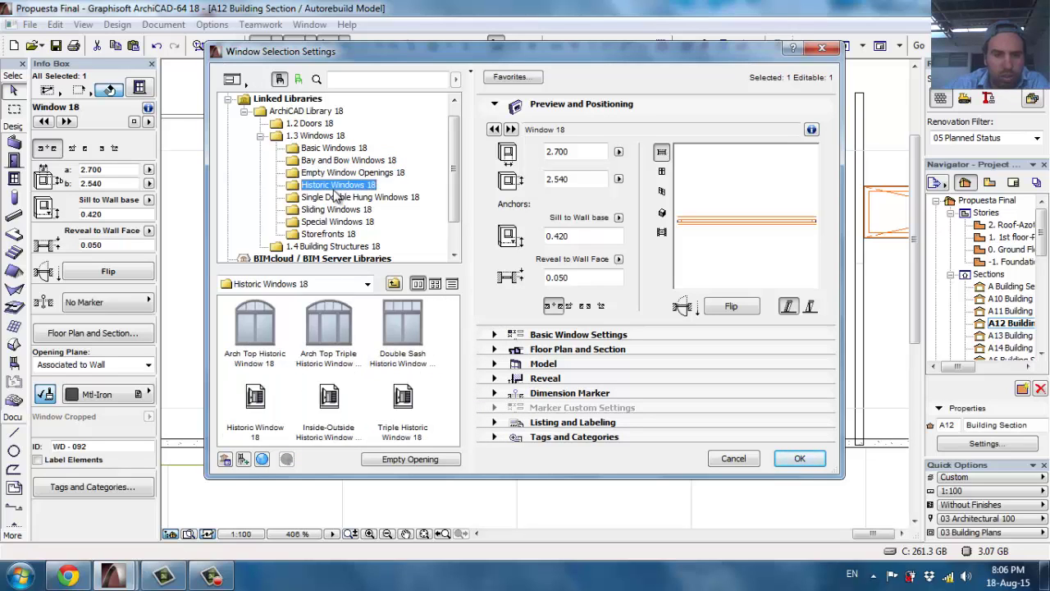
{"action": "left_click", "coordinate": [334, 210]}
{"action": "left_click", "coordinate": [332, 222]}
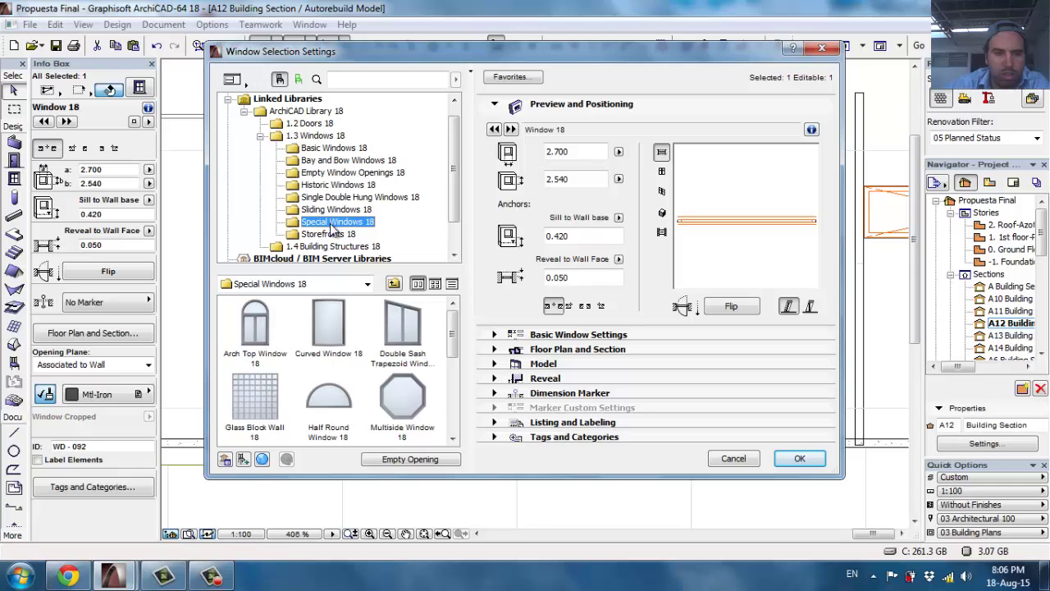
{"action": "left_click", "coordinate": [451, 441]}
{"action": "left_click", "coordinate": [452, 441]}
{"action": "left_click", "coordinate": [451, 440]}
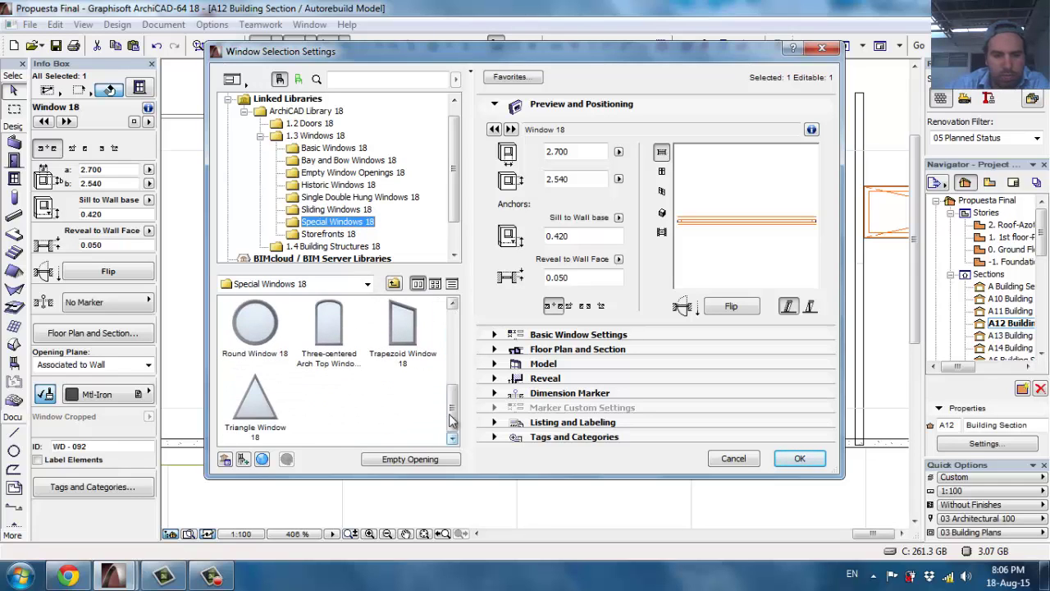
{"action": "left_click_drag", "start_coordinate": [450, 414], "coordinate": [454, 304]}
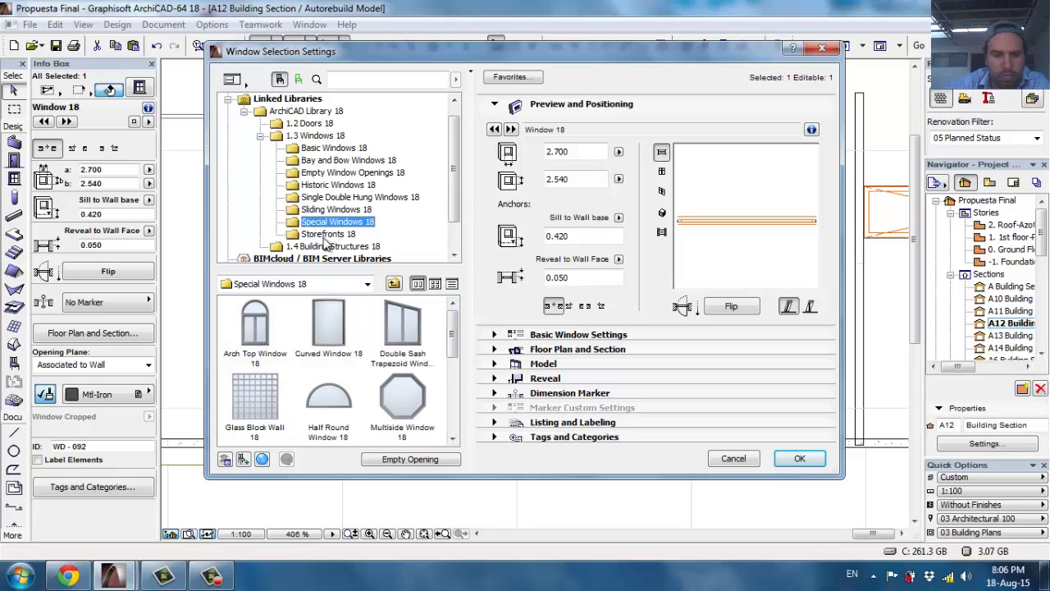
Return to the Basic Windows 18 folder and choose Window 18 as the window type.
{"action": "left_click", "coordinate": [328, 149]}
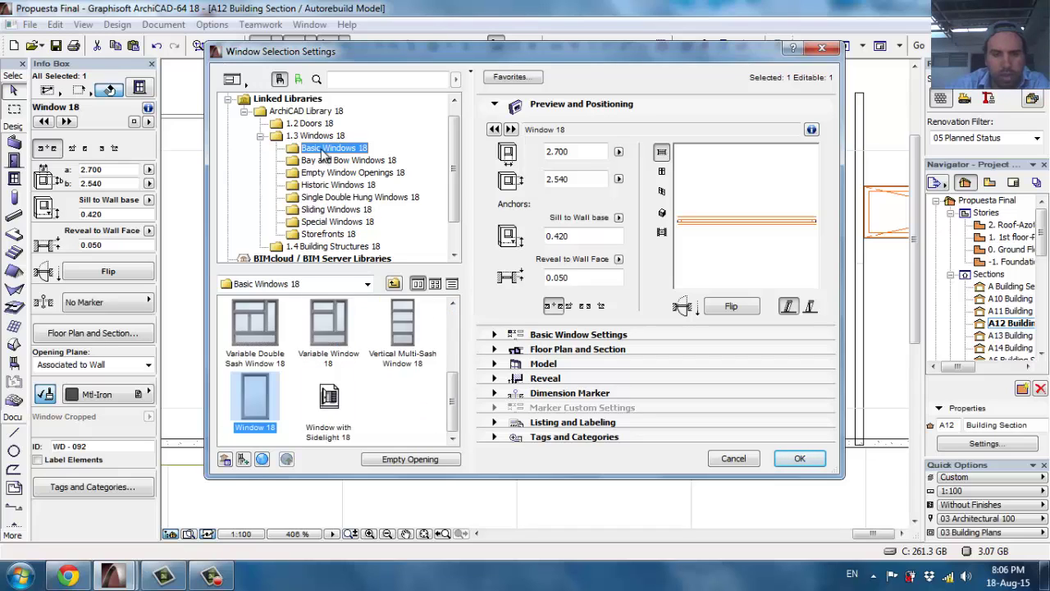
{"action": "left_click_drag", "start_coordinate": [458, 416], "coordinate": [458, 351]}
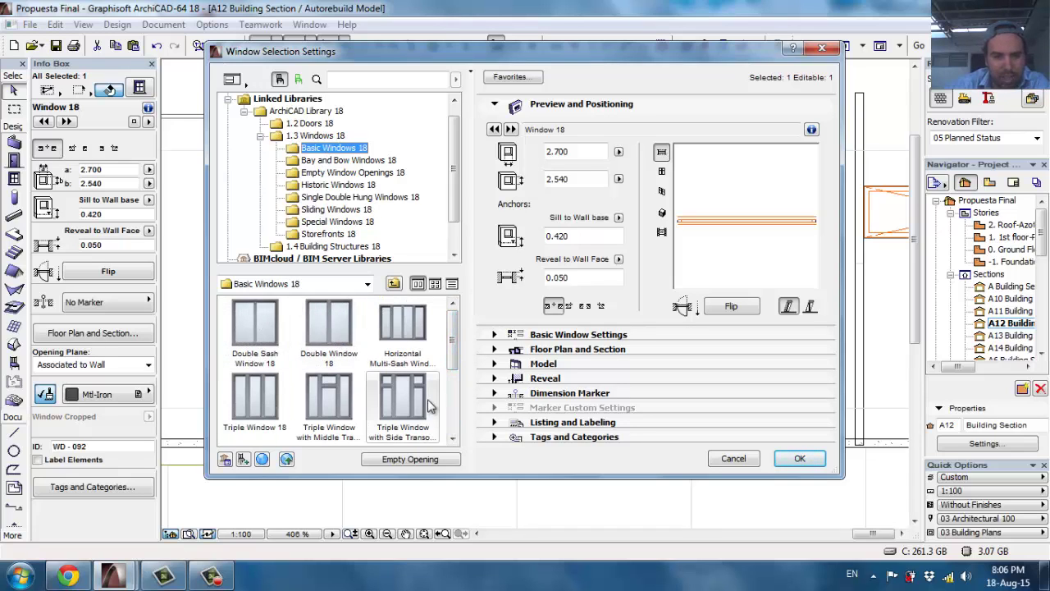
{"action": "left_click", "coordinate": [452, 439]}
{"action": "left_click", "coordinate": [276, 414]}
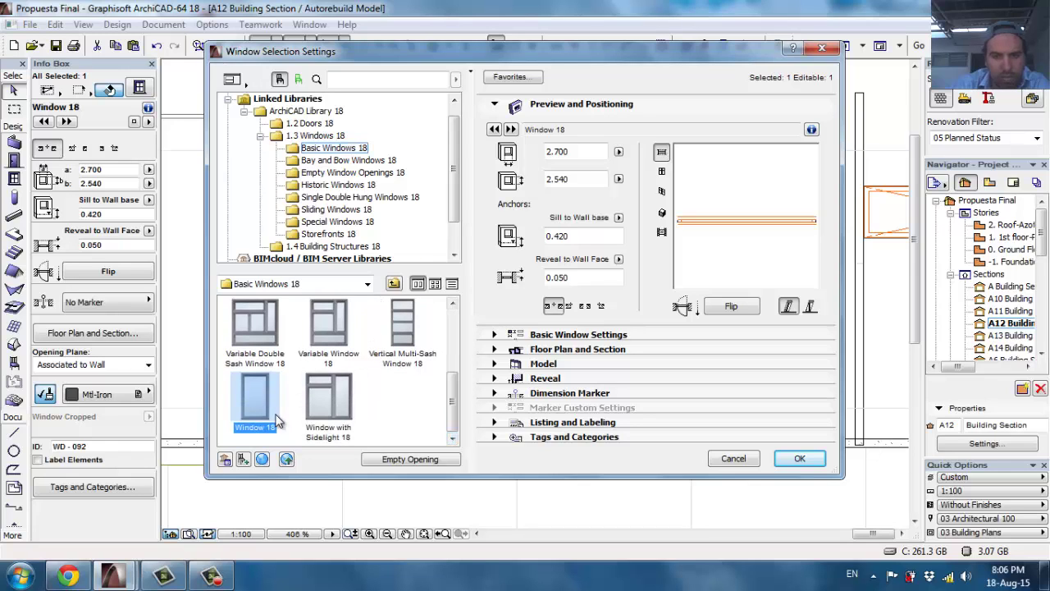
Expand the Basic Window Settings, advance to Shape and change the display from Custom Settings to All Parameters.
{"action": "left_click", "coordinate": [510, 336]}
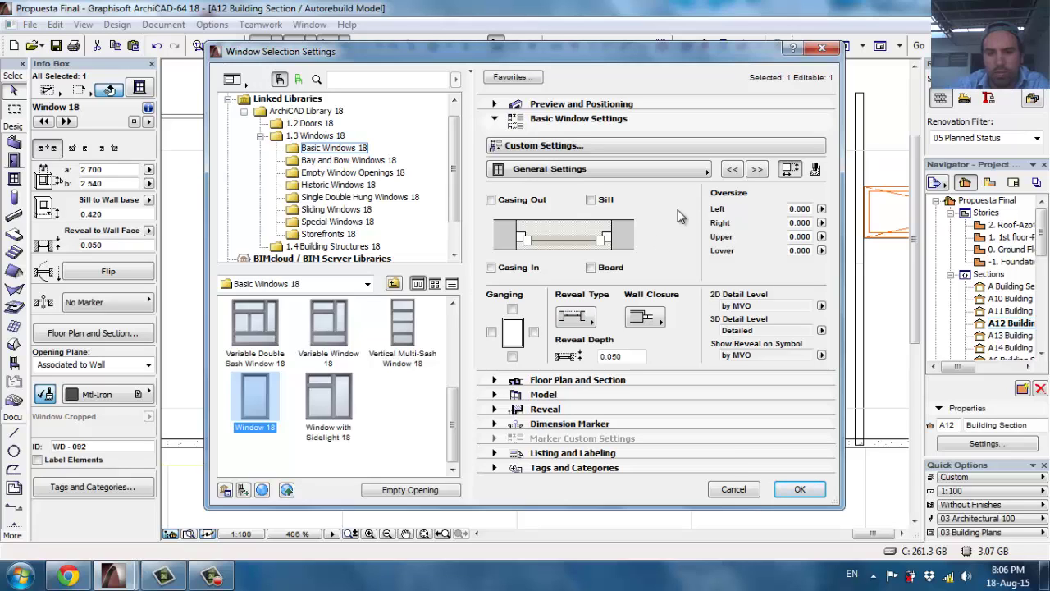
{"action": "left_click", "coordinate": [763, 171]}
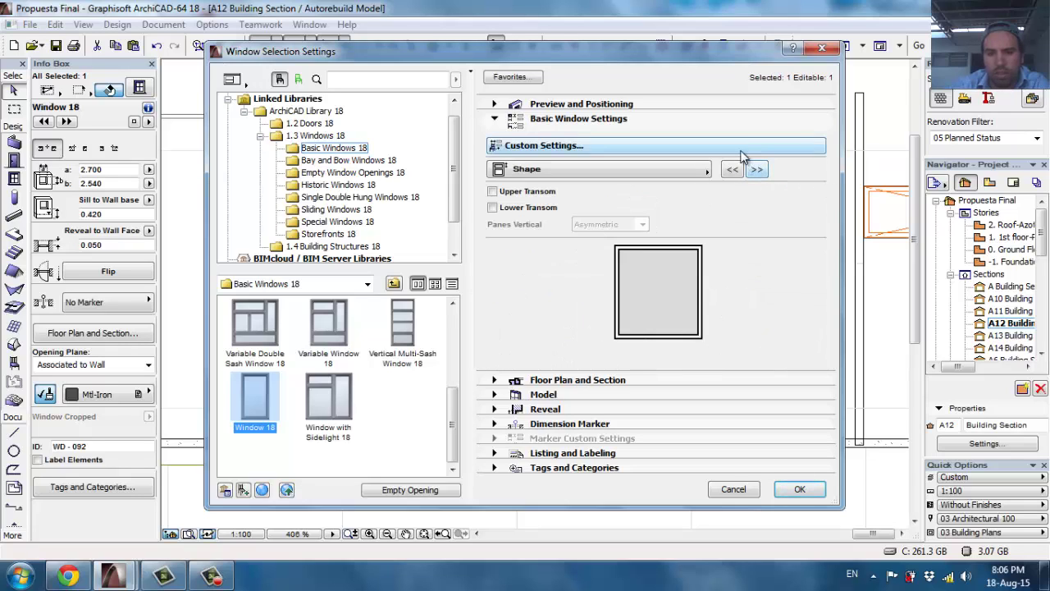
{"action": "left_click", "coordinate": [741, 151]}
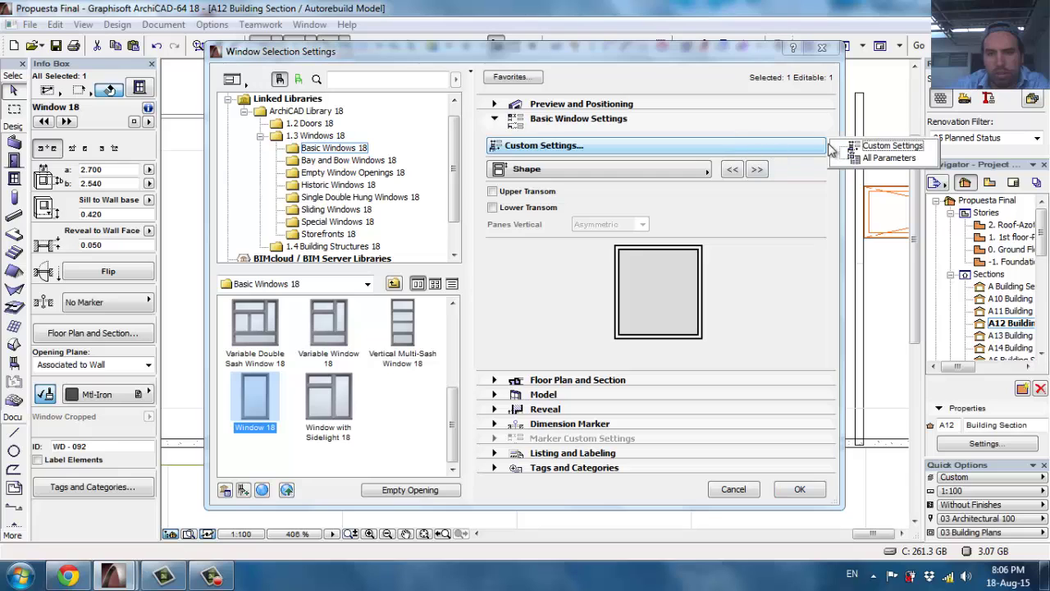
{"action": "left_click", "coordinate": [888, 157]}
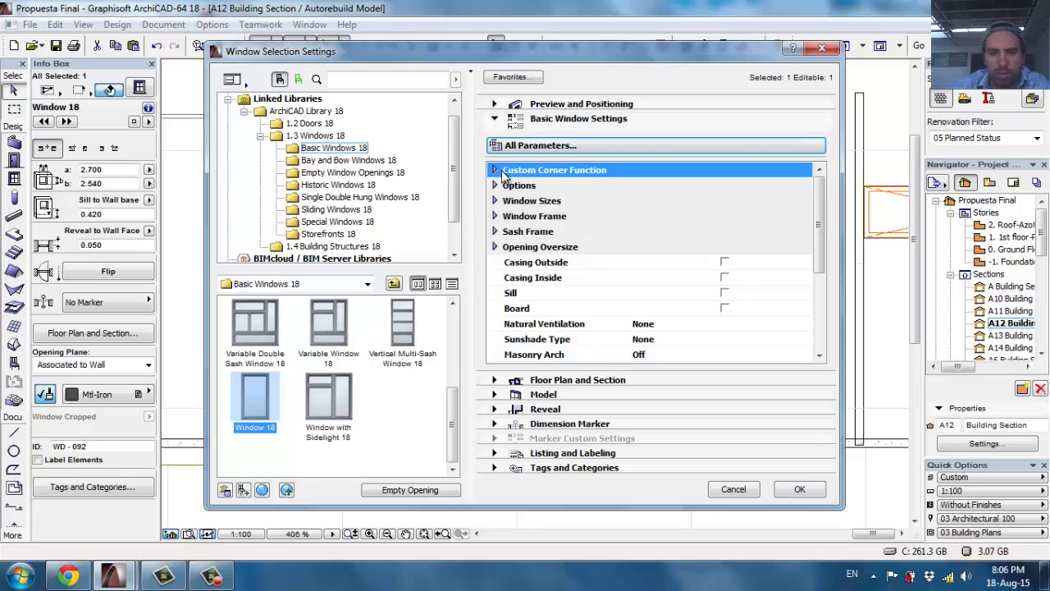
Examine the corner function, options, window sizes, window frame and opening oversize parameters and return to Custom Settings.
{"action": "left_click", "coordinate": [494, 170]}
{"action": "left_click", "coordinate": [495, 169]}
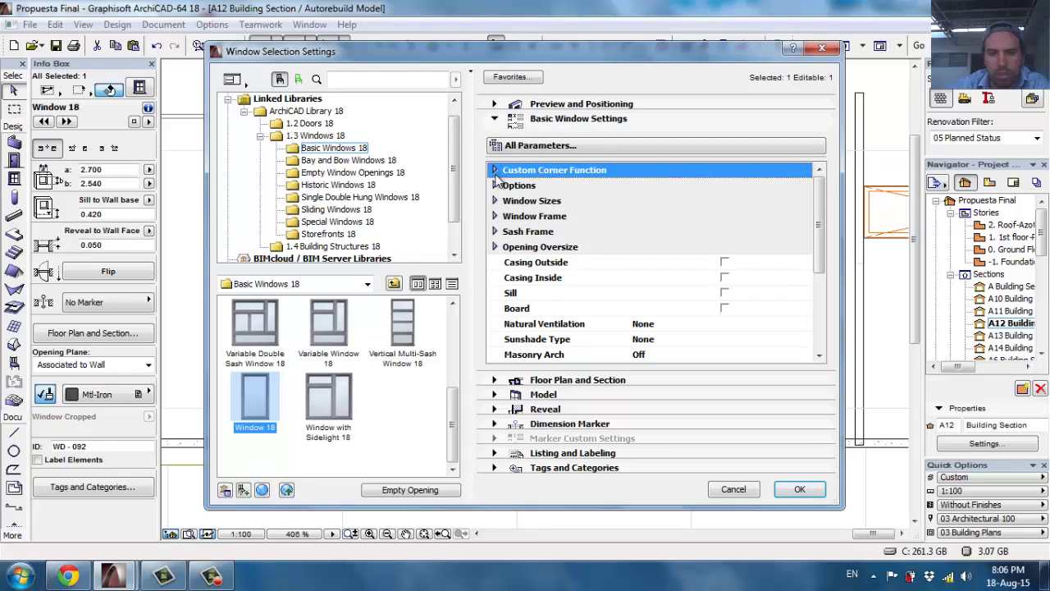
{"action": "left_click", "coordinate": [495, 186]}
{"action": "left_click", "coordinate": [495, 186]}
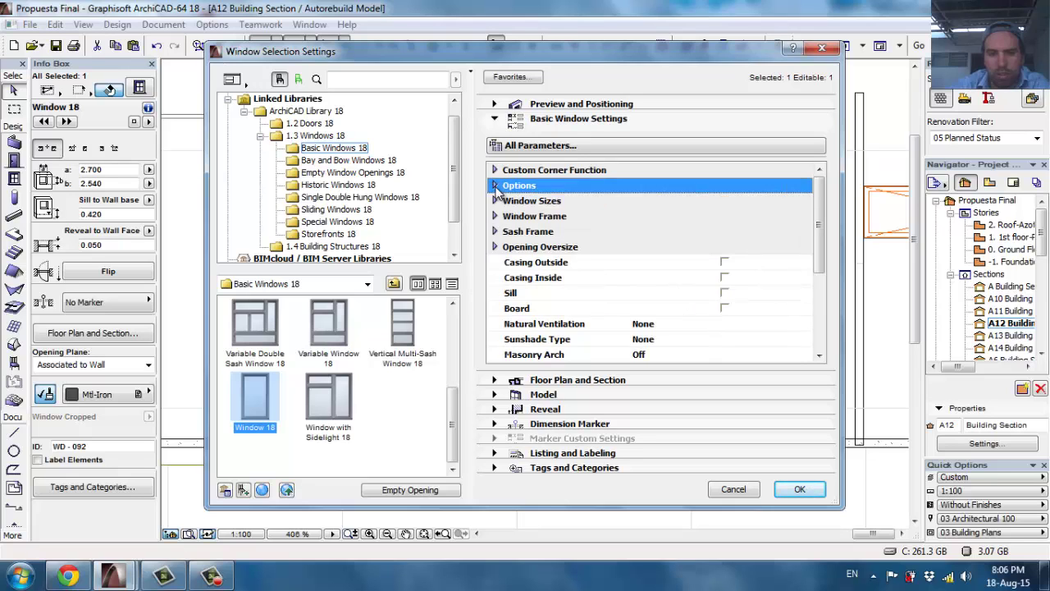
{"action": "left_click", "coordinate": [495, 201]}
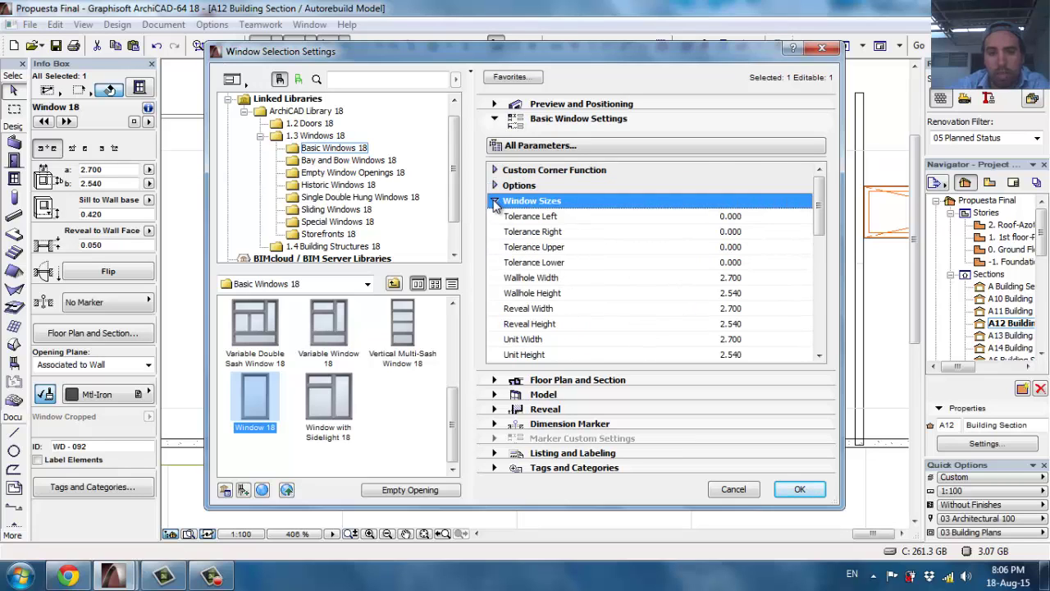
{"action": "left_click", "coordinate": [495, 201]}
{"action": "left_click", "coordinate": [494, 216]}
{"action": "left_click", "coordinate": [494, 216]}
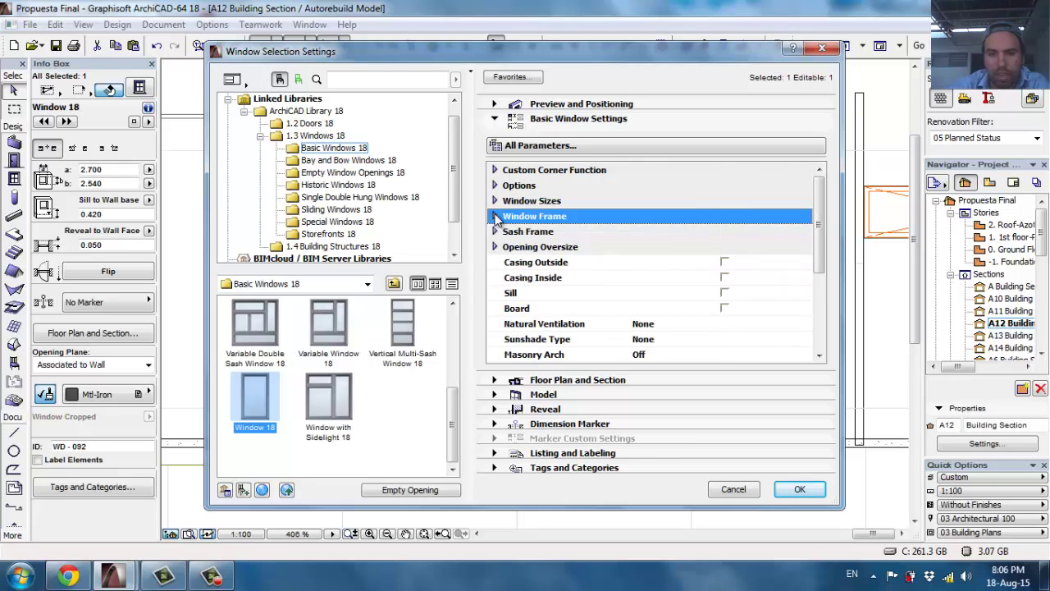
{"action": "left_click", "coordinate": [494, 247]}
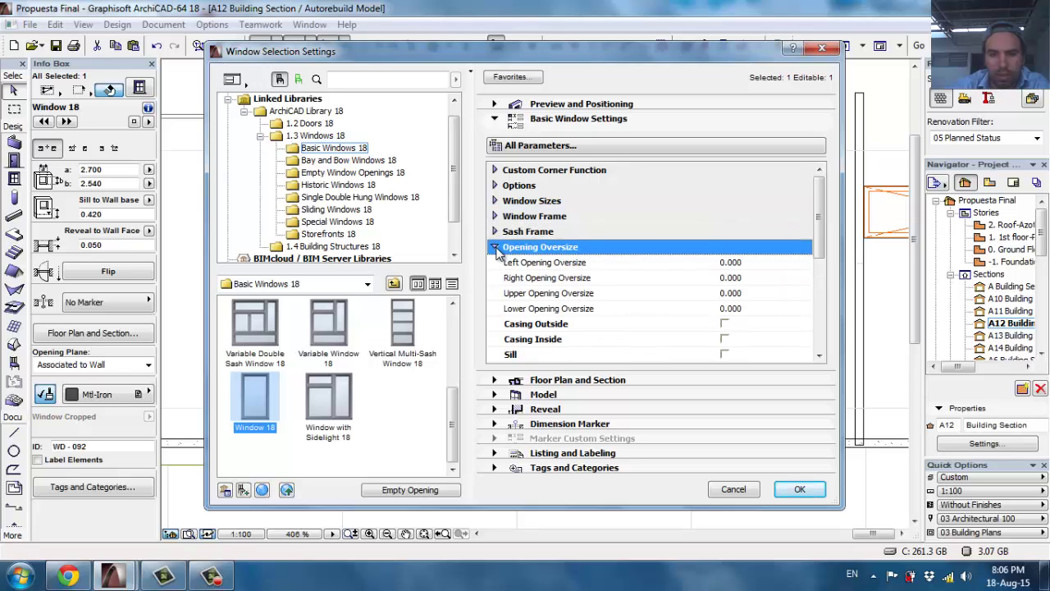
{"action": "left_click", "coordinate": [495, 247]}
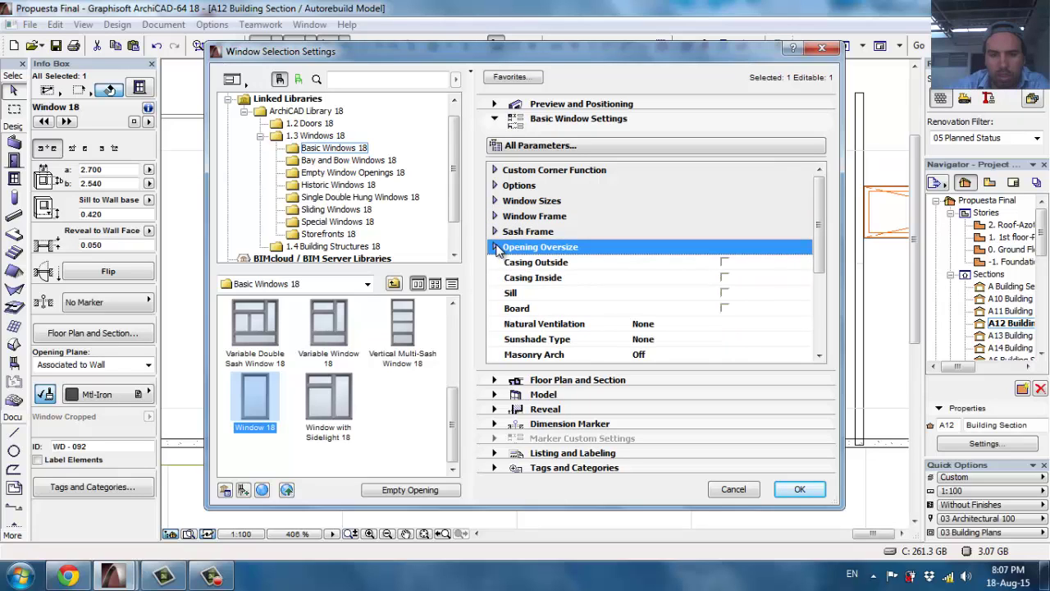
{"action": "scroll", "coordinate": [541, 343], "scroll_direction": "down", "scroll_amount": 1}
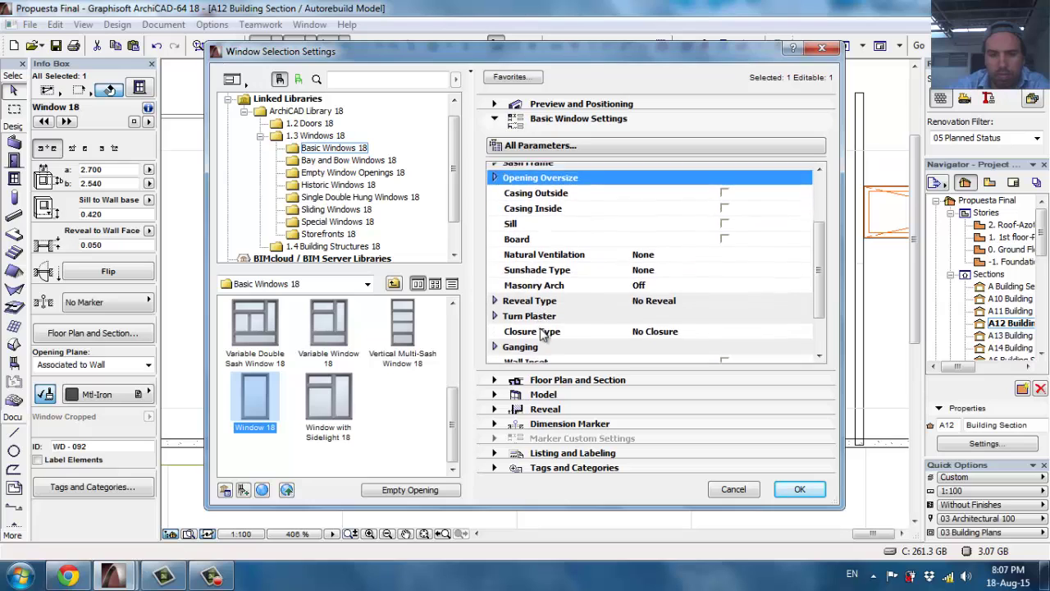
{"action": "scroll", "coordinate": [537, 339], "scroll_direction": "down", "scroll_amount": 1}
{"action": "left_click", "coordinate": [622, 146]}
{"action": "left_click", "coordinate": [892, 145]}
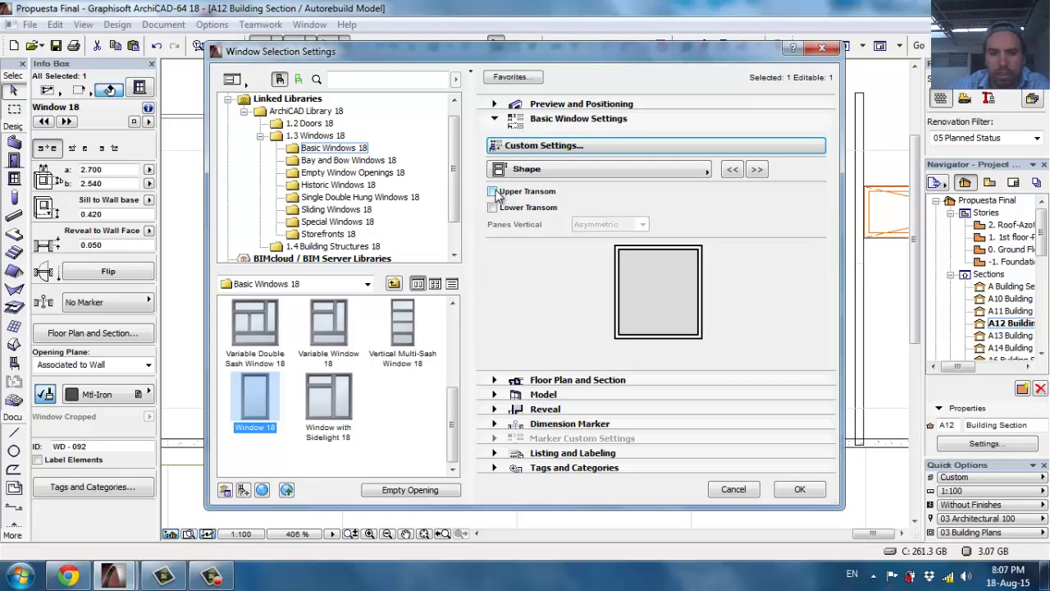
Try the Upper Transom and Lower Transom options in the window's Shape settings.
{"action": "left_click", "coordinate": [493, 191]}
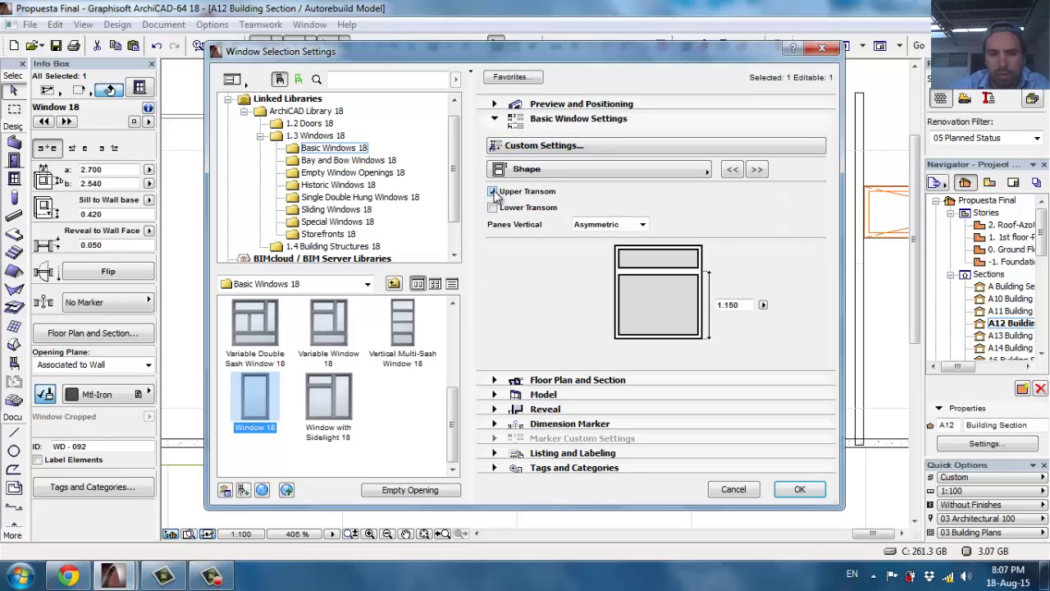
{"action": "left_click", "coordinate": [493, 191]}
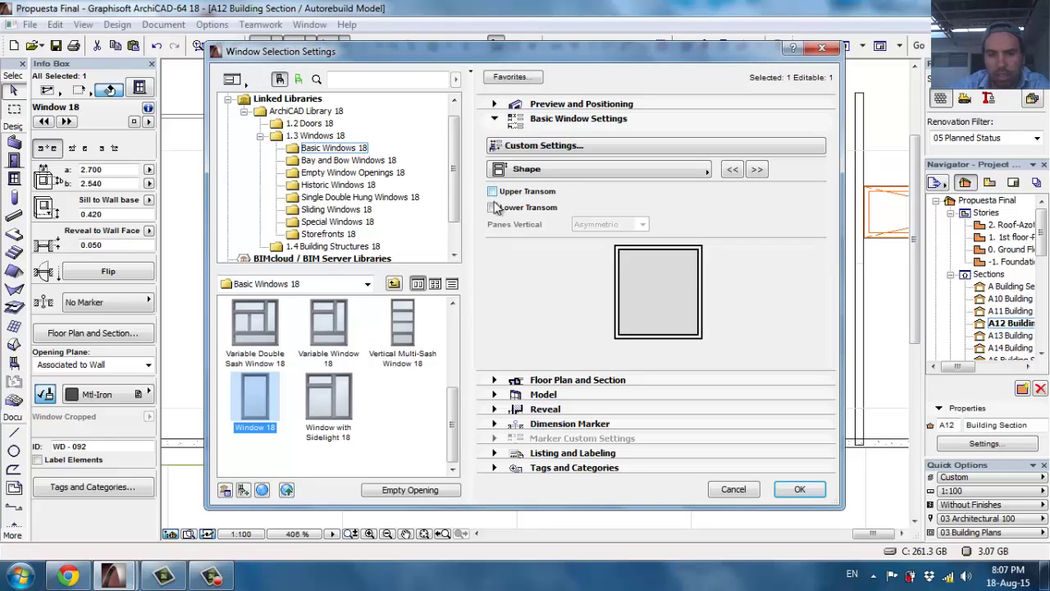
{"action": "left_click", "coordinate": [493, 207]}
{"action": "left_click", "coordinate": [493, 208]}
Set the bottom frame width of Window 18 to 0.1 in the Frame Widths settings.
{"action": "left_click", "coordinate": [756, 169]}
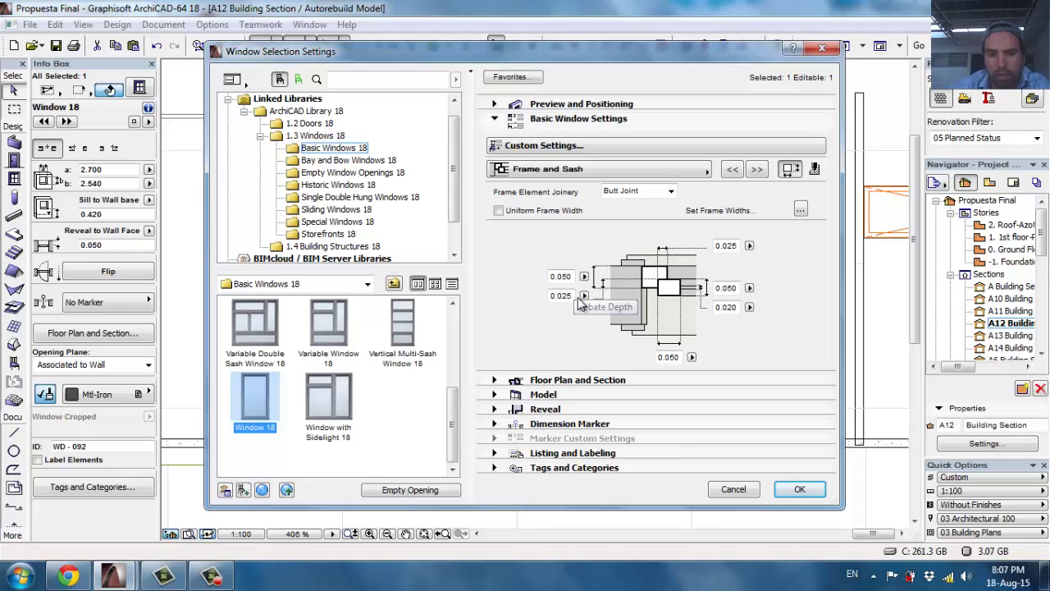
{"action": "left_click", "coordinate": [800, 210]}
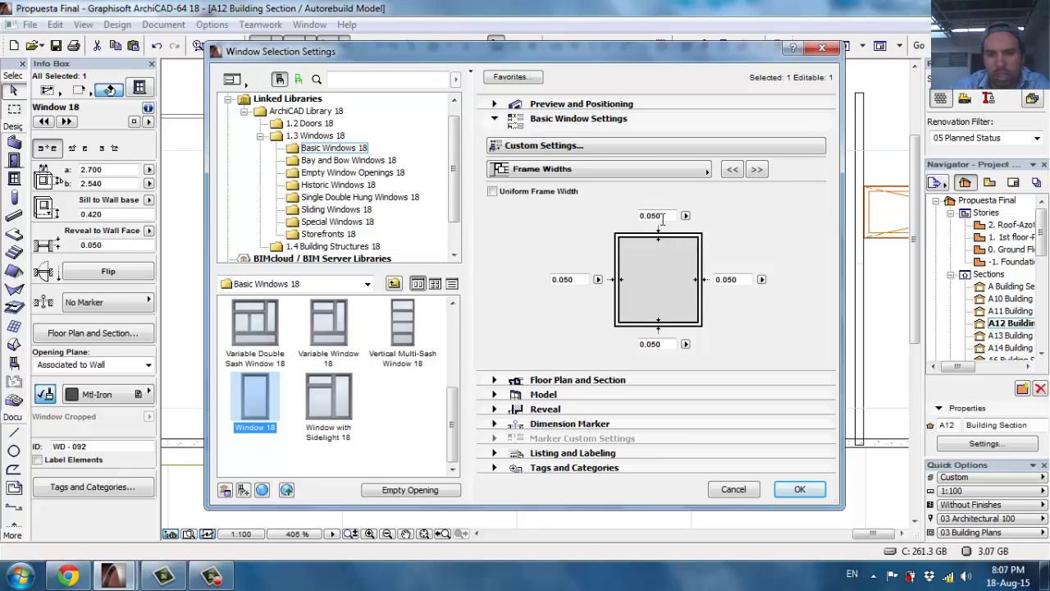
{"action": "left_click_drag", "start_coordinate": [663, 342], "coordinate": [645, 349]}
{"action": "double_click", "coordinate": [669, 345]}
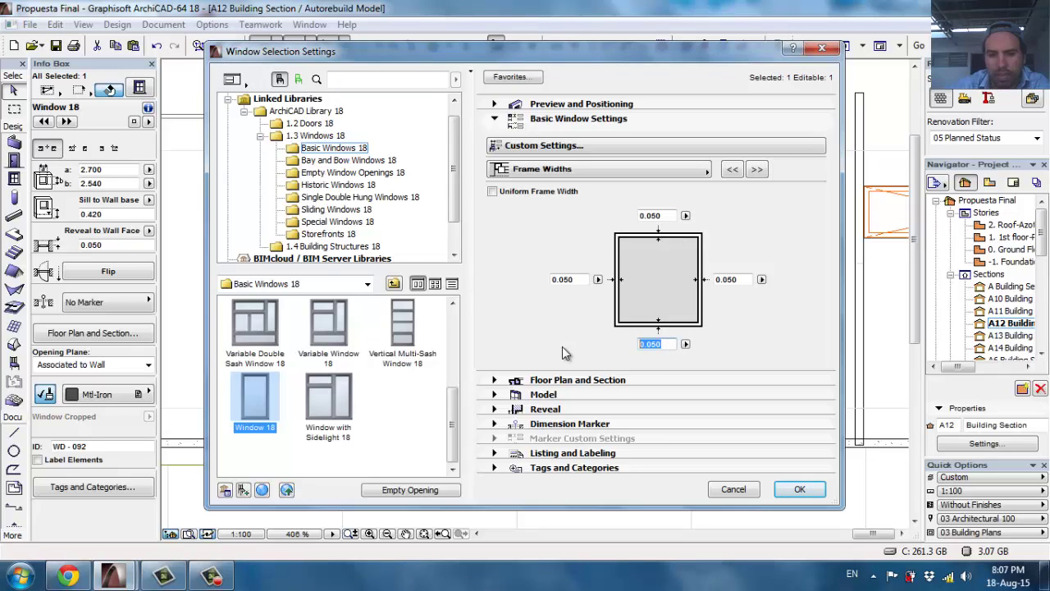
{"action": "type", "text": ".1"}
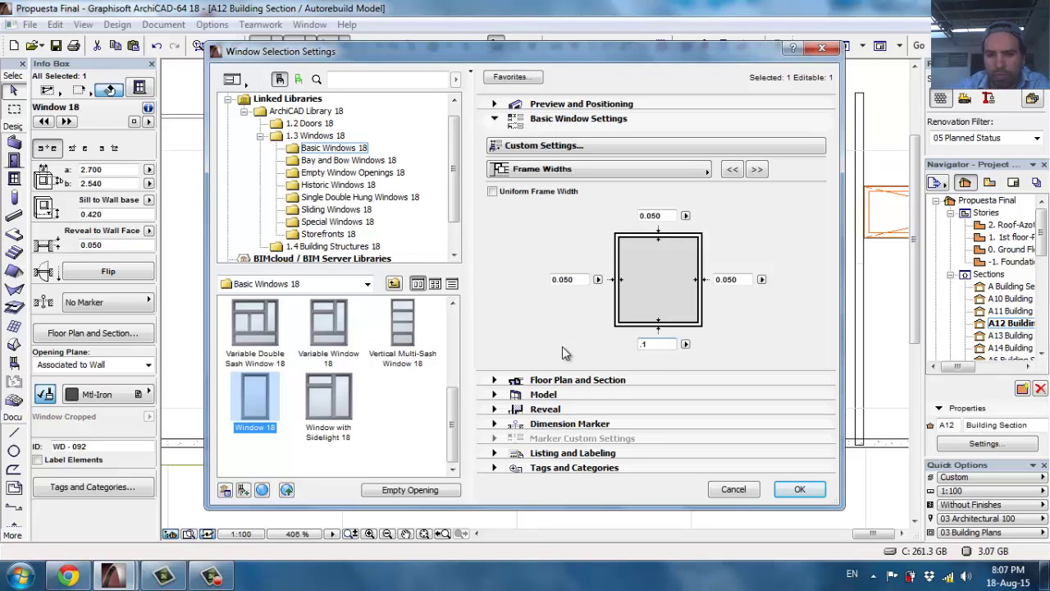
{"action": "left_click", "coordinate": [572, 347]}
Examine the main sash types and the opening settings of the window, including the allowed range of the 2D opening angle.
{"action": "left_click", "coordinate": [760, 173]}
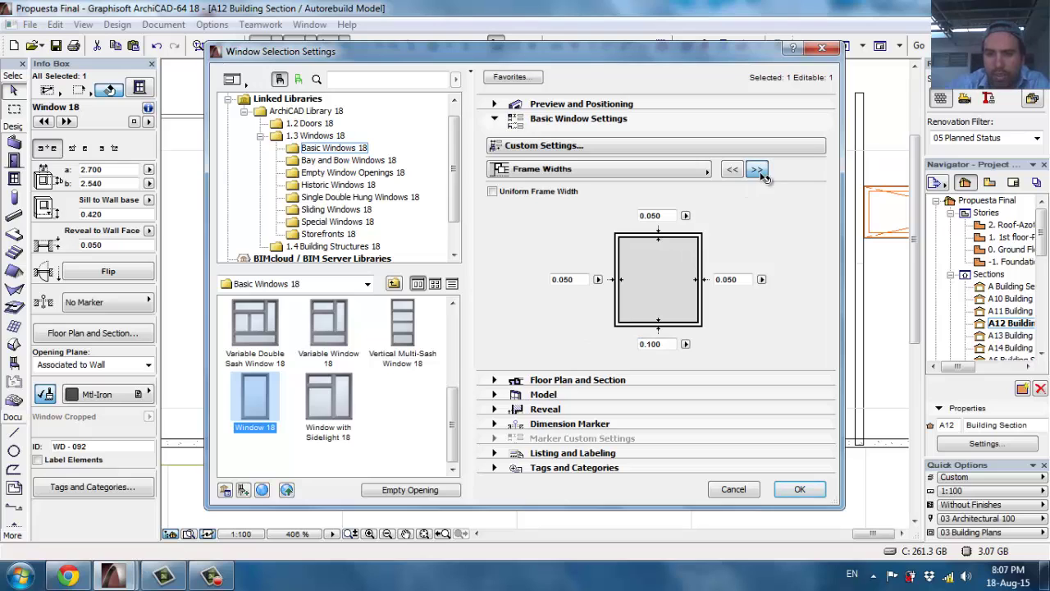
{"action": "left_click", "coordinate": [757, 171]}
{"action": "left_click", "coordinate": [757, 170]}
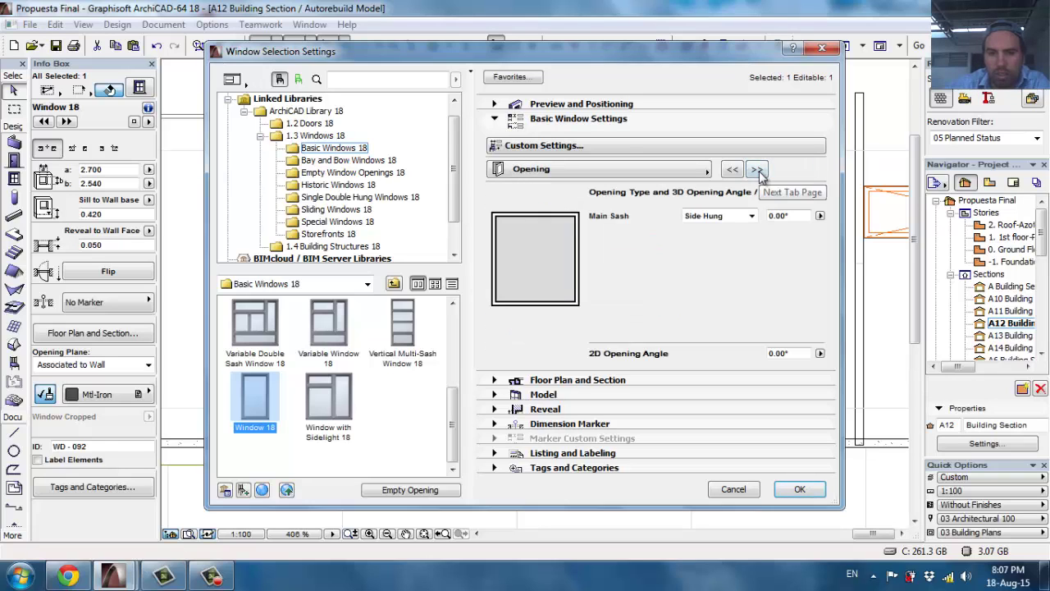
{"action": "left_click", "coordinate": [758, 170]}
{"action": "left_click", "coordinate": [603, 265]}
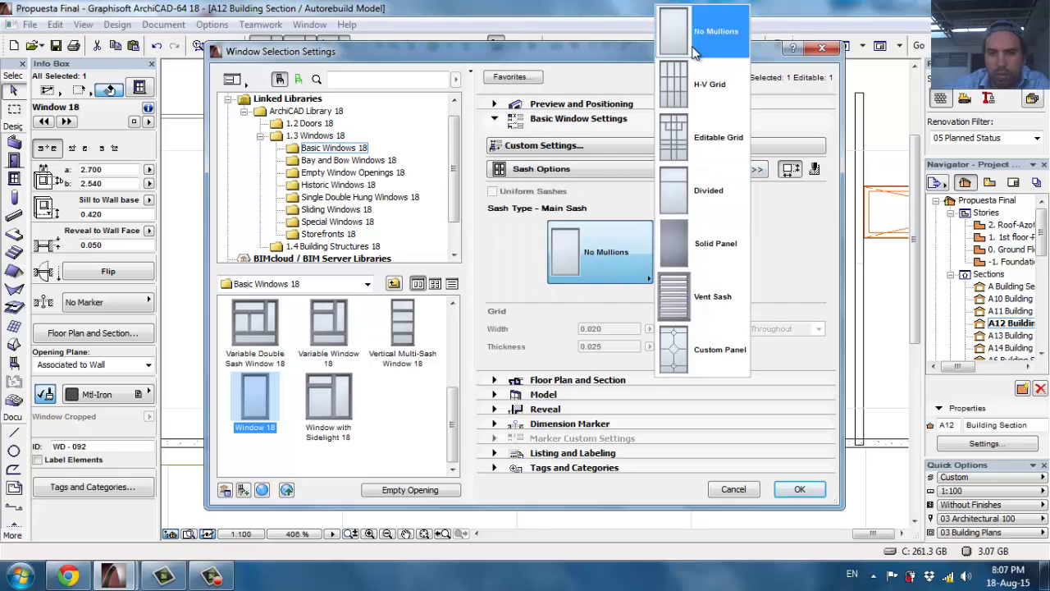
{"action": "left_click", "coordinate": [755, 173]}
{"action": "left_click", "coordinate": [757, 170]}
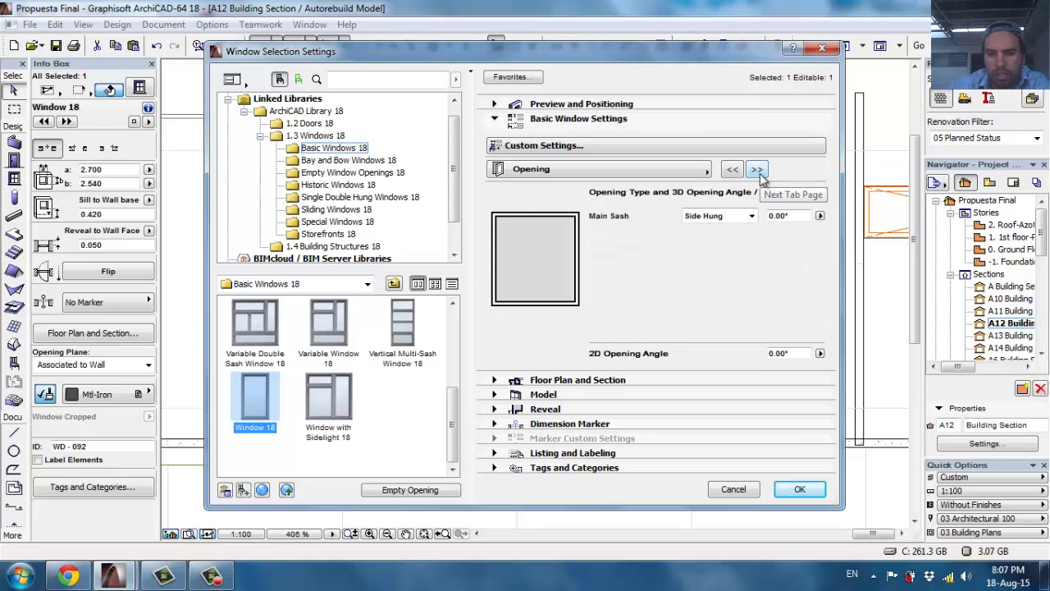
{"action": "left_click", "coordinate": [820, 356]}
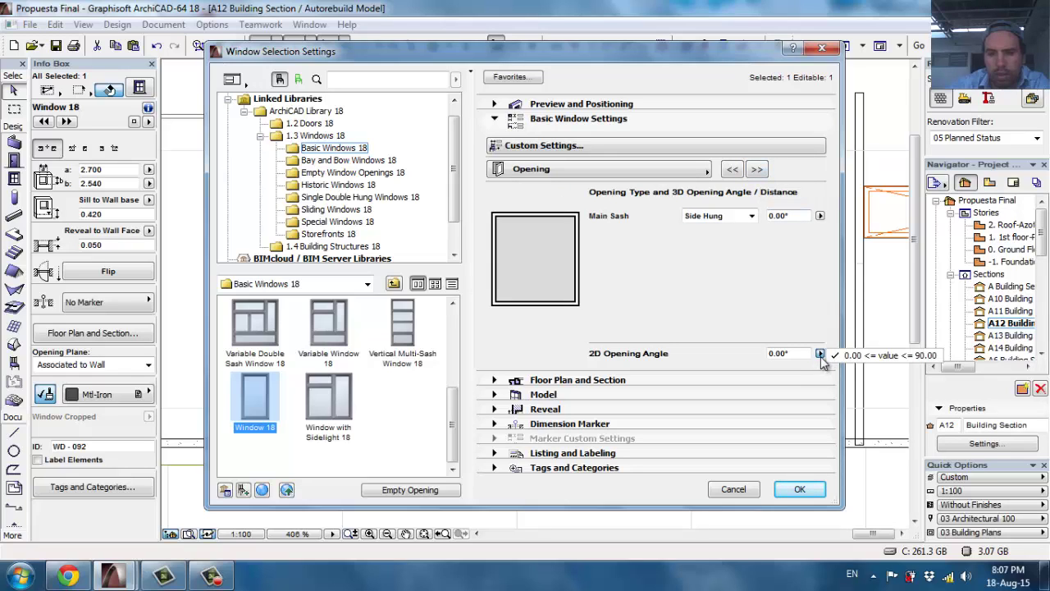
{"action": "left_click", "coordinate": [820, 354]}
In Opening Lines, override the Model View Options for 3D projections and choose Dashed as the opening side line type.
{"action": "left_click", "coordinate": [757, 169]}
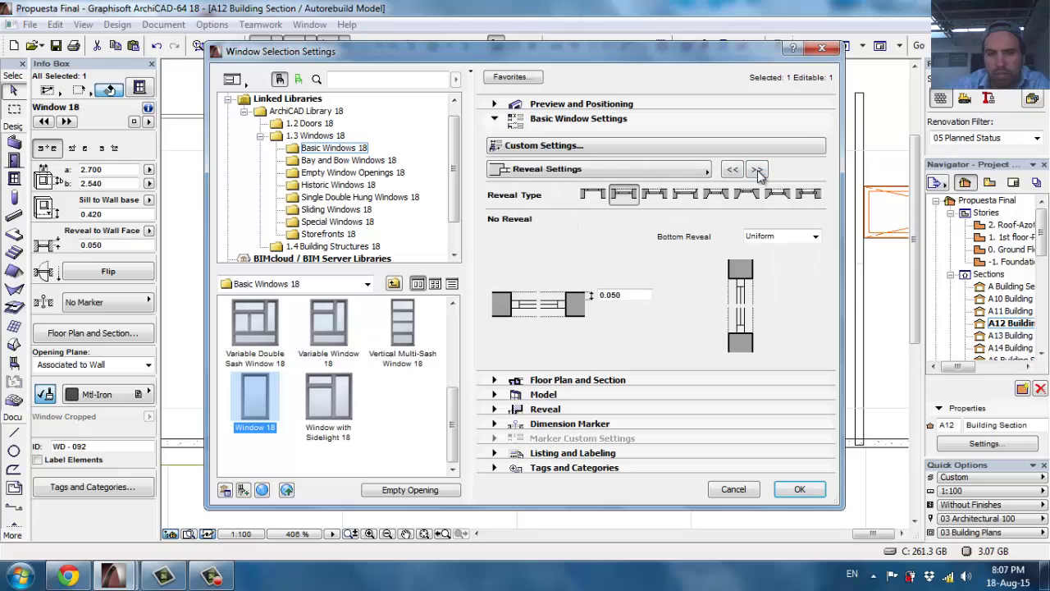
{"action": "left_click", "coordinate": [757, 170]}
{"action": "left_click", "coordinate": [732, 170]}
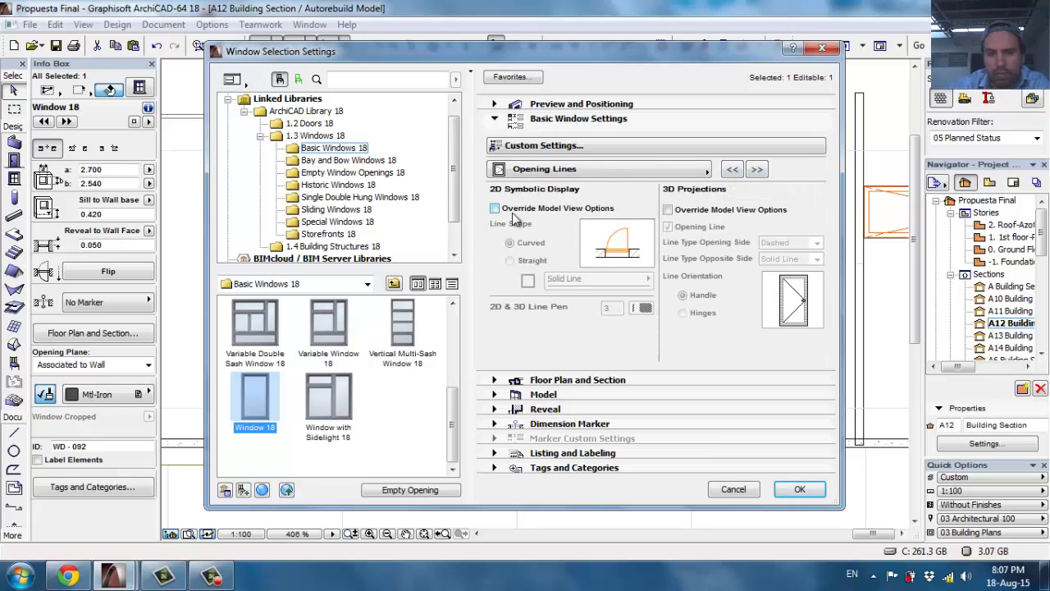
{"action": "left_click", "coordinate": [668, 210]}
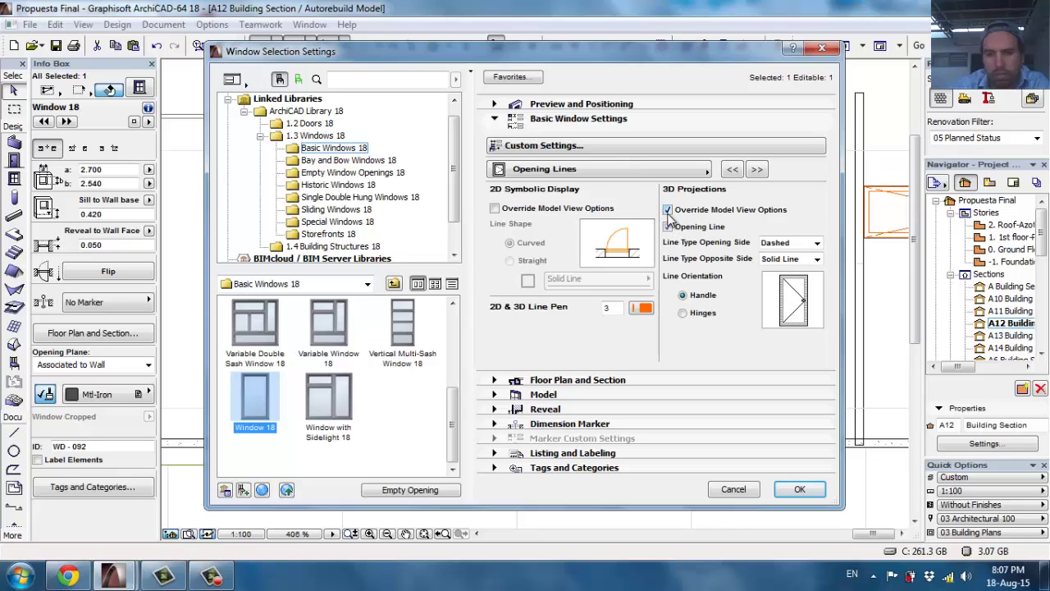
{"action": "left_click", "coordinate": [808, 245]}
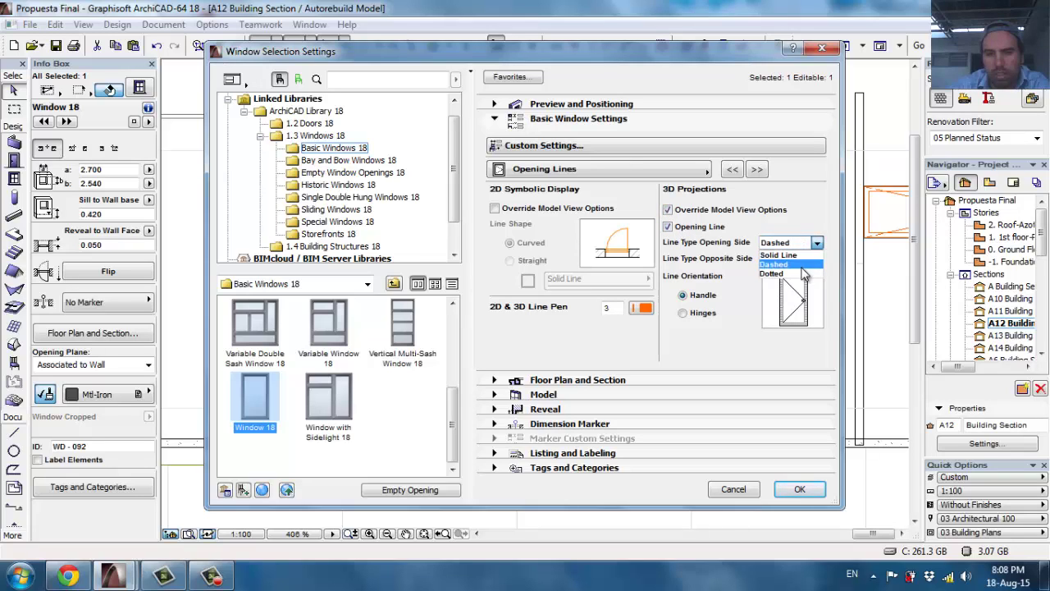
{"action": "left_click", "coordinate": [775, 264]}
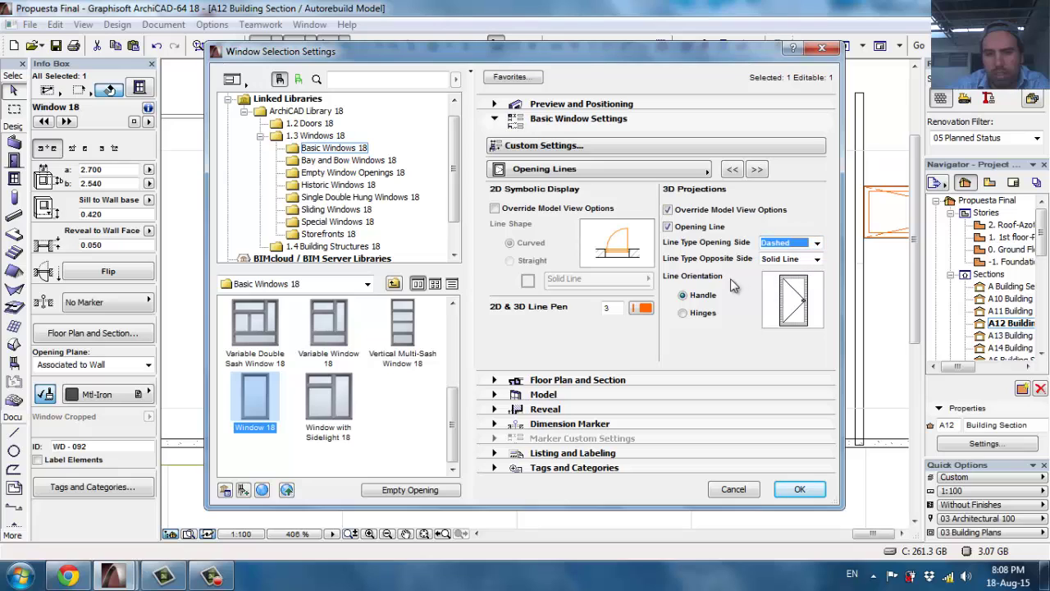
Set the 2D & 3D Line Pen of the window's opening lines to pen 19.
{"action": "left_click", "coordinate": [641, 308]}
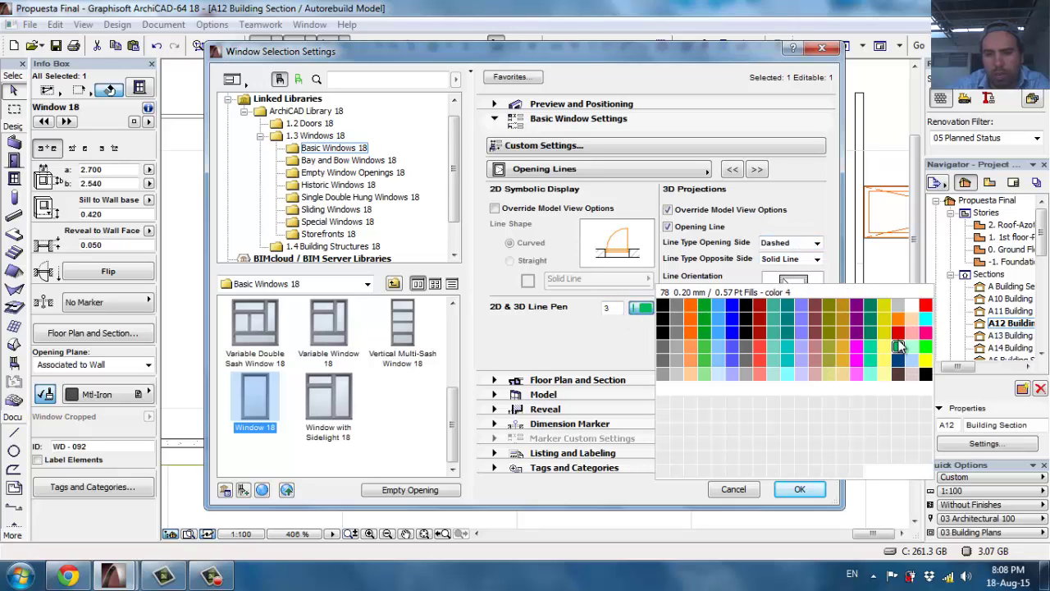
{"action": "left_click", "coordinate": [911, 310]}
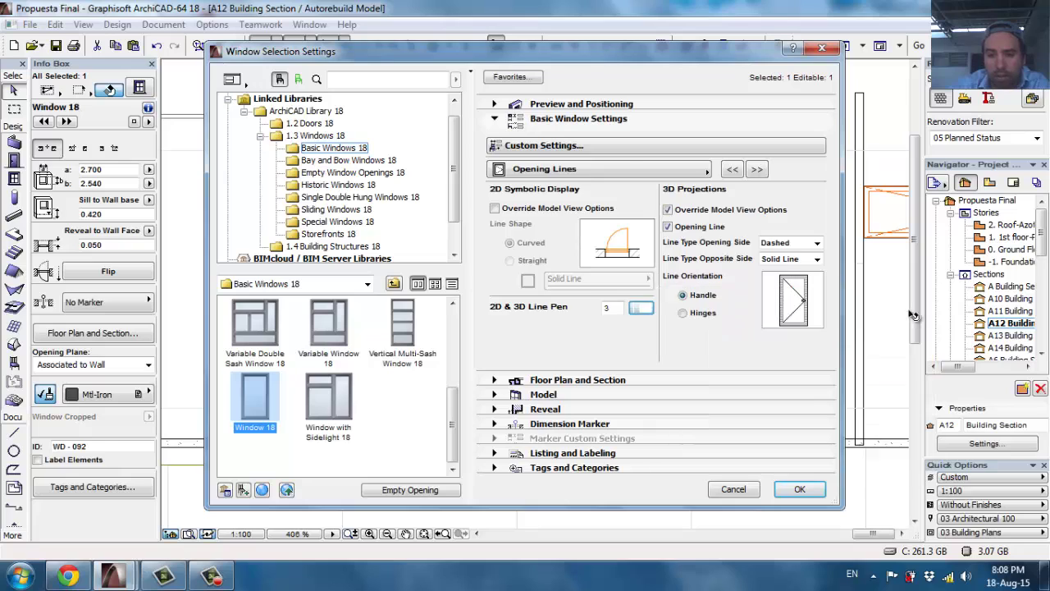
{"action": "left_click", "coordinate": [644, 310]}
{"action": "left_click", "coordinate": [648, 310]}
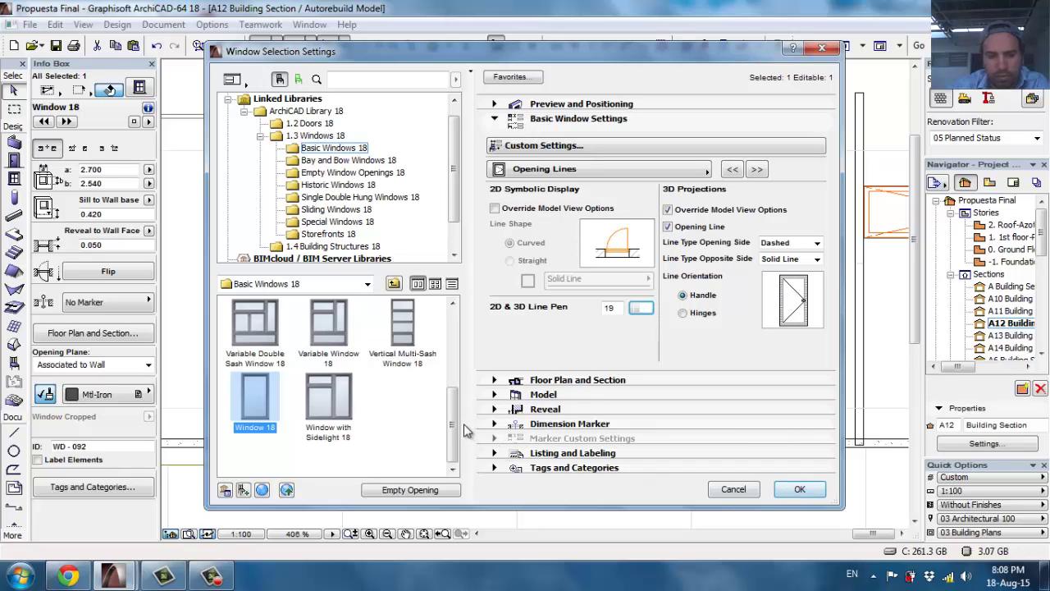
Examine the window types in the library folders from Basic Windows 18 through Special Windows 18.
{"action": "left_click_drag", "start_coordinate": [456, 419], "coordinate": [461, 324]}
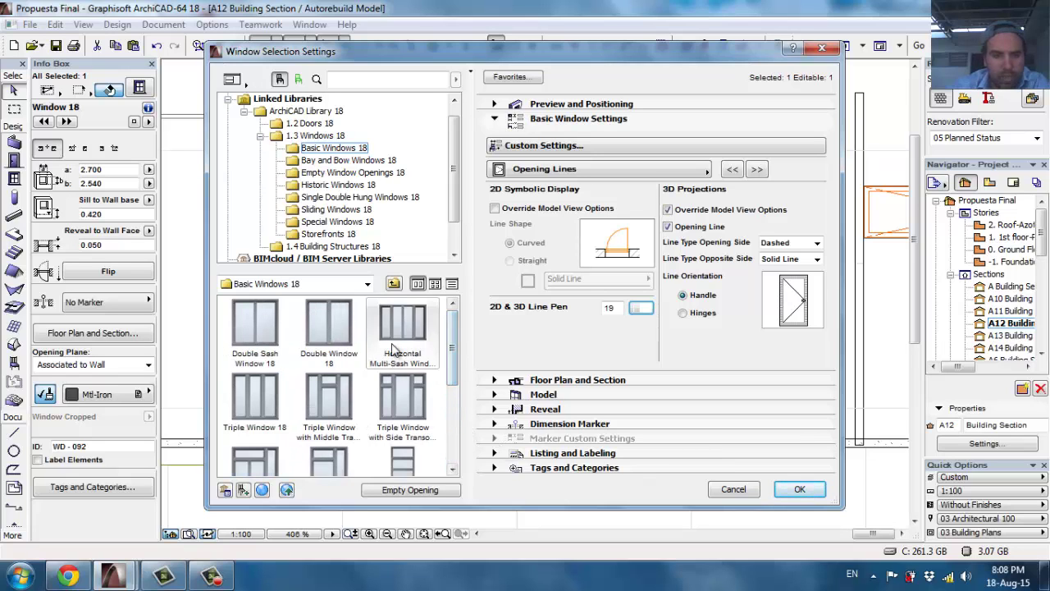
{"action": "left_click", "coordinate": [320, 161]}
{"action": "left_click", "coordinate": [316, 173]}
{"action": "left_click", "coordinate": [314, 185]}
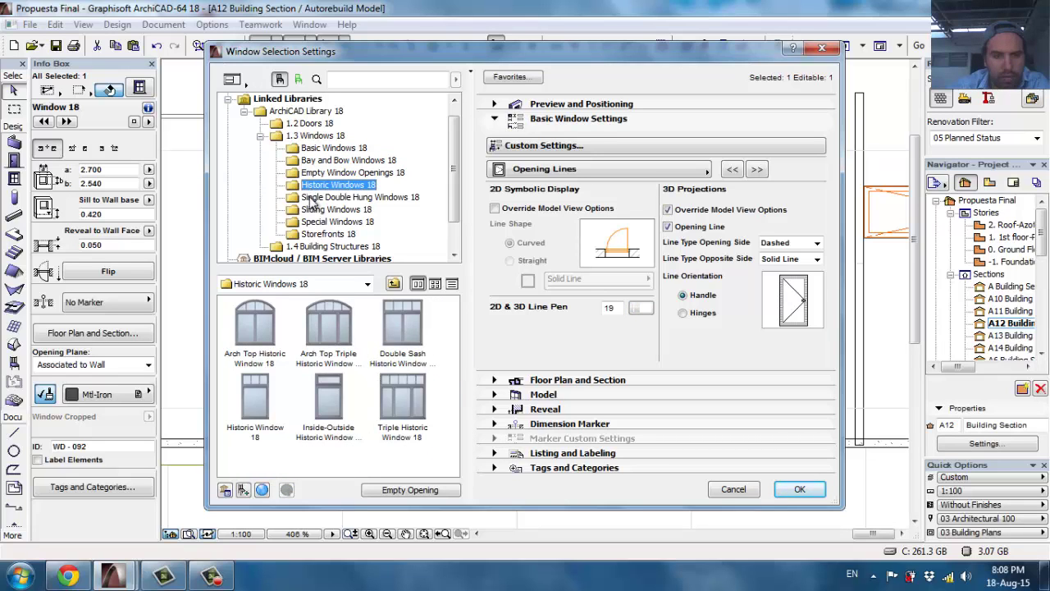
{"action": "left_click", "coordinate": [313, 197]}
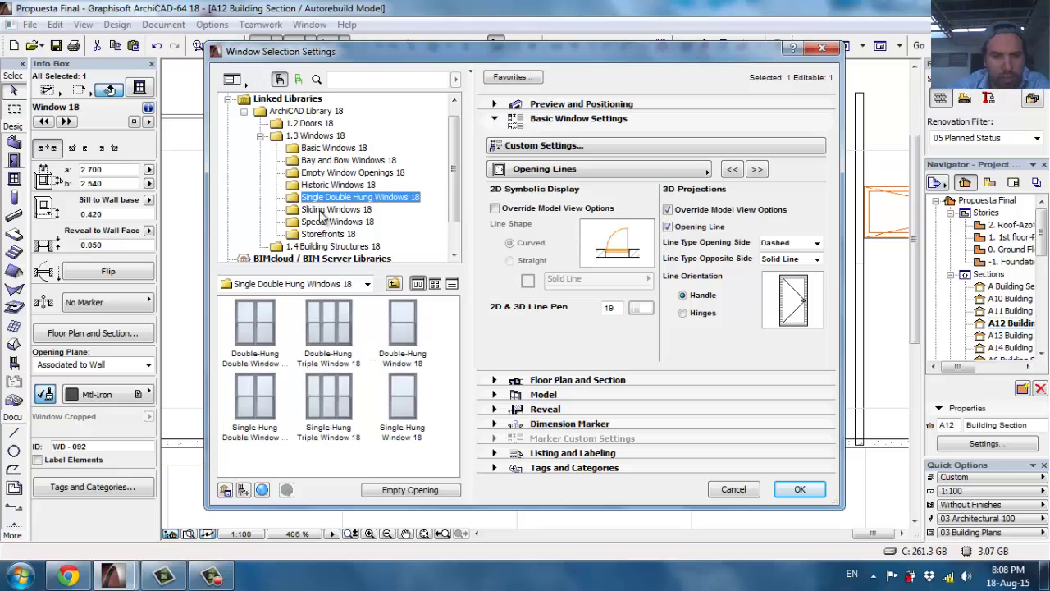
{"action": "left_click", "coordinate": [323, 210]}
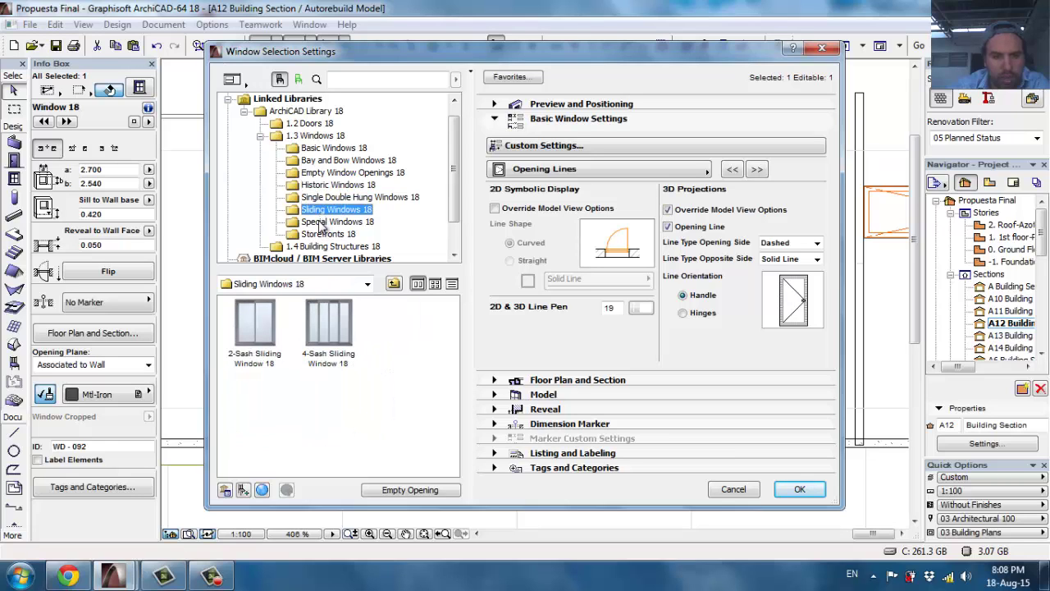
{"action": "left_click", "coordinate": [323, 222]}
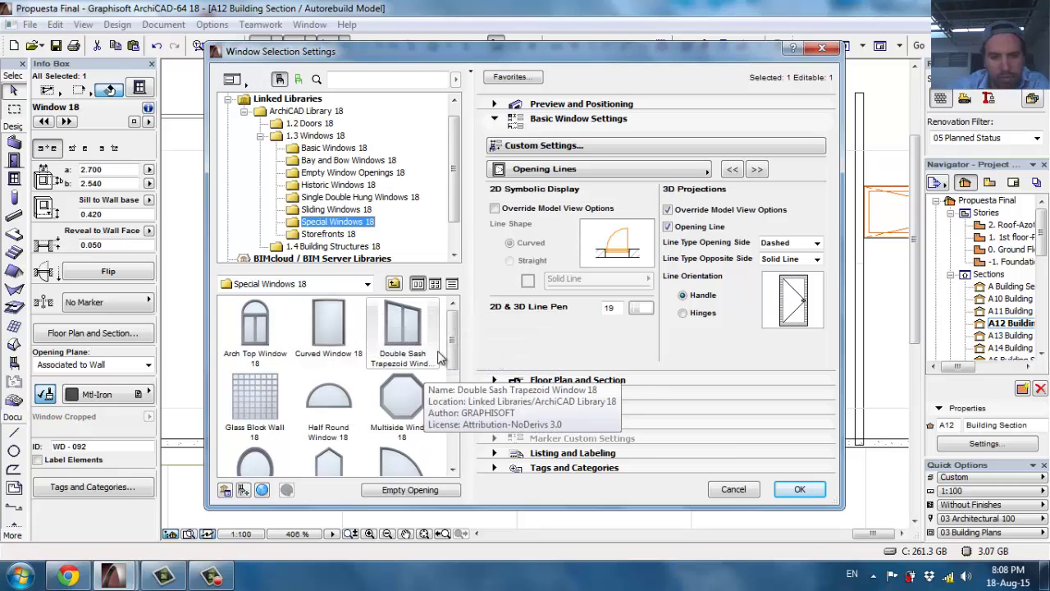
{"action": "left_click", "coordinate": [452, 471]}
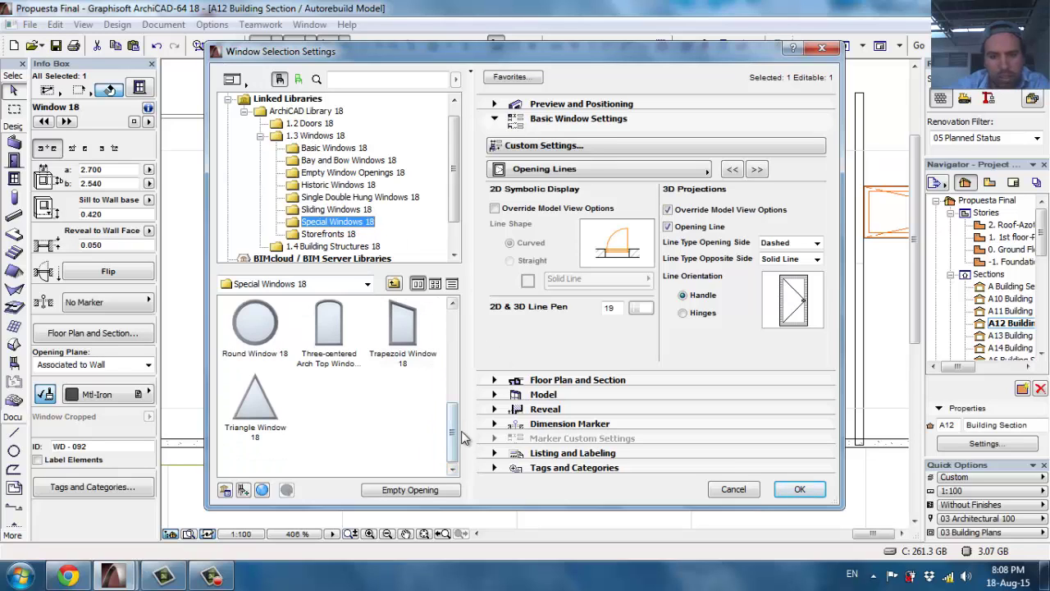
Try the Custom Corner Right option in the window's Custom Corner settings.
{"action": "left_click", "coordinate": [758, 169]}
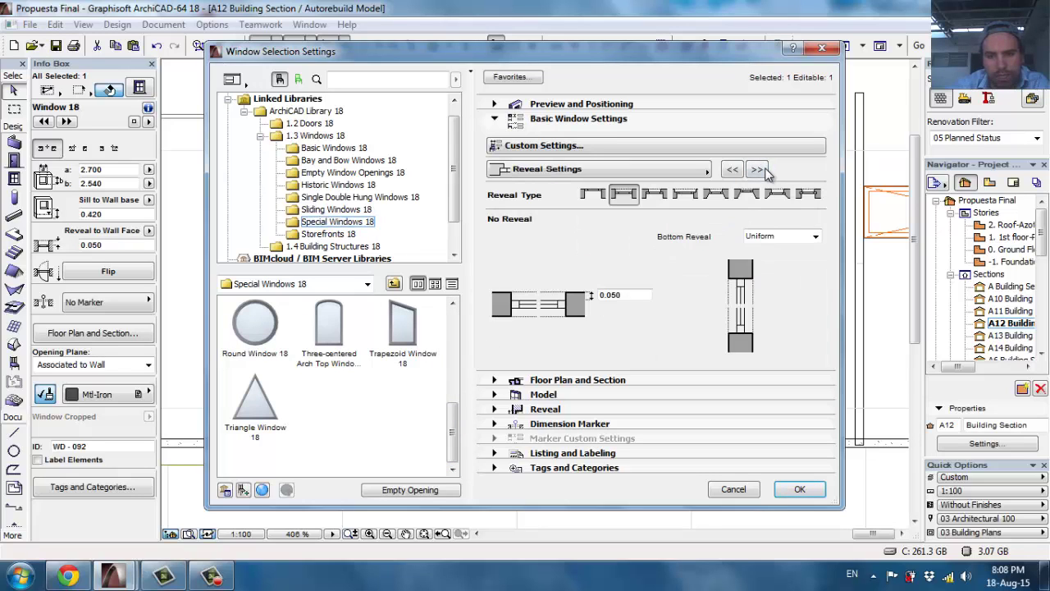
{"action": "left_click", "coordinate": [758, 169]}
{"action": "left_click", "coordinate": [759, 170]}
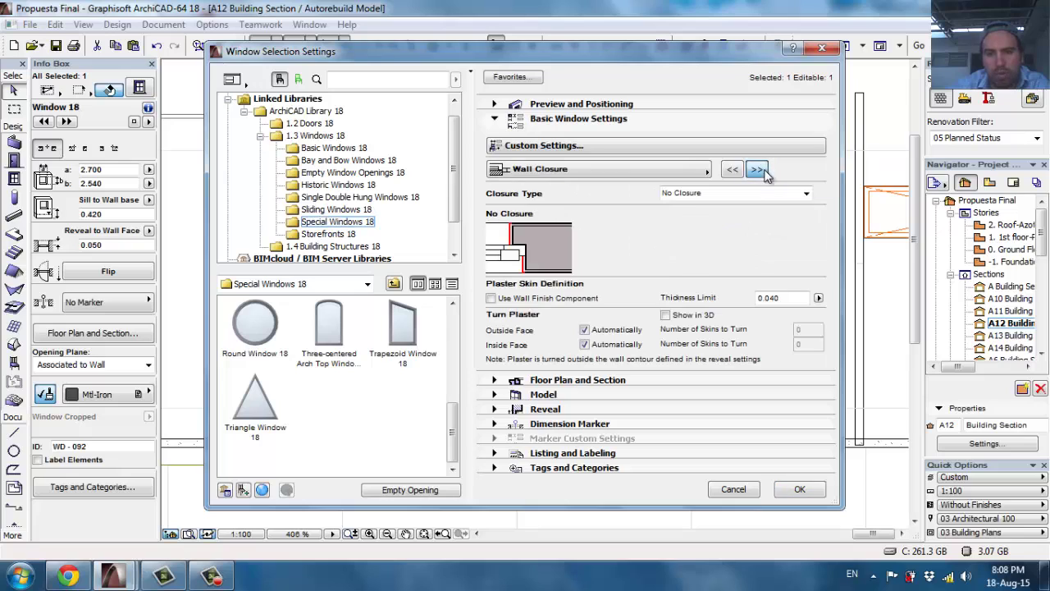
{"action": "left_click", "coordinate": [758, 168]}
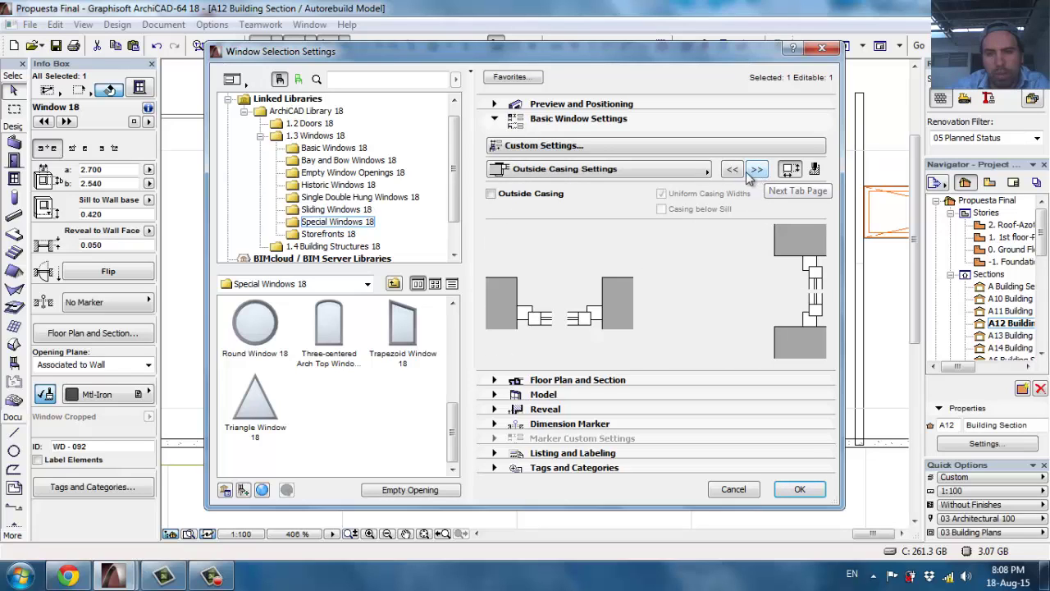
{"action": "left_click", "coordinate": [732, 169]}
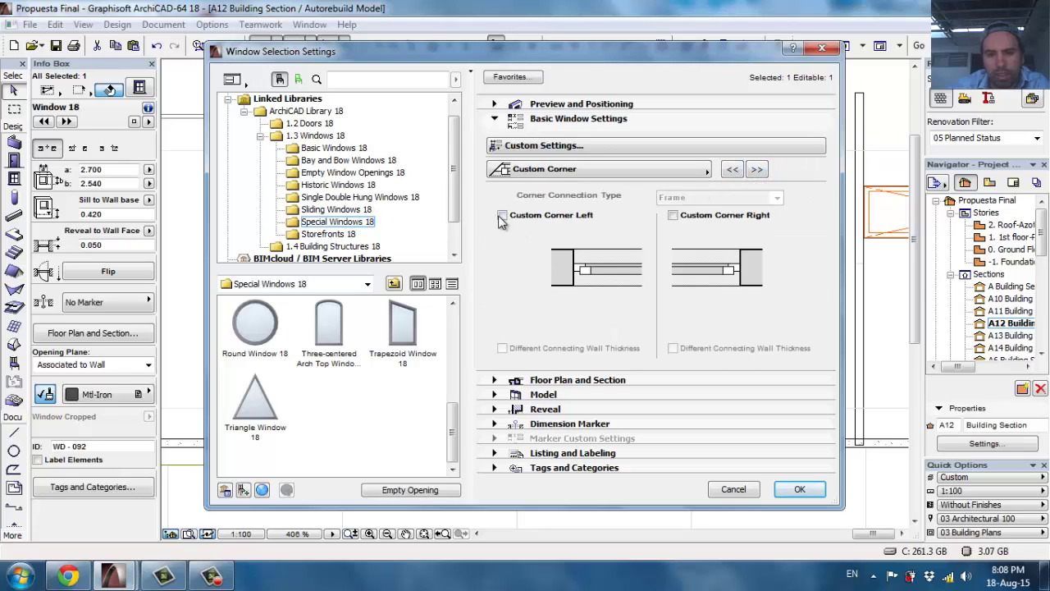
{"action": "left_click", "coordinate": [673, 215]}
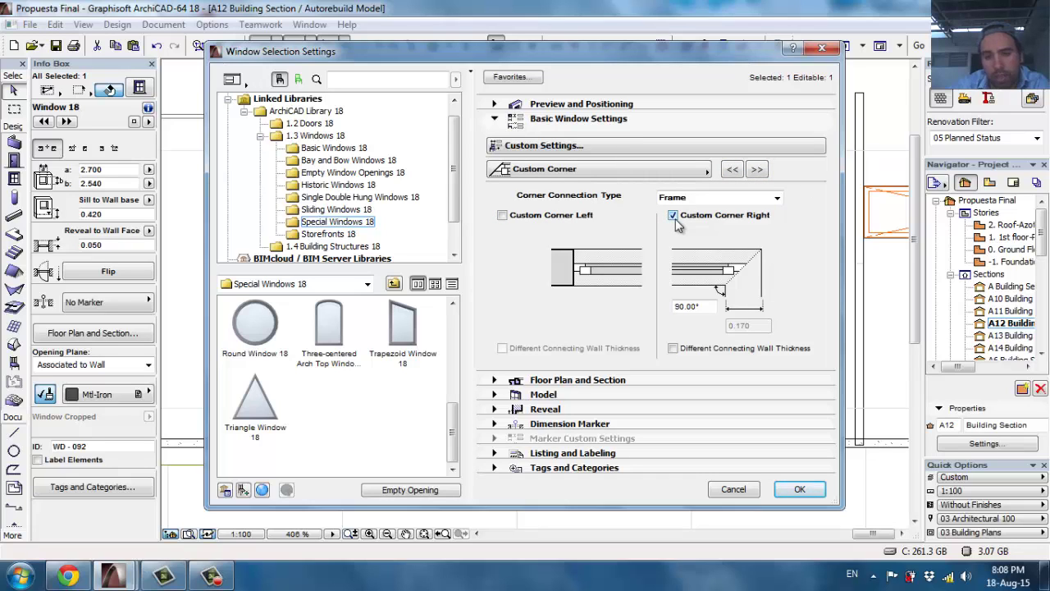
{"action": "left_click", "coordinate": [674, 218]}
{"action": "left_click", "coordinate": [673, 216]}
{"action": "left_click", "coordinate": [674, 216]}
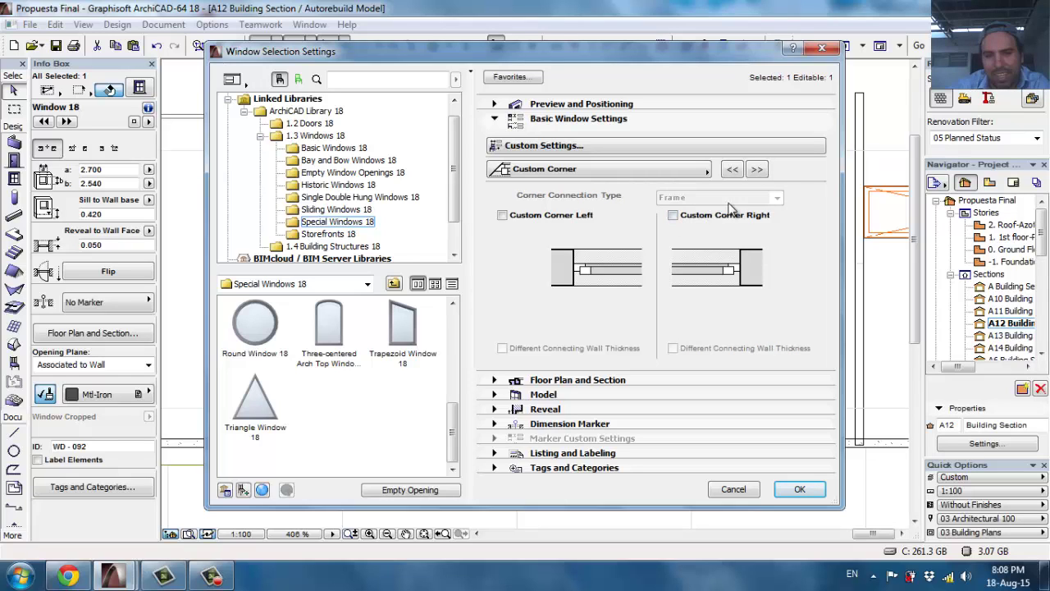
Try the Inside Casing option in the window's Inside Casing Settings.
{"action": "left_click", "coordinate": [756, 169]}
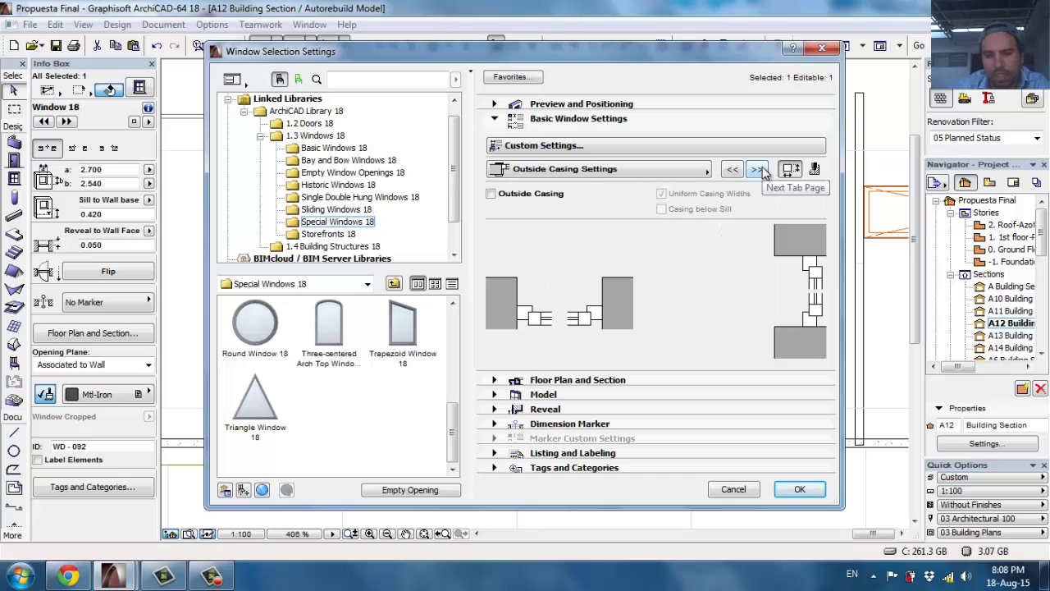
{"action": "left_click", "coordinate": [758, 168]}
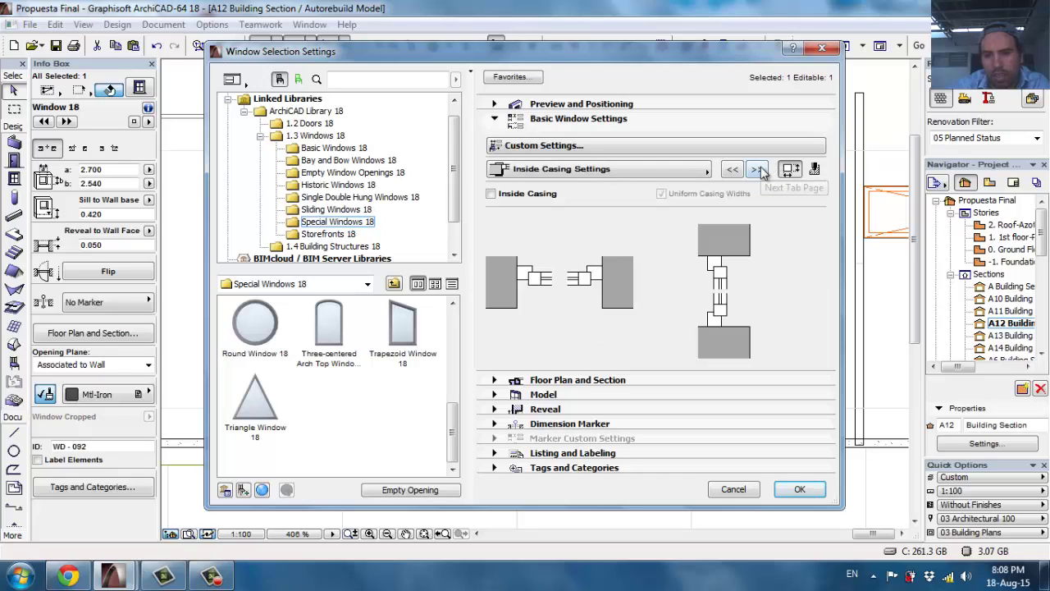
{"action": "left_click", "coordinate": [490, 194]}
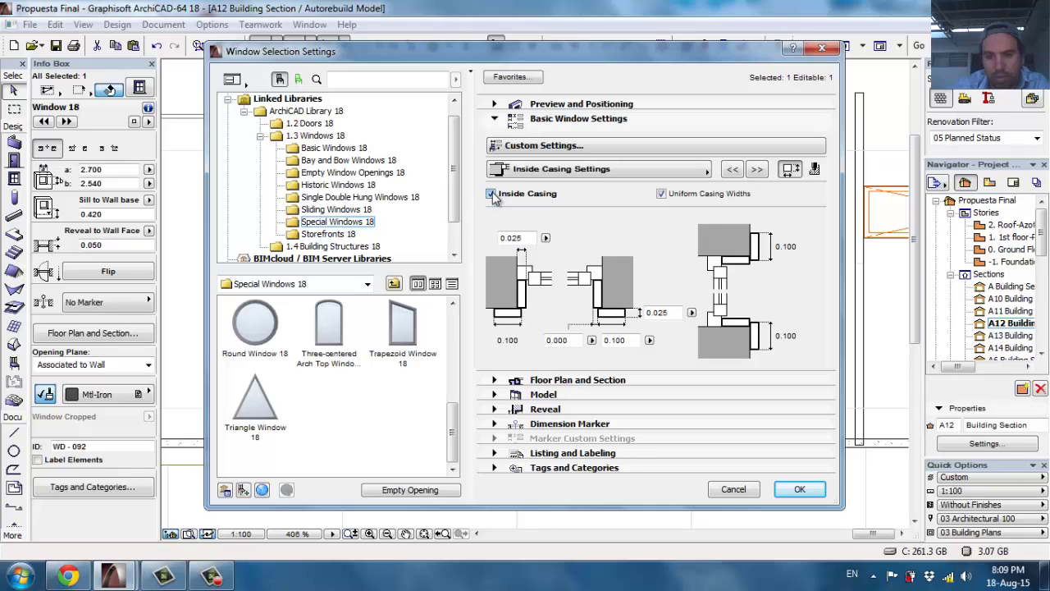
{"action": "left_click", "coordinate": [491, 195]}
Go past Sill Settings and enable the Board option in the window's Board Settings.
{"action": "left_click", "coordinate": [757, 170]}
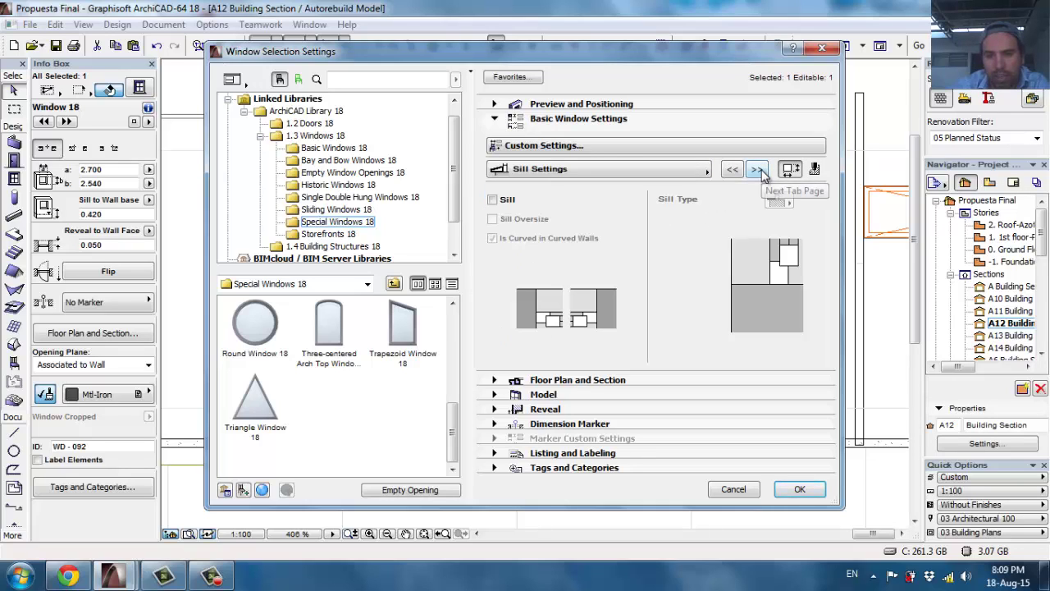
{"action": "left_click", "coordinate": [757, 170]}
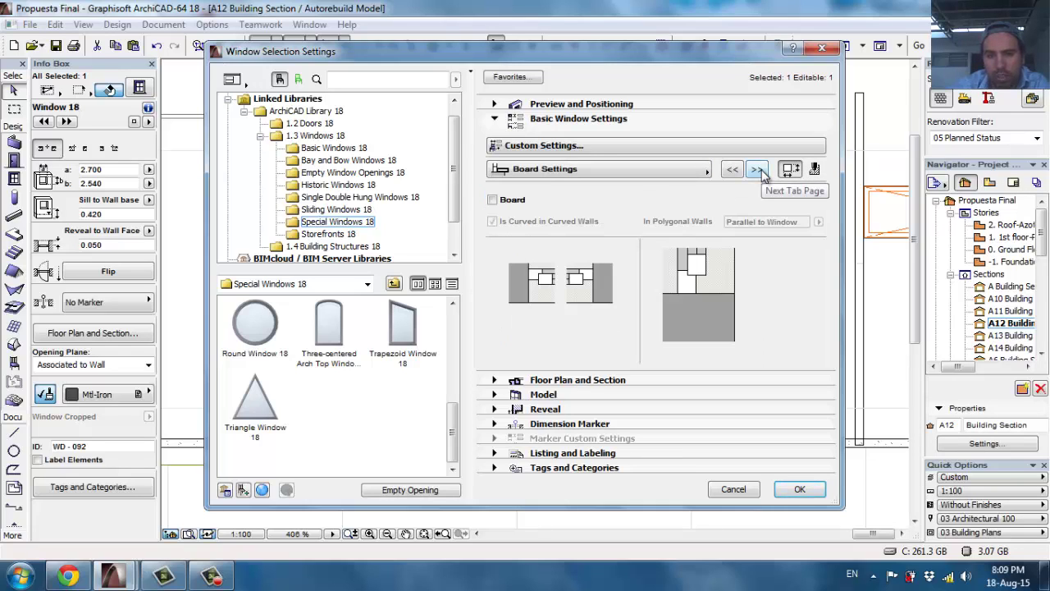
{"action": "left_click", "coordinate": [493, 201]}
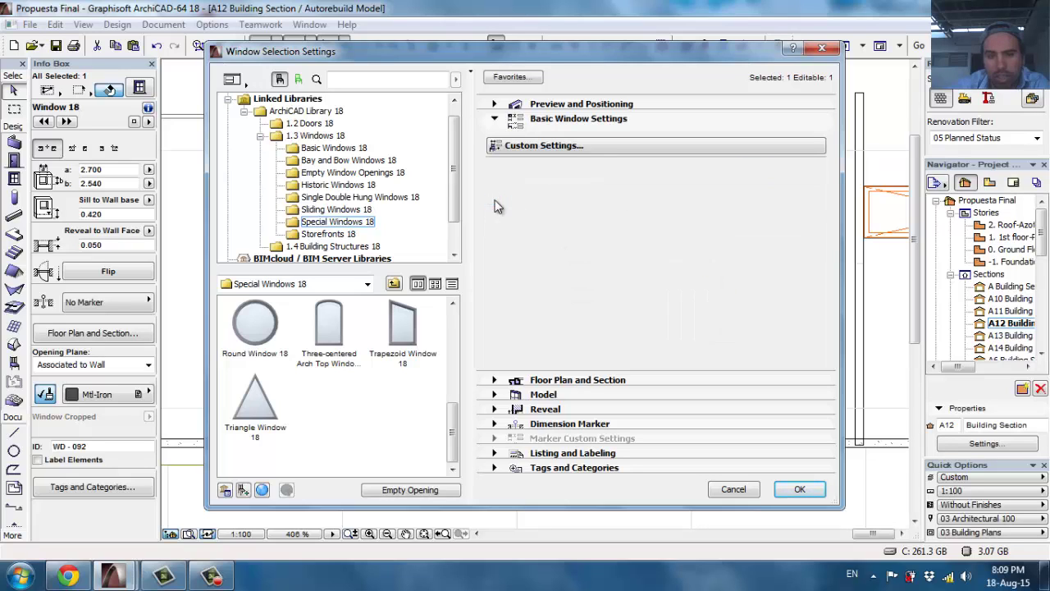
Disable the window's Board option, go through the remaining settings pages up to Parameters for Listing, and apply the settings.
{"action": "left_click", "coordinate": [493, 201]}
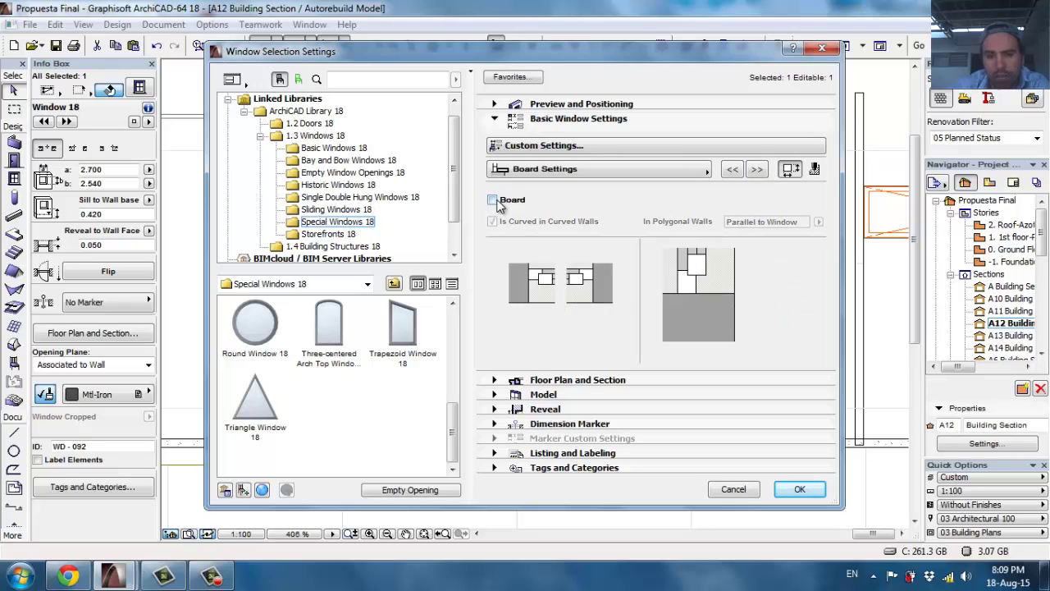
{"action": "left_click", "coordinate": [757, 169]}
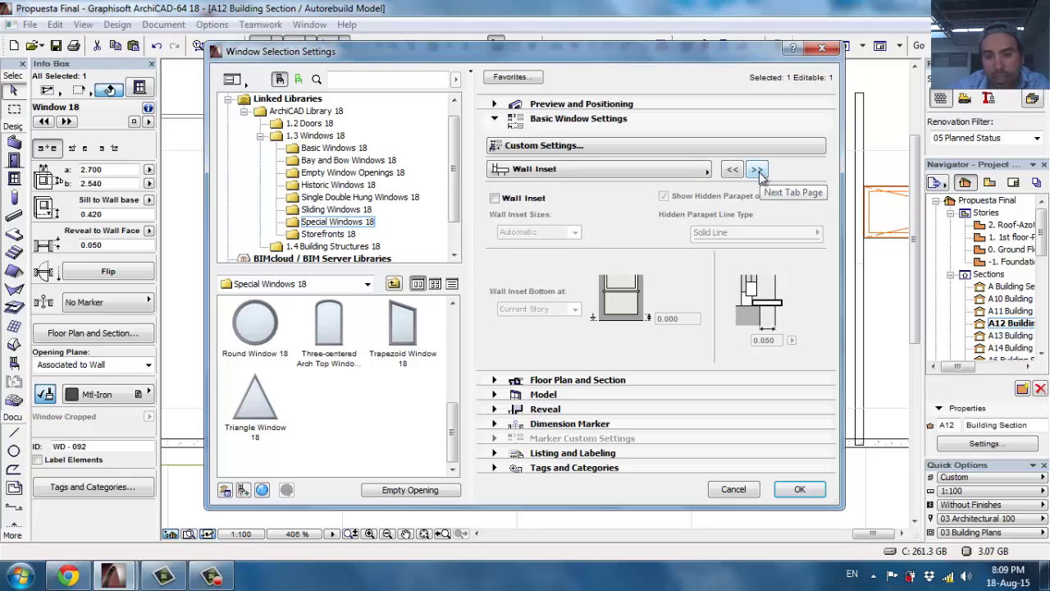
{"action": "left_click", "coordinate": [757, 170]}
{"action": "left_click", "coordinate": [757, 169]}
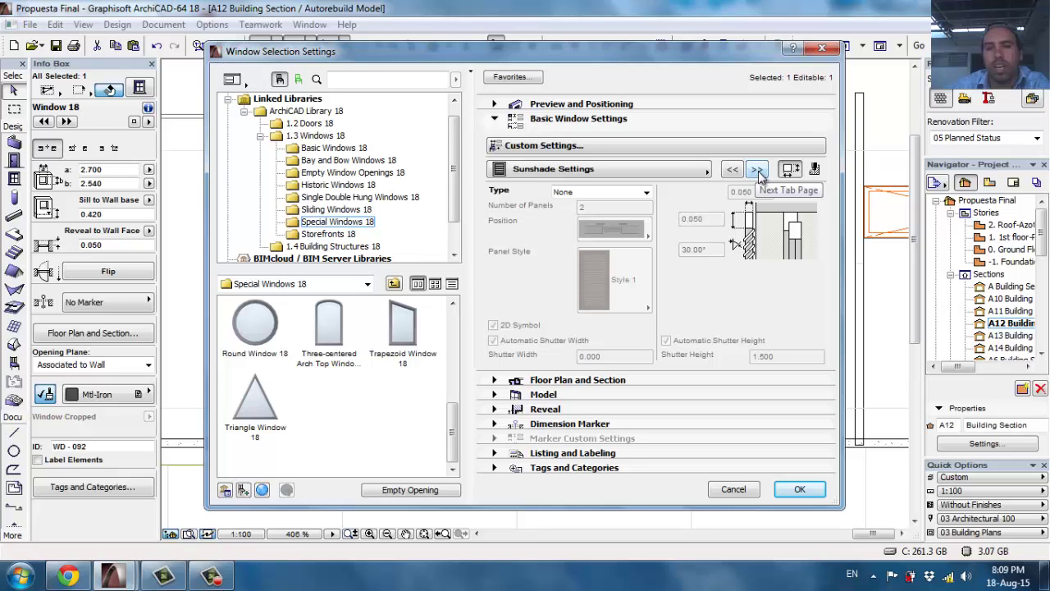
{"action": "left_click", "coordinate": [757, 170]}
{"action": "left_click", "coordinate": [757, 169]}
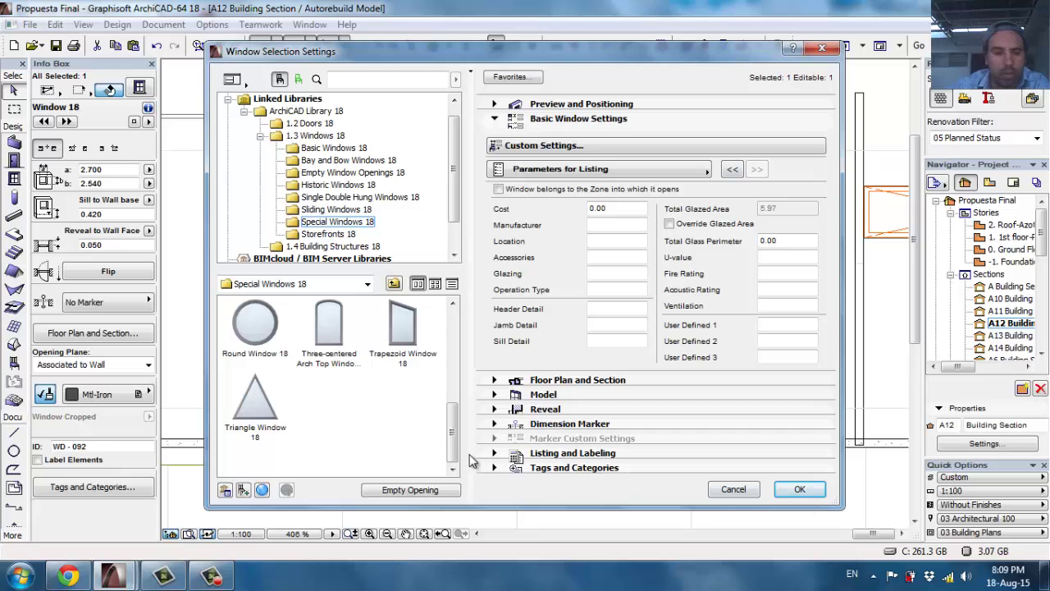
{"action": "left_click", "coordinate": [799, 489]}
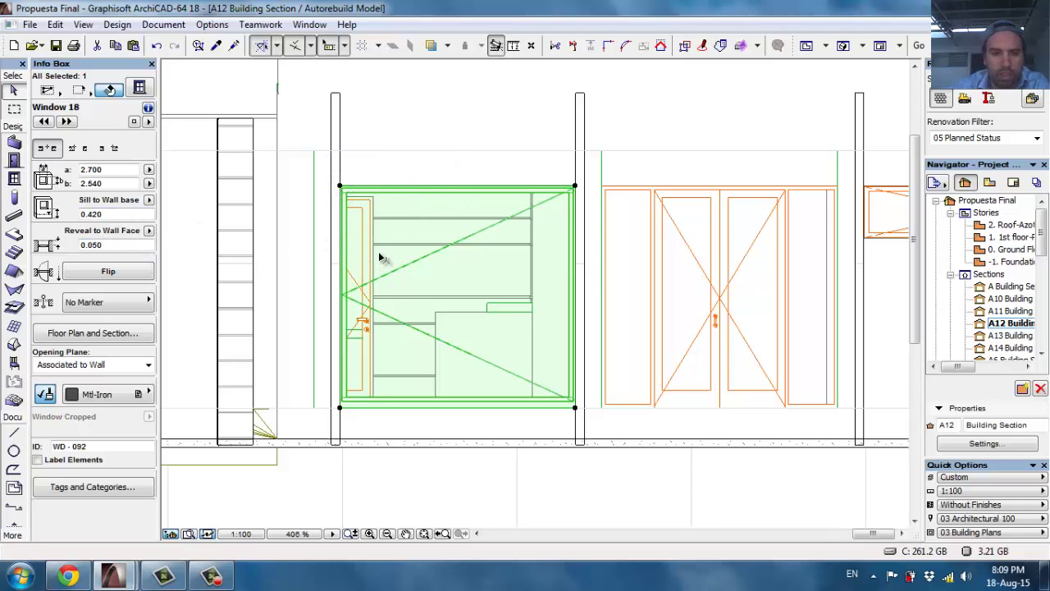
Copy the settings of the large Window 18 onto the small high window on the other side of the double door.
{"action": "scroll", "coordinate": [361, 217], "scroll_direction": "down", "scroll_amount": 3}
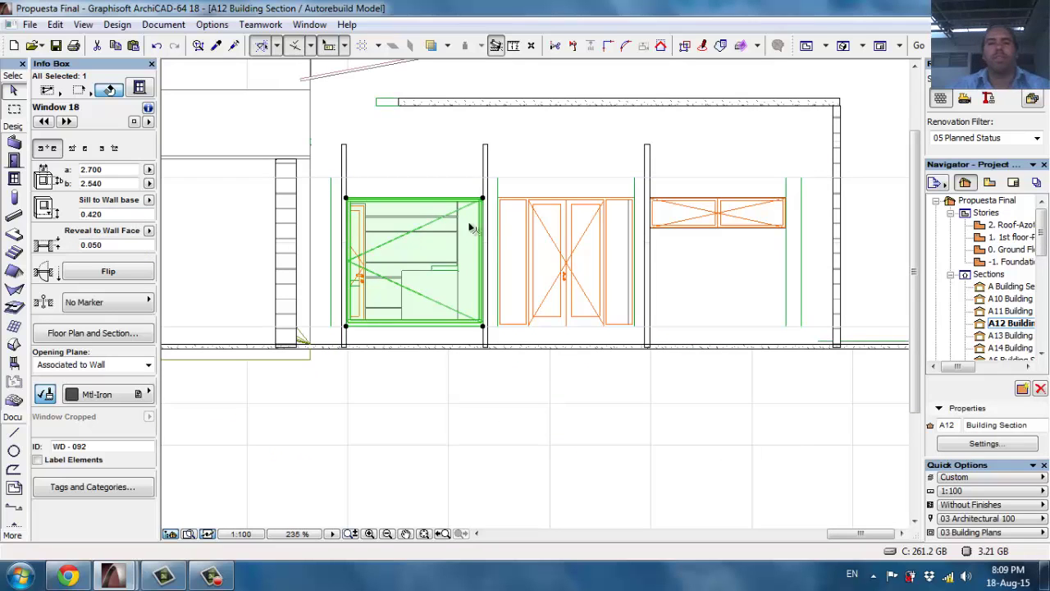
{"action": "key", "text": "Escape"}
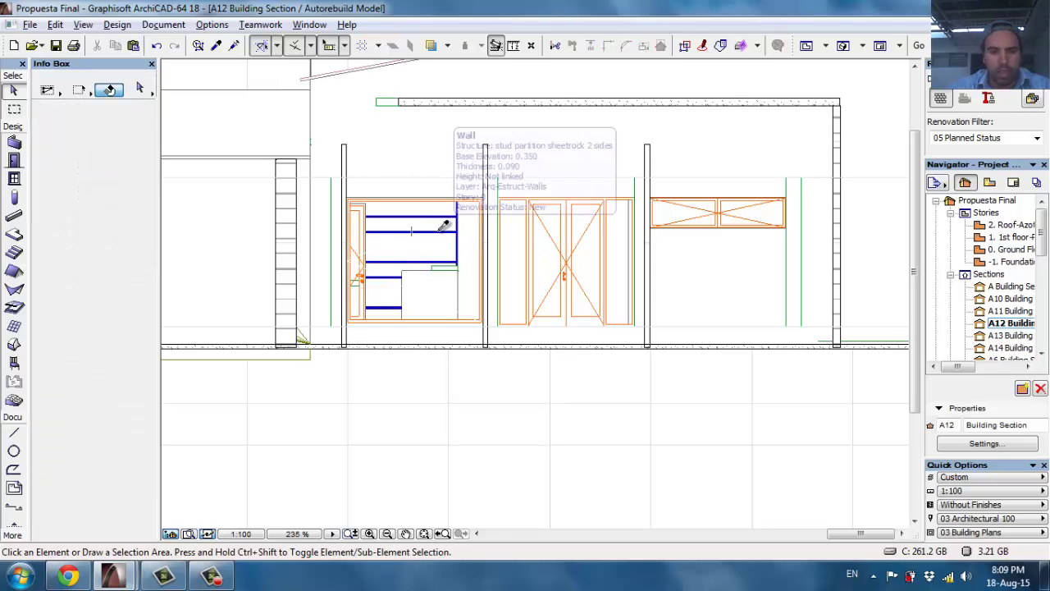
{"action": "left_click", "coordinate": [417, 248], "text": "alt"}
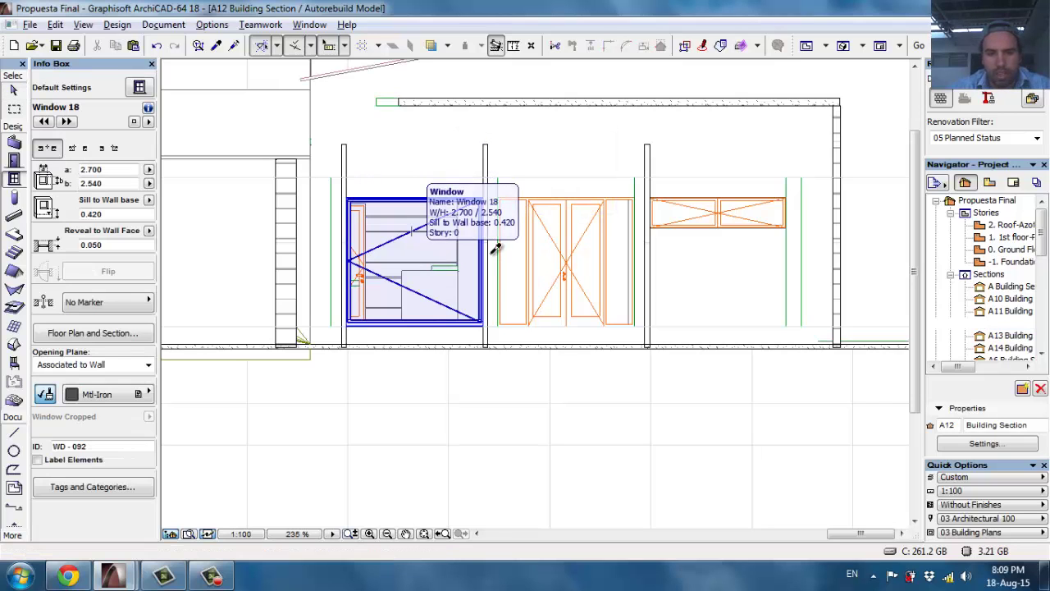
{"action": "left_click", "coordinate": [712, 220], "text": "ctrl+alt"}
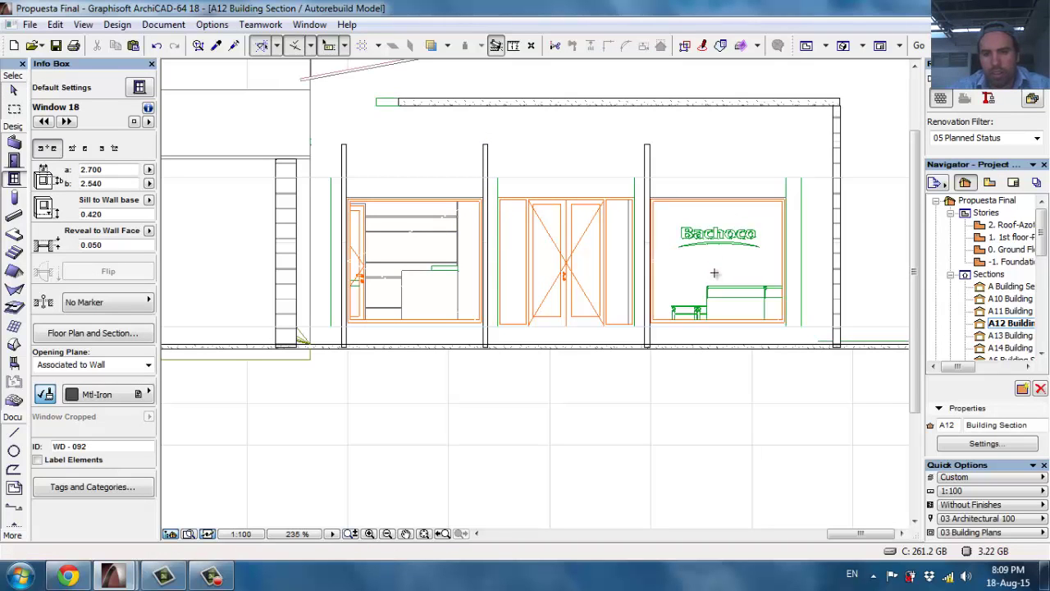
{"action": "key", "text": "Escape"}
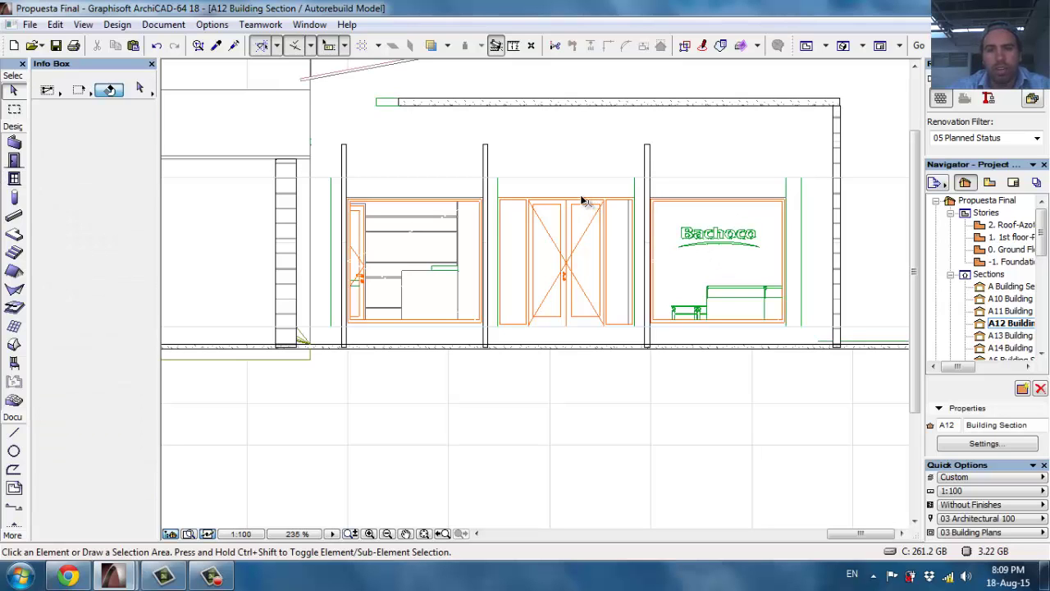
{"action": "scroll", "coordinate": [438, 203], "scroll_direction": "up", "scroll_amount": 3}
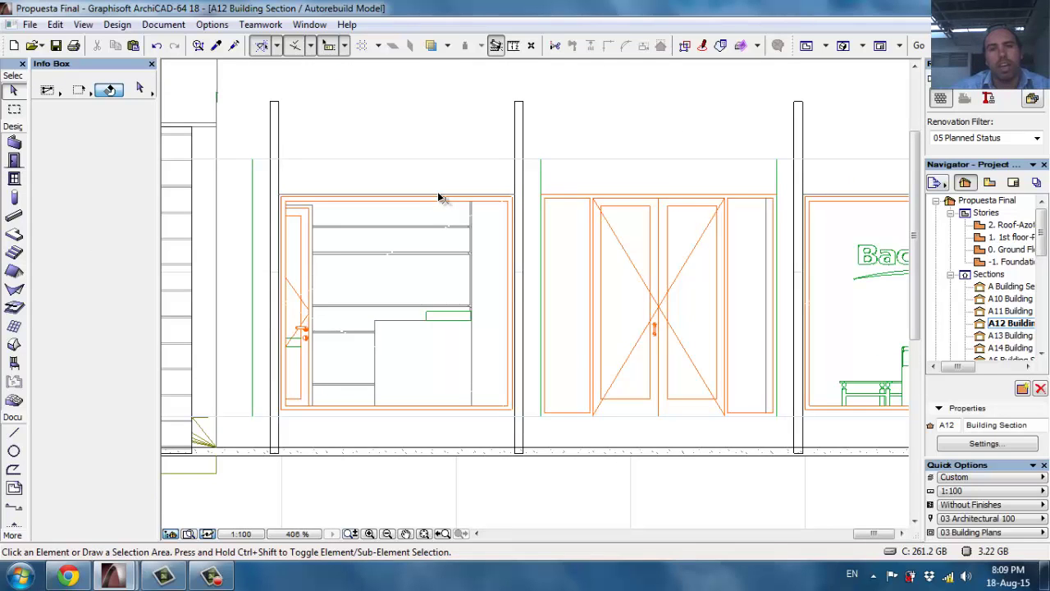
{"action": "scroll", "coordinate": [558, 136], "scroll_direction": "down", "scroll_amount": 2}
{"action": "middle_click_drag", "start_coordinate": [481, 209], "coordinate": [487, 254]}
{"action": "scroll", "coordinate": [719, 261], "scroll_direction": "down", "scroll_amount": 1}
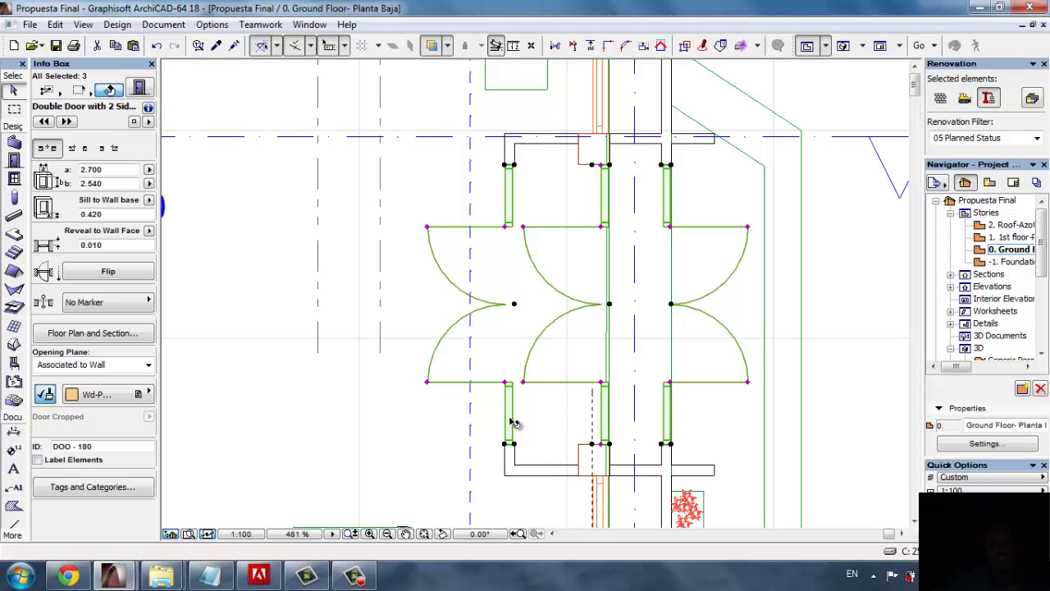
Open the Hinged Door Settings of the three selected double doors, show All Parameters, and expand the Surfaces group.
{"action": "scroll", "coordinate": [509, 421], "scroll_direction": "up", "scroll_amount": 1}
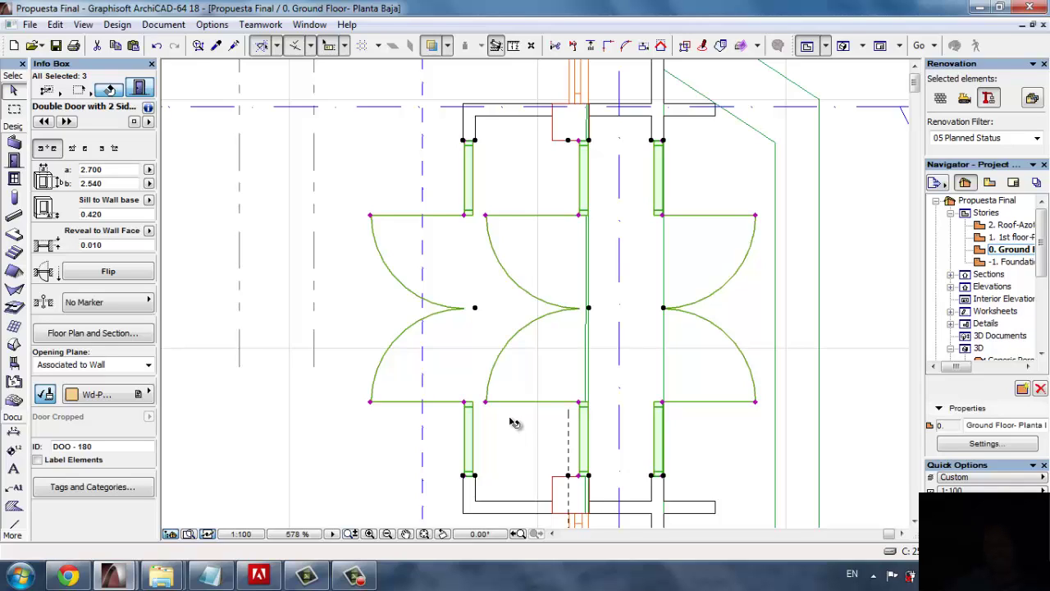
{"action": "key", "text": "ctrl+t"}
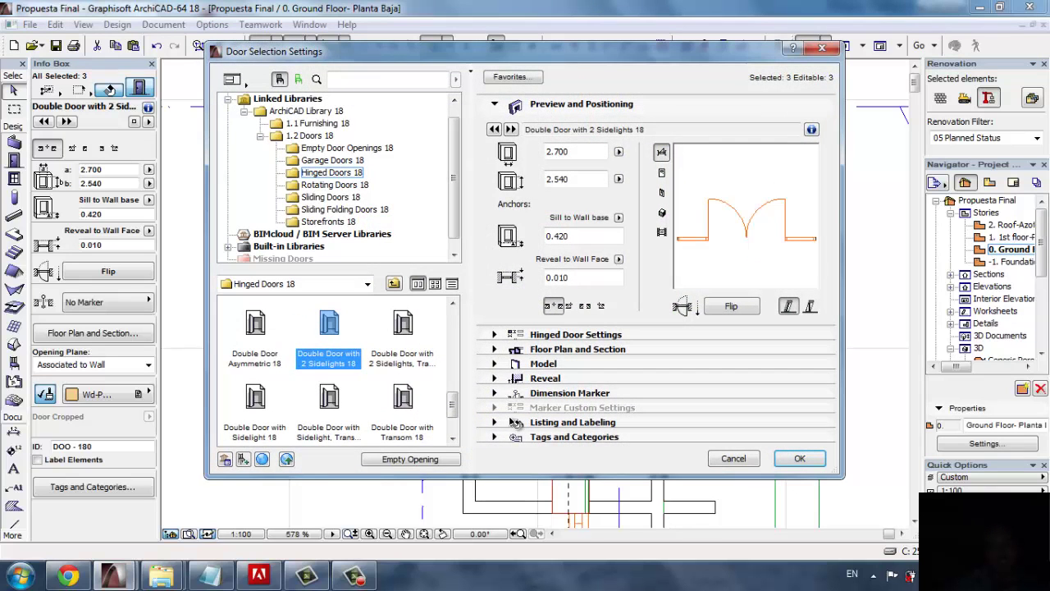
{"action": "left_click", "coordinate": [515, 334]}
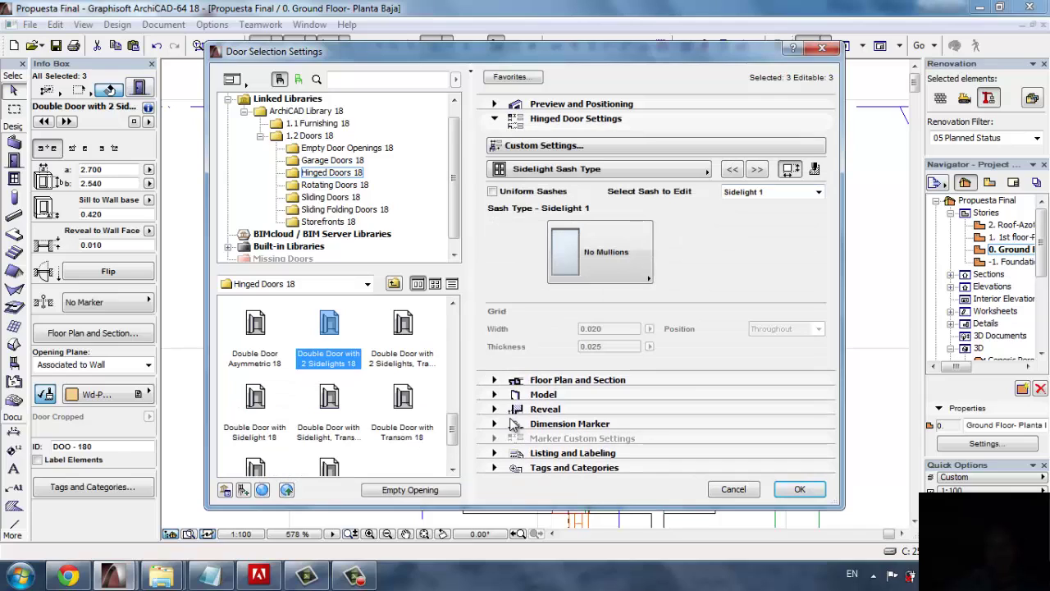
{"action": "left_click", "coordinate": [656, 145]}
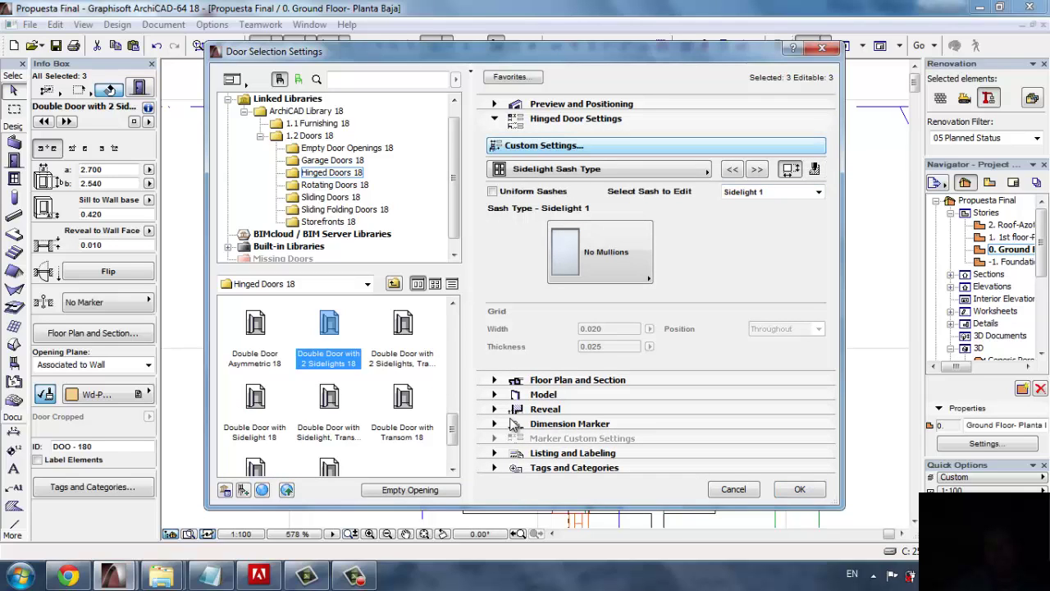
{"action": "key", "text": "Down"}
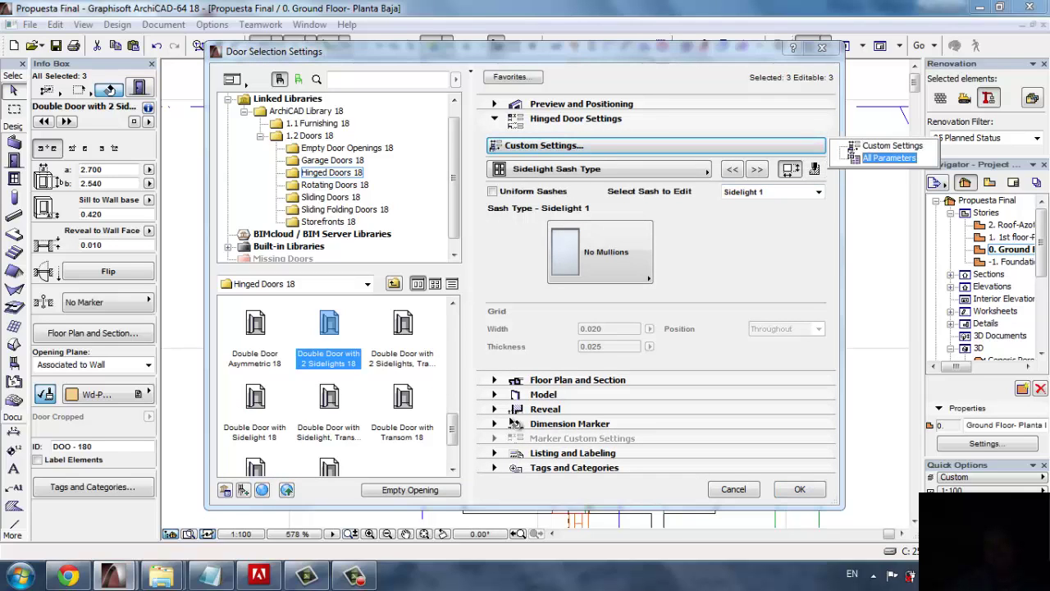
{"action": "key", "text": "Return"}
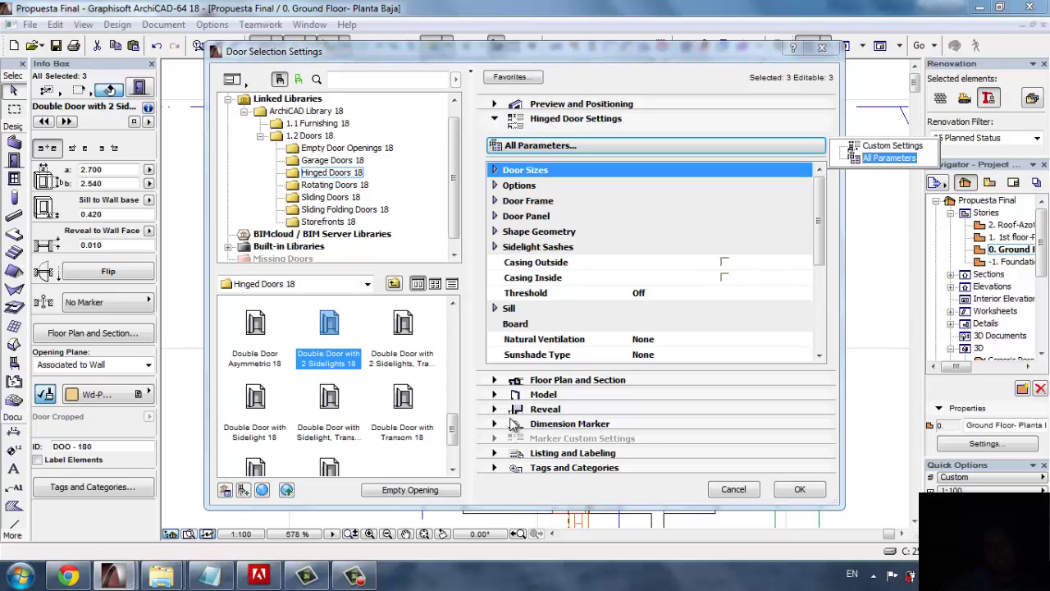
{"action": "key", "text": "Return"}
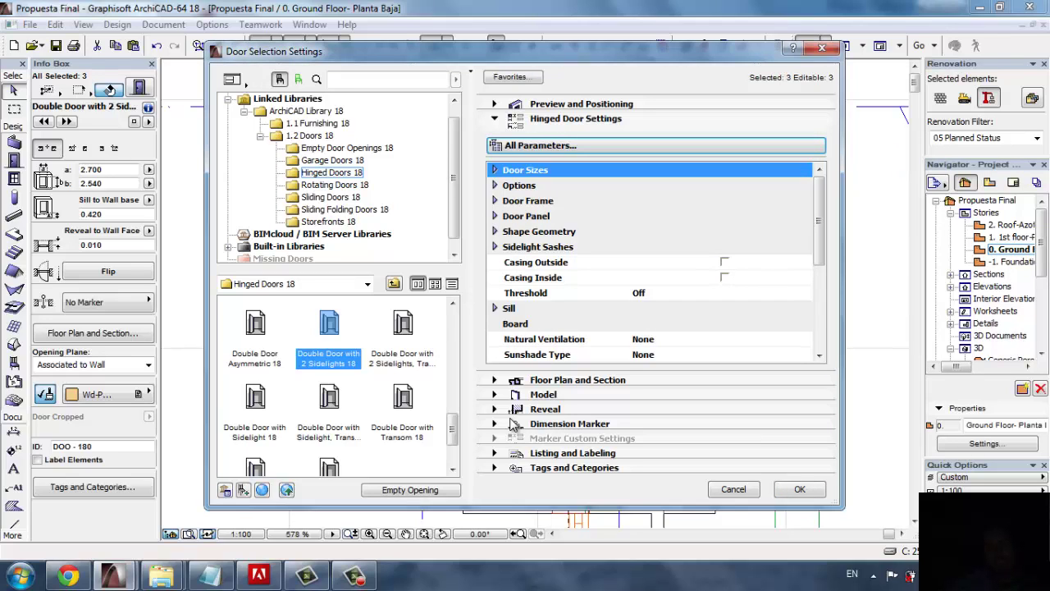
{"action": "left_click_drag", "start_coordinate": [818, 220], "coordinate": [818, 304]}
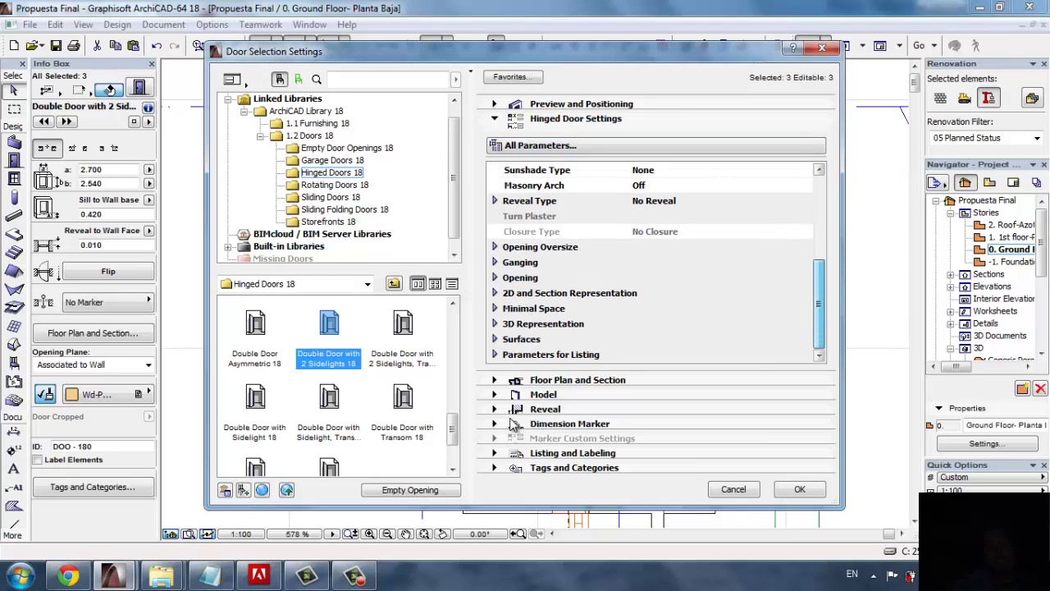
{"action": "left_click", "coordinate": [494, 339]}
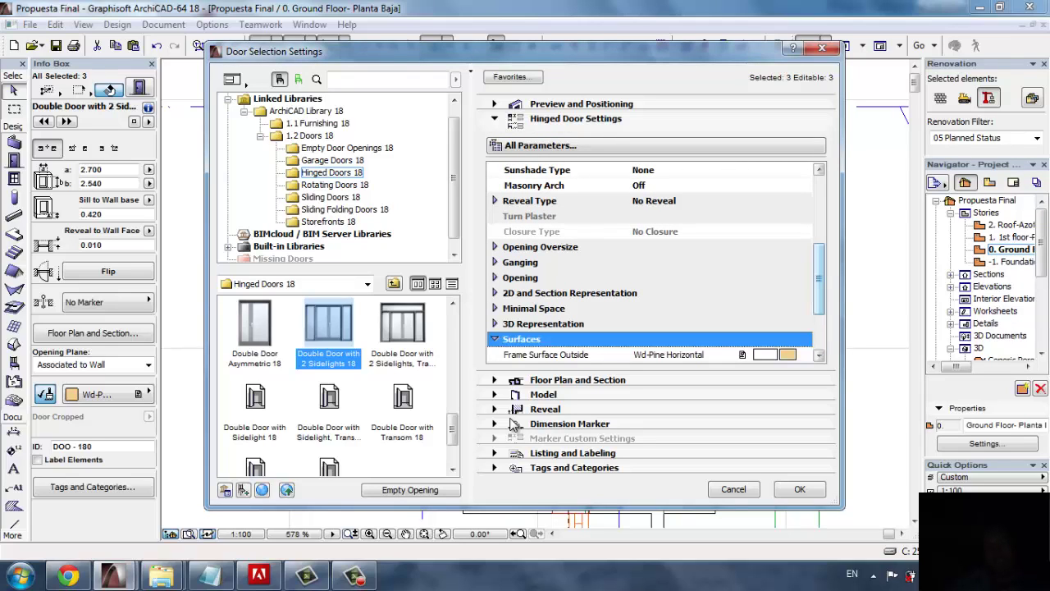
{"action": "left_click_drag", "start_coordinate": [819, 293], "coordinate": [818, 312]}
{"action": "scroll", "coordinate": [514, 423], "scroll_direction": "down", "scroll_amount": 1}
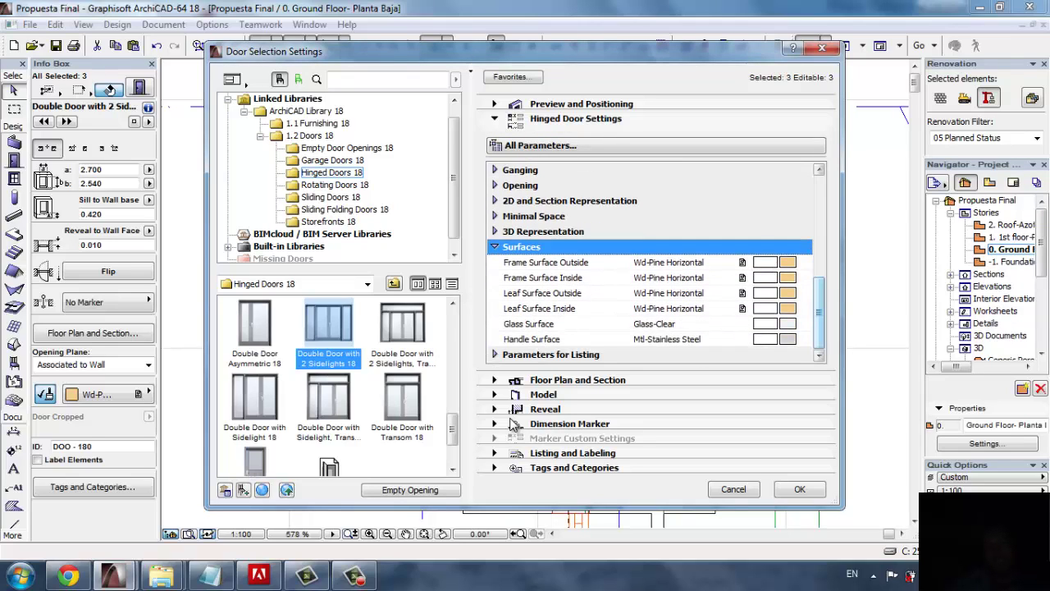
Set the double doors' Frame Surface Outside to Paint - Titanium White.
{"action": "left_click", "coordinate": [714, 261]}
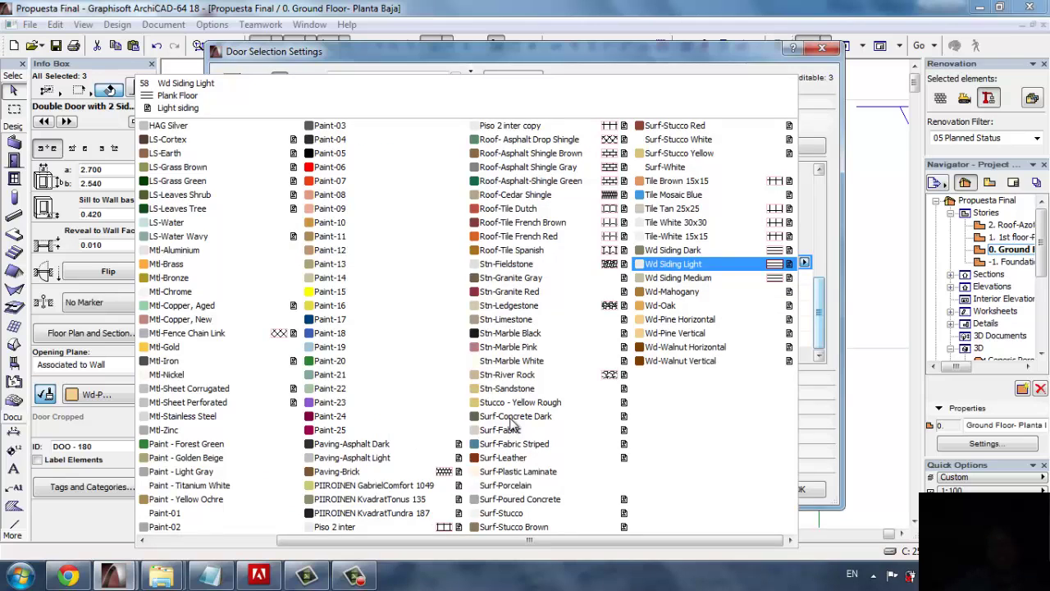
{"action": "key", "text": "Down"}
{"action": "key", "text": "Down"}
{"action": "key", "text": "Down"}
{"action": "key", "text": "Down"}
{"action": "key", "text": "Down"}
{"action": "key", "text": "Down"}
{"action": "key", "text": "Down"}
{"action": "key", "text": "Down"}
{"action": "key", "text": "Down"}
{"action": "key", "text": "Down"}
{"action": "key", "text": "Down"}
{"action": "key", "text": "Left"}
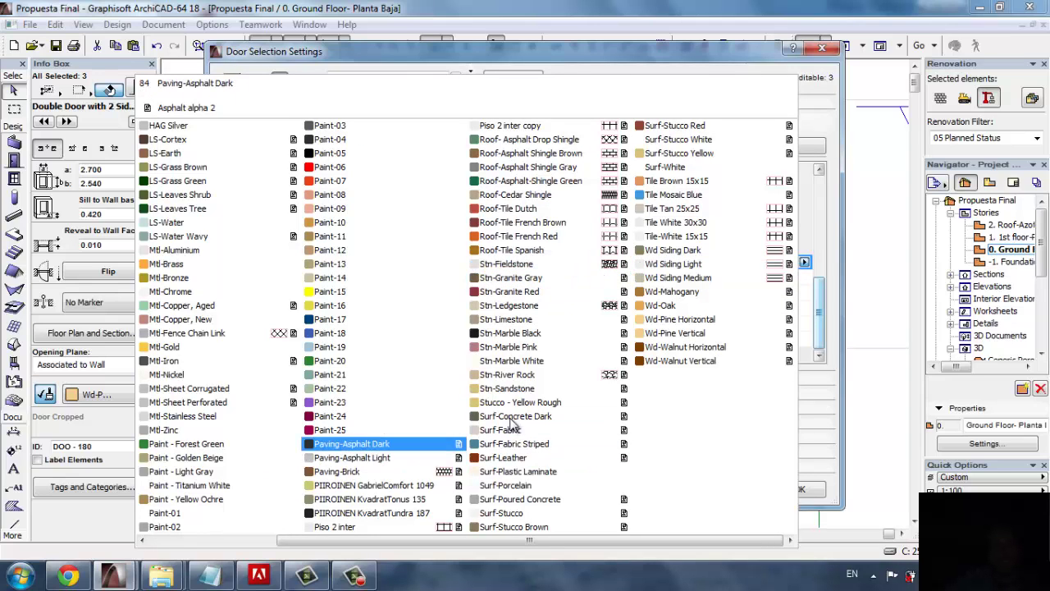
{"action": "key", "text": "Left"}
{"action": "key", "text": "Up"}
{"action": "key", "text": "Down"}
{"action": "key", "text": "Down"}
{"action": "key", "text": "Down"}
{"action": "key", "text": "Down"}
{"action": "key", "text": "Down"}
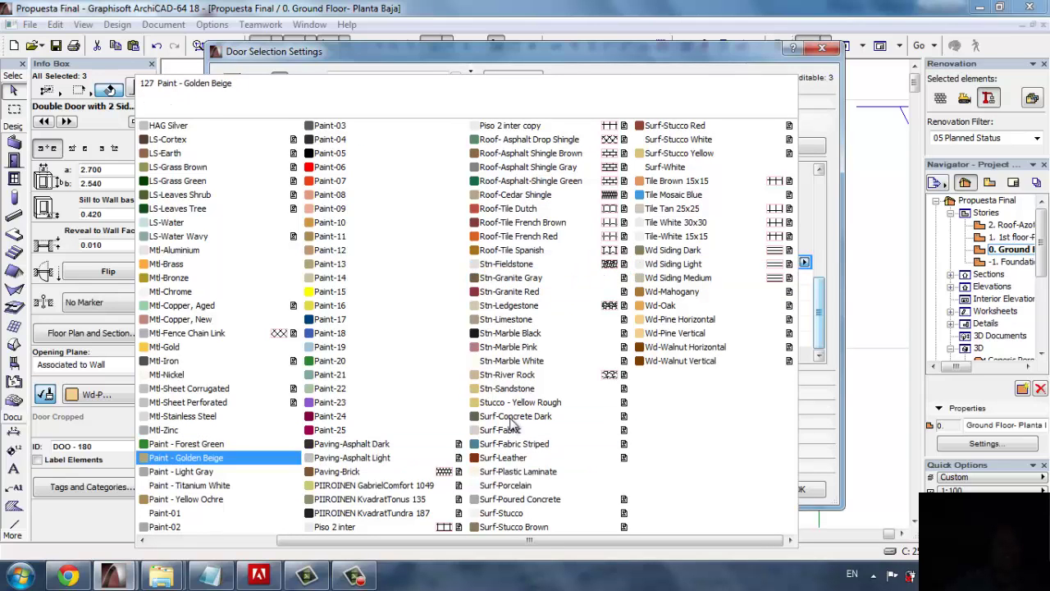
{"action": "key", "text": "Return"}
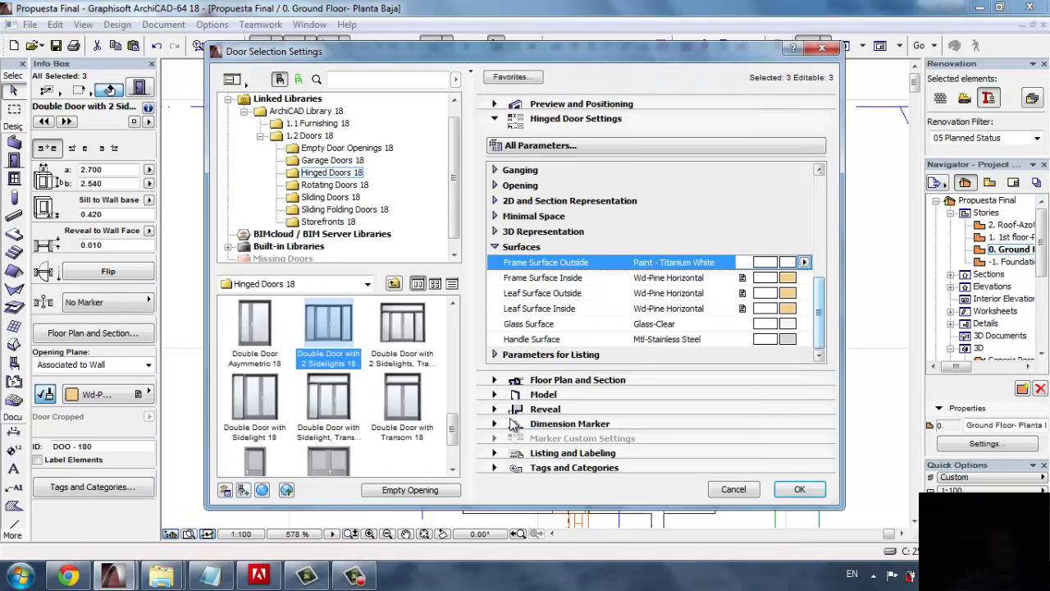
Set the double doors' Frame Surface Inside to Paint - Titanium White.
{"action": "key", "text": "Down"}
{"action": "key", "text": "Return"}
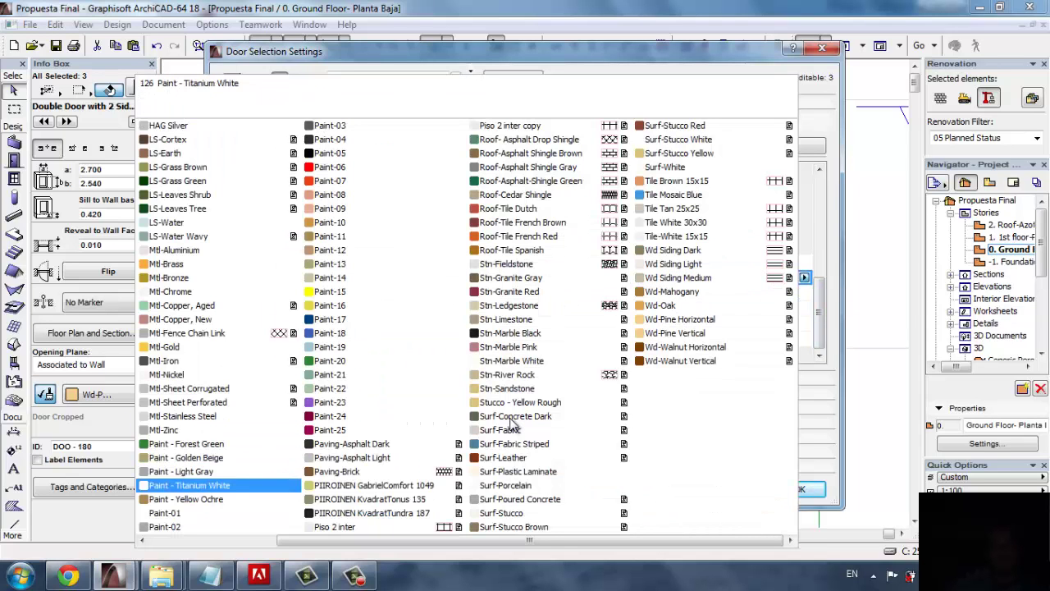
{"action": "left_click", "coordinate": [190, 484]}
Set the double doors' Leaf Surface Outside to Paint - Titanium White.
{"action": "left_click", "coordinate": [759, 292]}
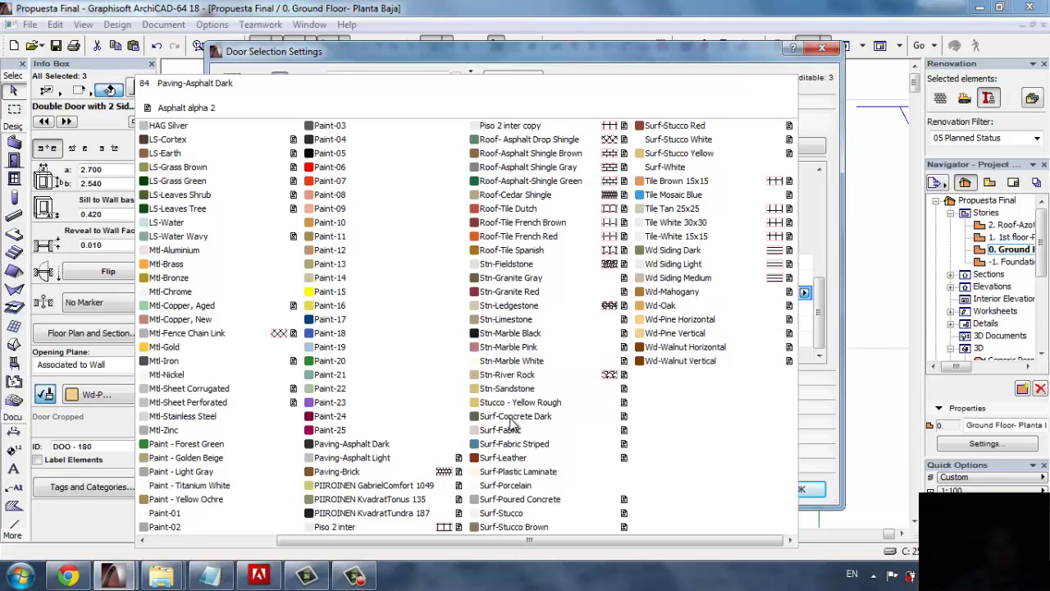
{"action": "key", "text": "Left"}
{"action": "key", "text": "Down"}
{"action": "key", "text": "Down"}
{"action": "key", "text": "Down"}
{"action": "key", "text": "Return"}
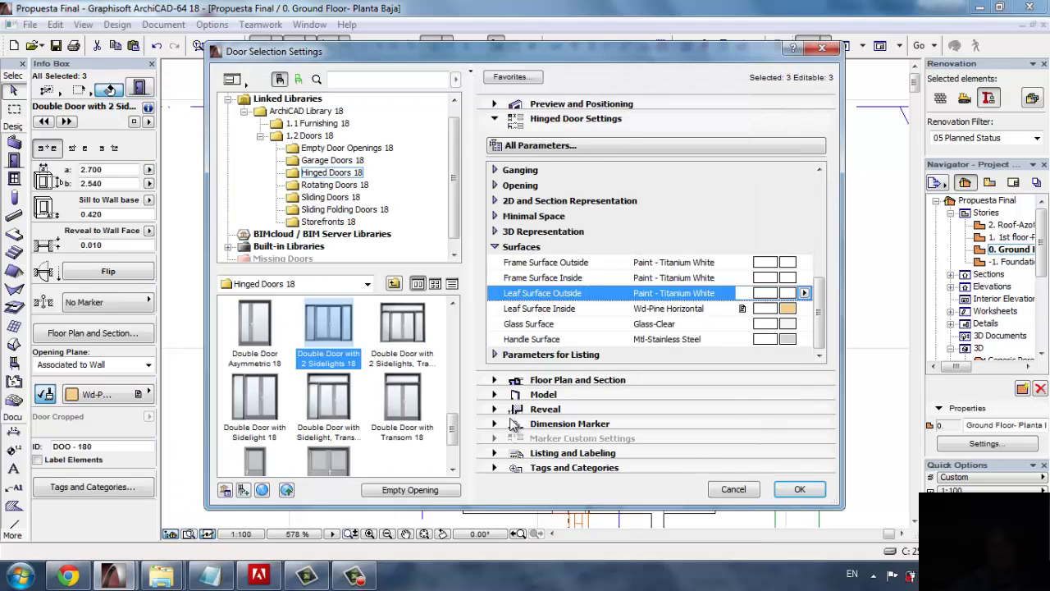
Set the double doors' Leaf Surface Inside to Paint - Titanium White.
{"action": "left_click", "coordinate": [759, 308]}
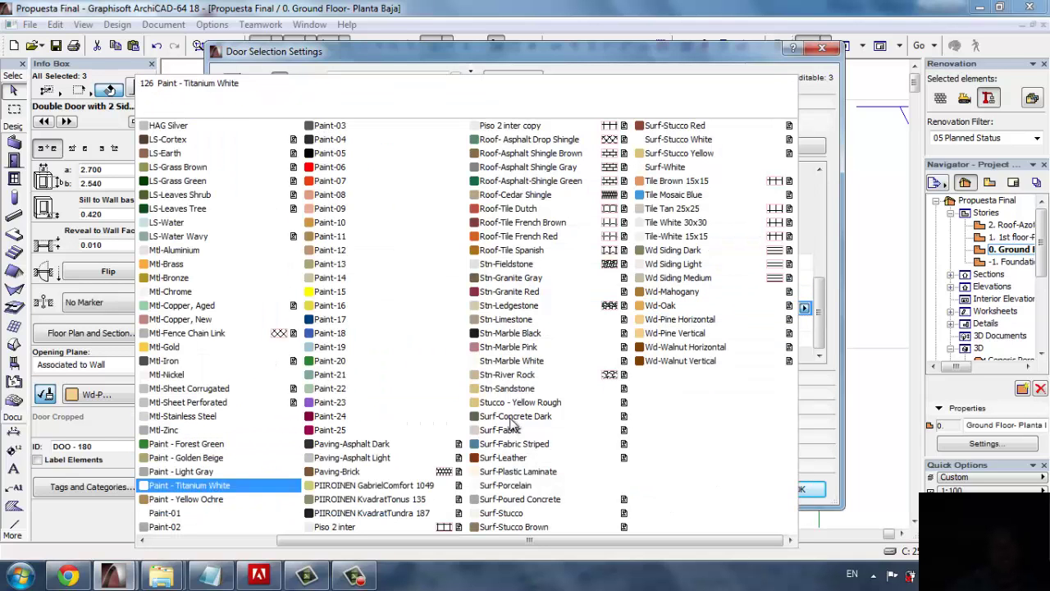
{"action": "key", "text": "Up"}
{"action": "key", "text": "Down"}
{"action": "key", "text": "Up"}
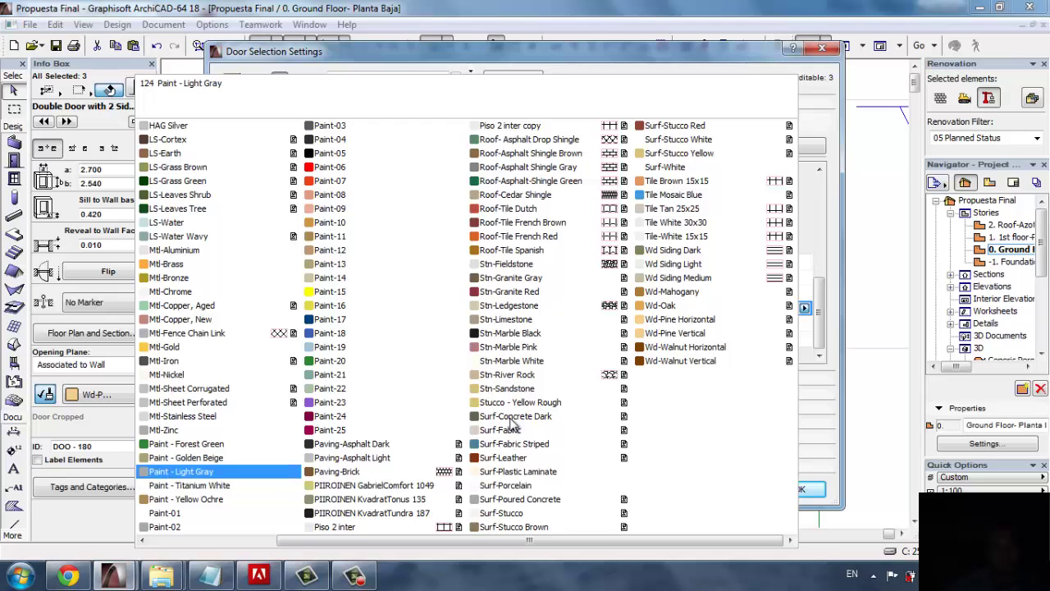
{"action": "key", "text": "Down"}
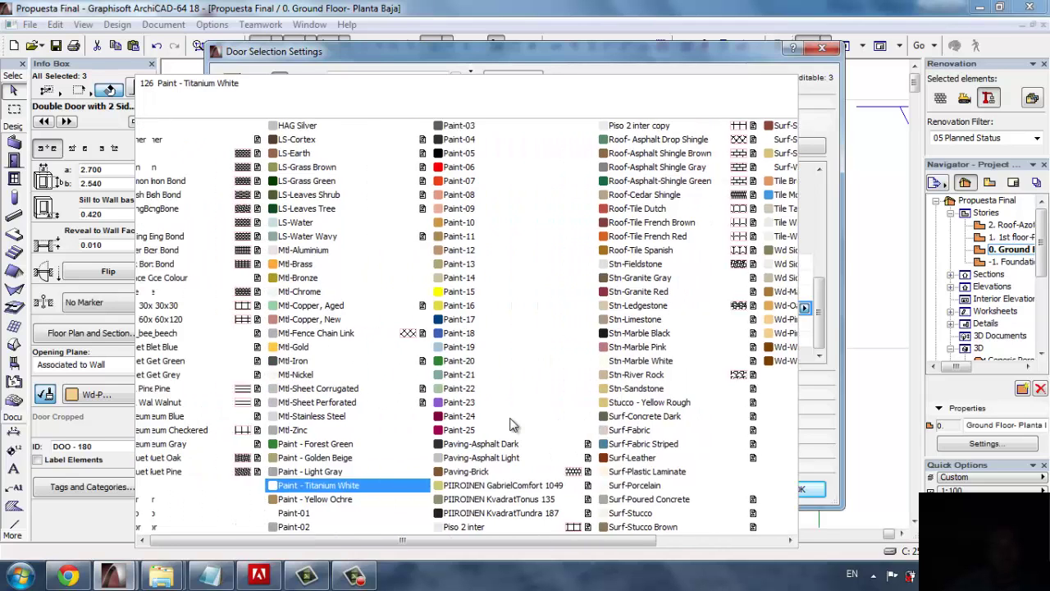
{"action": "key", "text": "Up"}
{"action": "key", "text": "Down"}
{"action": "key", "text": "Return"}
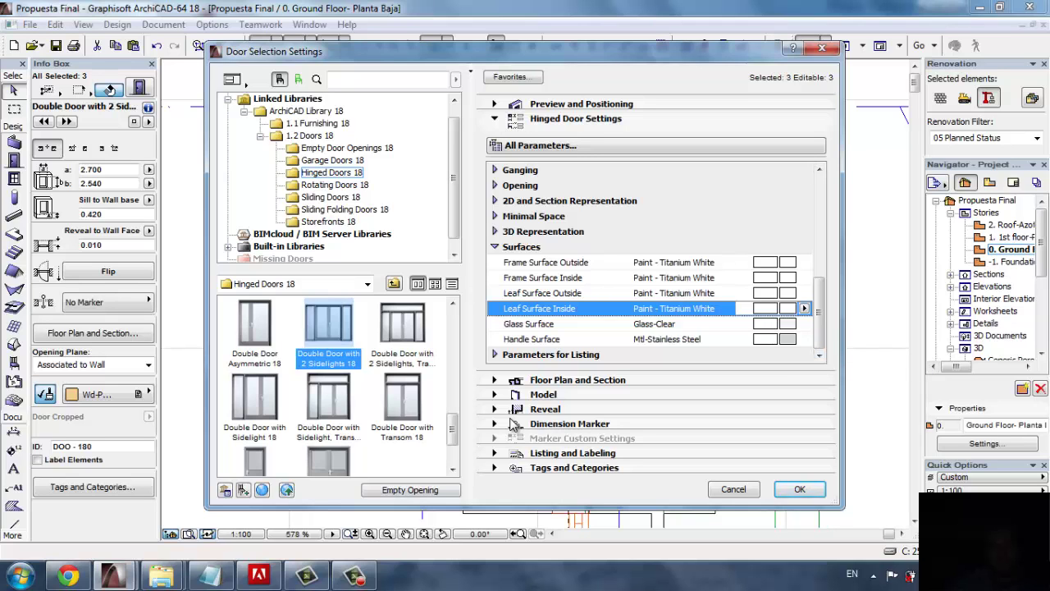
Set the double doors' Handle Surface to Paint - Titanium White, leaving the Glass Surface as it is.
{"action": "key", "text": "Down"}
{"action": "key", "text": "Down"}
{"action": "key", "text": "space"}
{"action": "key", "text": "Left"}
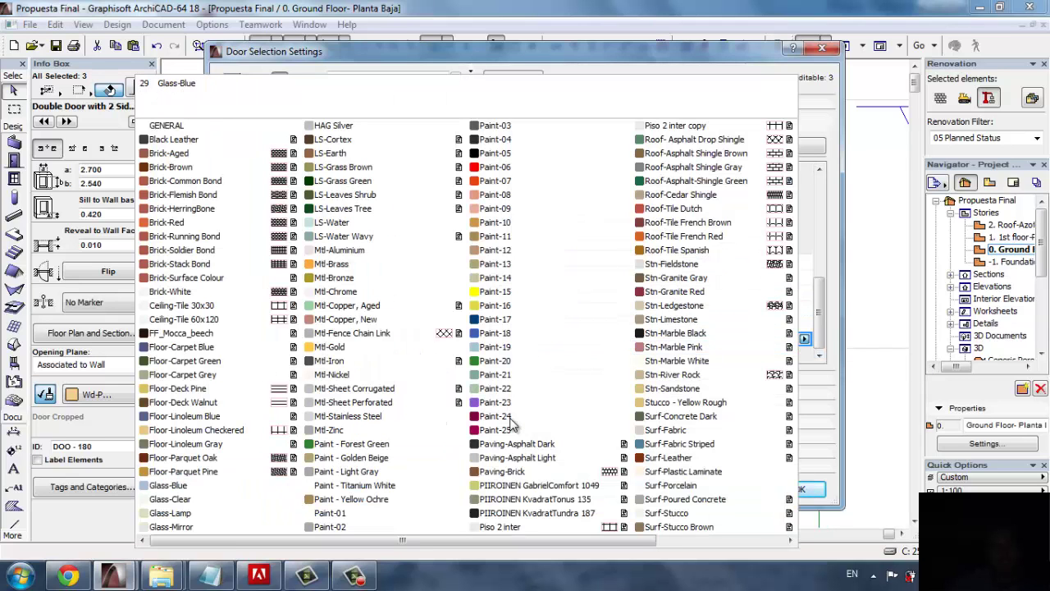
{"action": "key", "text": "Down"}
{"action": "key", "text": "Up"}
{"action": "key", "text": "Right"}
{"action": "key", "text": "Return"}
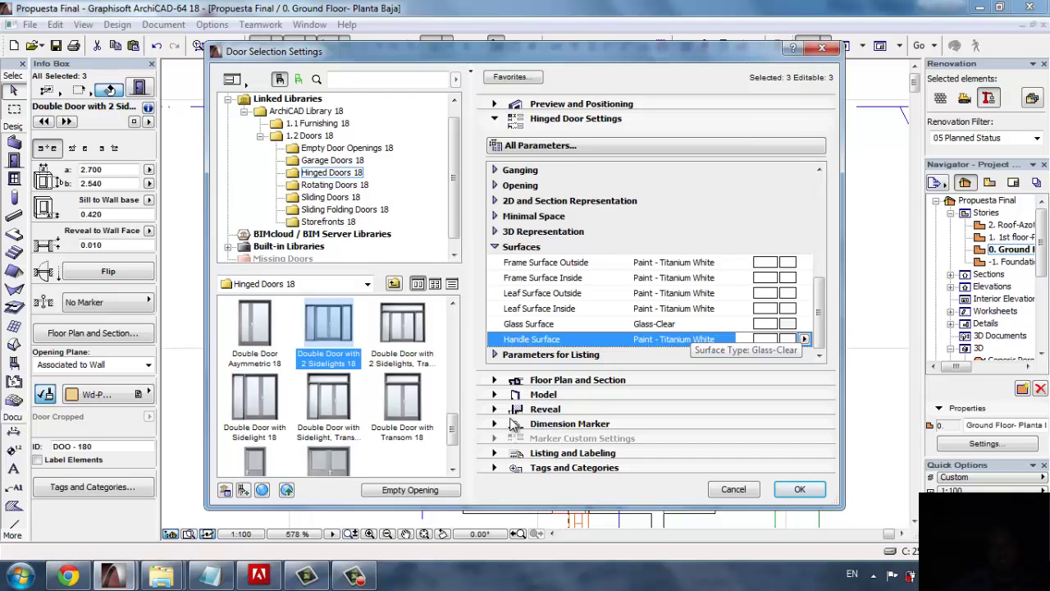
Apply the surface settings to the three double doors and show the model in 3D.
{"action": "key", "text": "Return"}
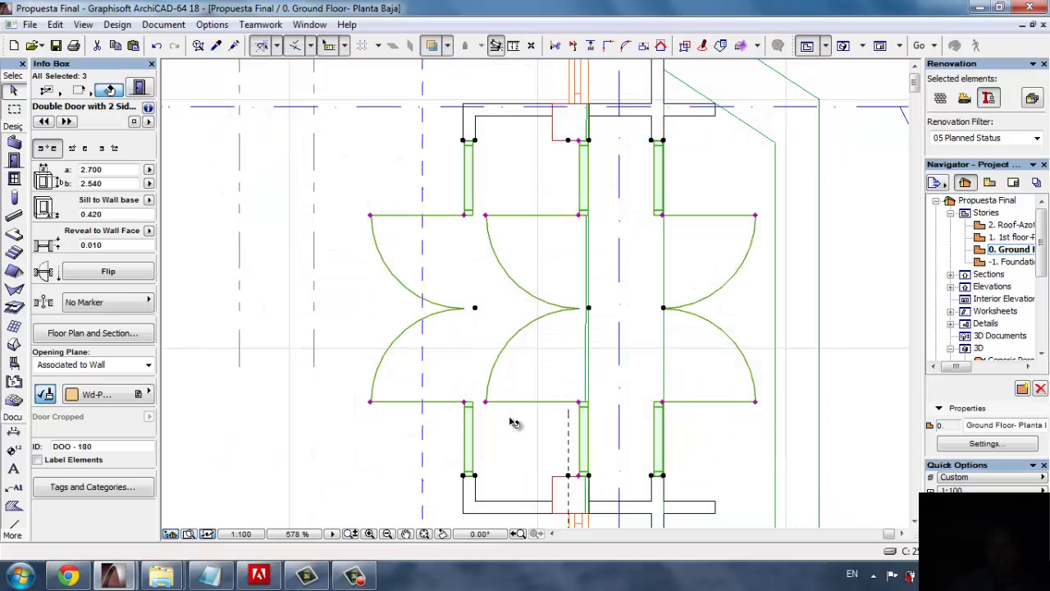
{"action": "key", "text": "Escape"}
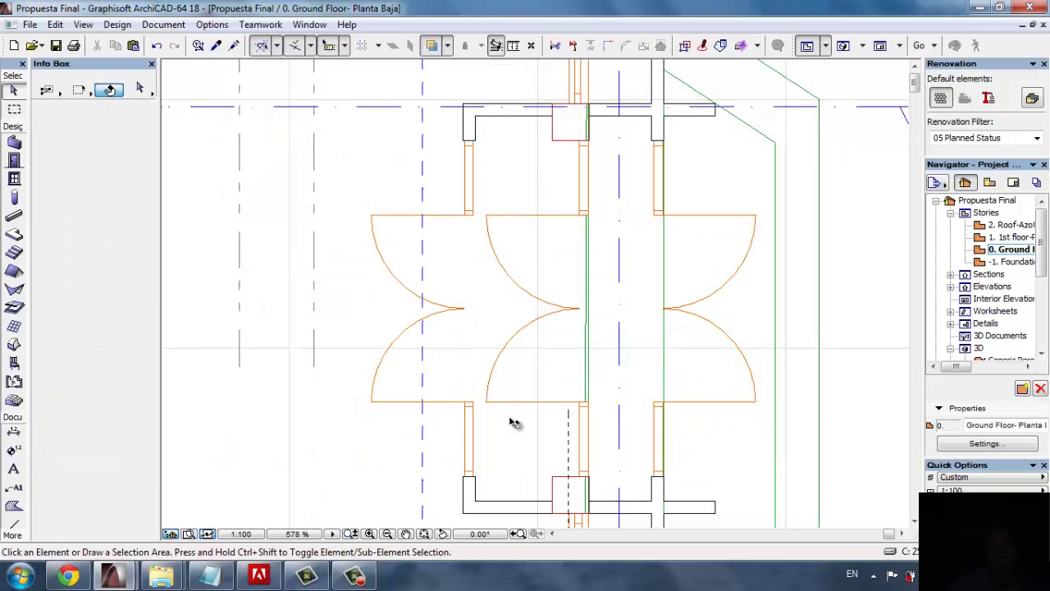
{"action": "key", "text": "F3"}
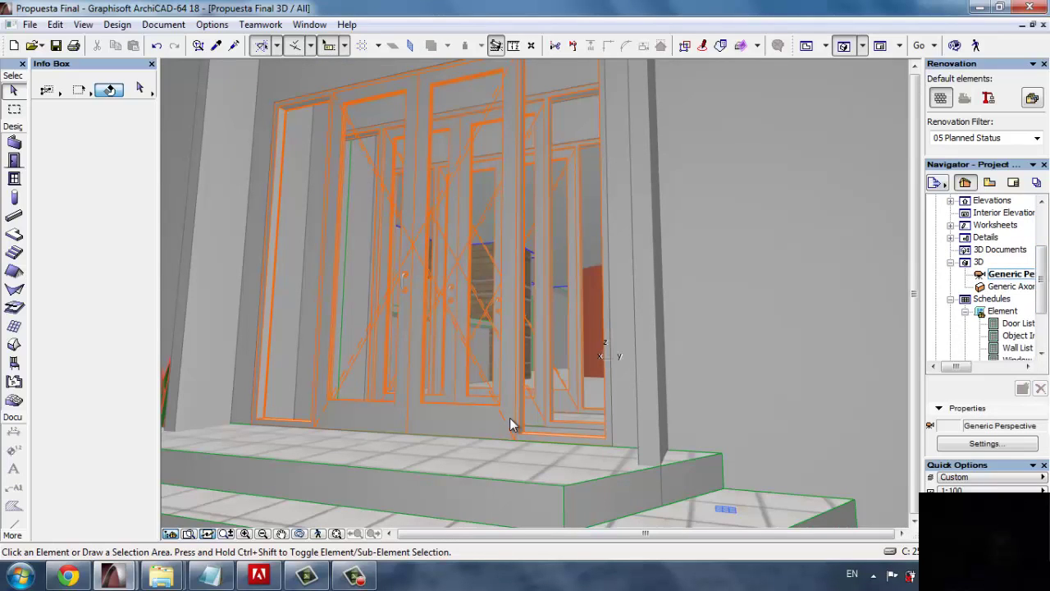
Fly through the 3D model around the entrance doors and the nearby wood-framed window to examine their surfaces.
{"action": "key", "text": "shift+3"}
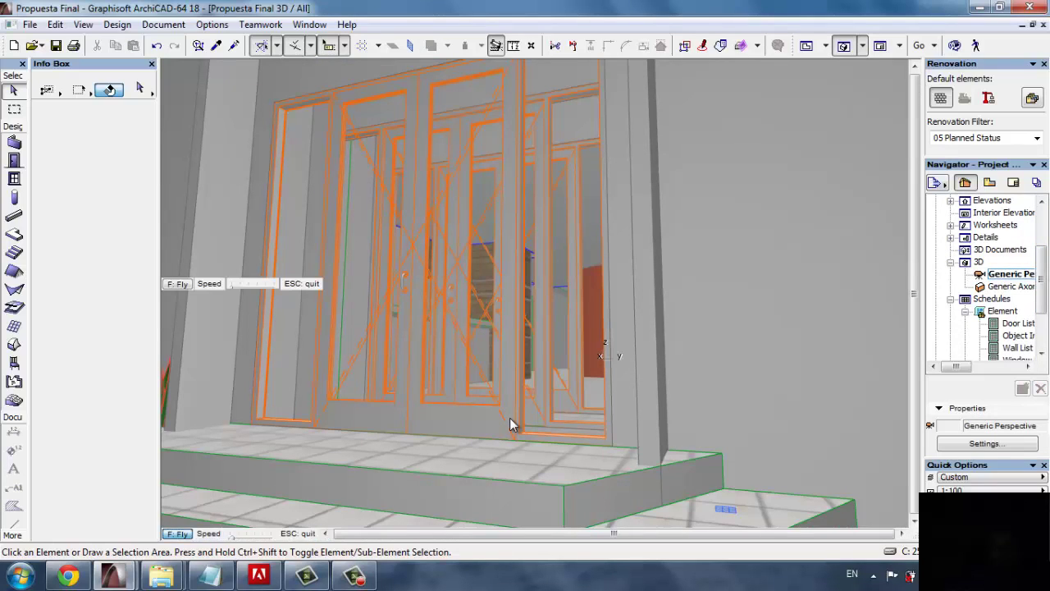
{"action": "key", "text": "Up"}
{"action": "key", "text": "Left"}
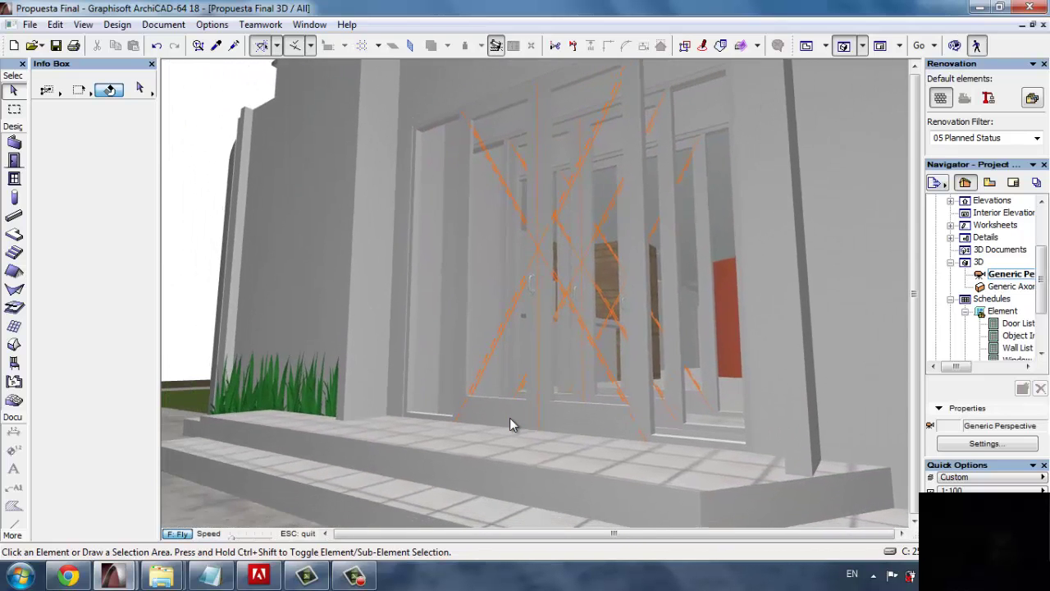
{"action": "key", "text": "Right"}
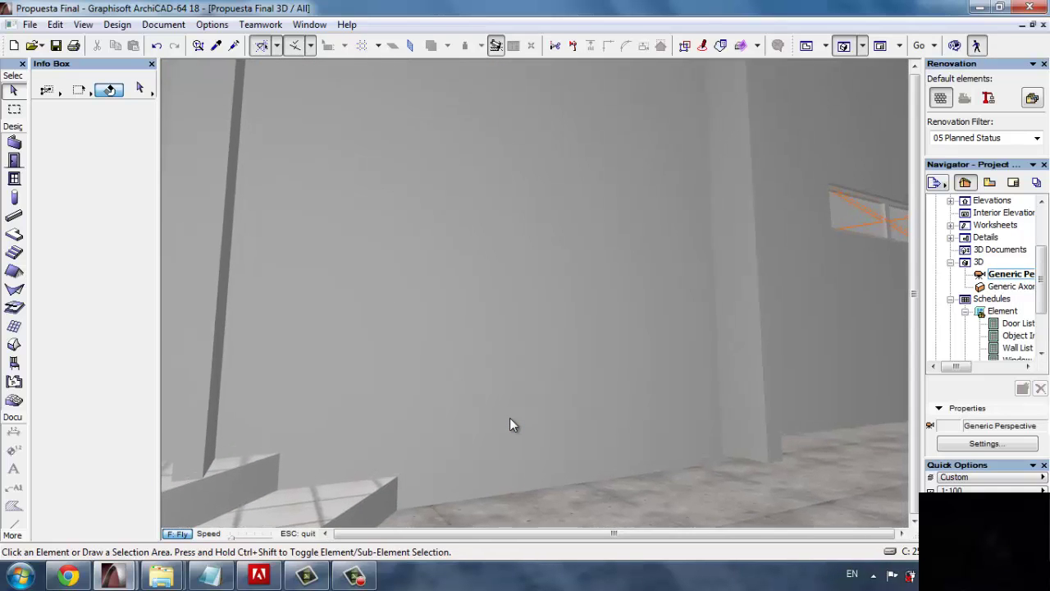
{"action": "key", "text": "Left"}
{"action": "key", "text": "Up"}
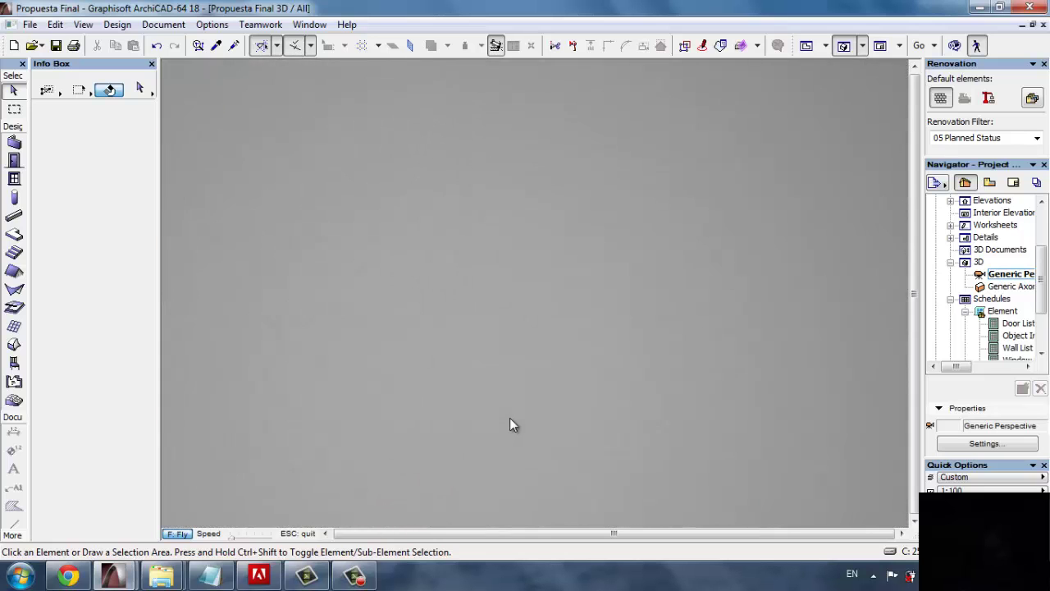
{"action": "key", "text": "Down"}
{"action": "key", "text": "Left"}
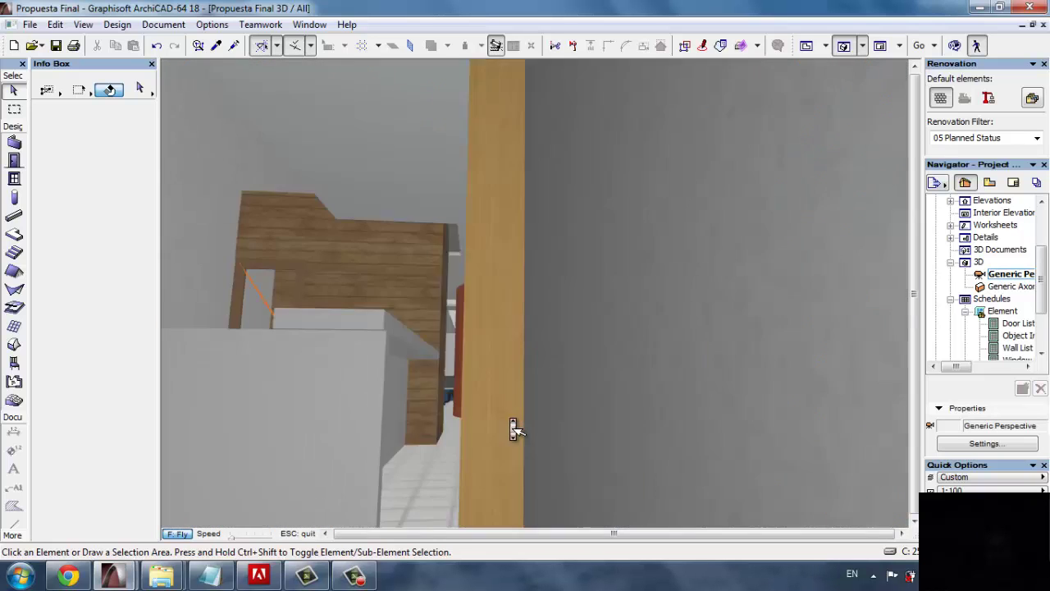
{"action": "key", "text": "Right"}
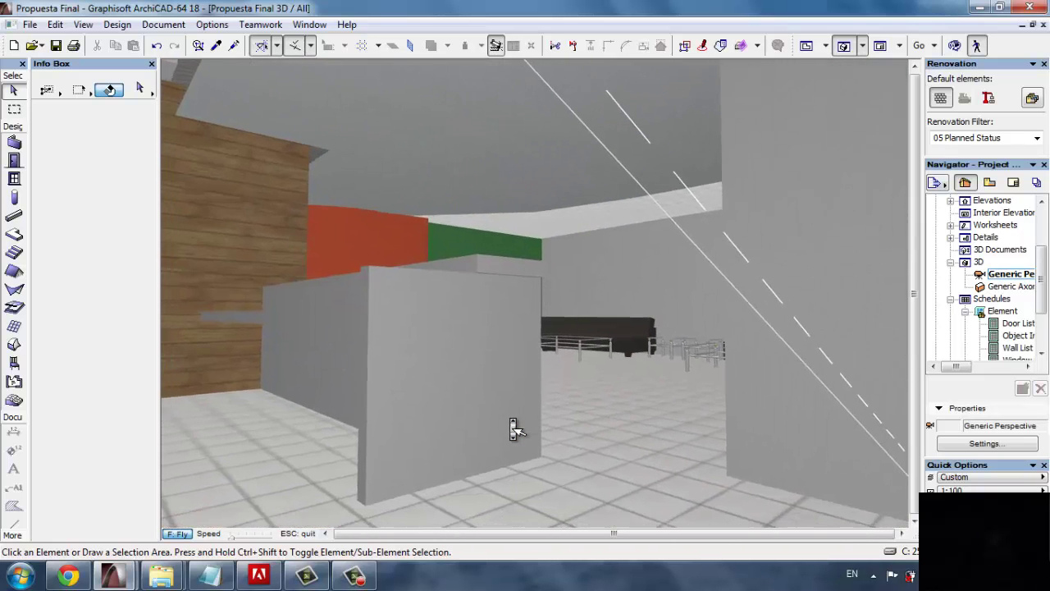
{"action": "key", "text": "Up"}
{"action": "key", "text": "Left"}
{"action": "key", "text": "Right"}
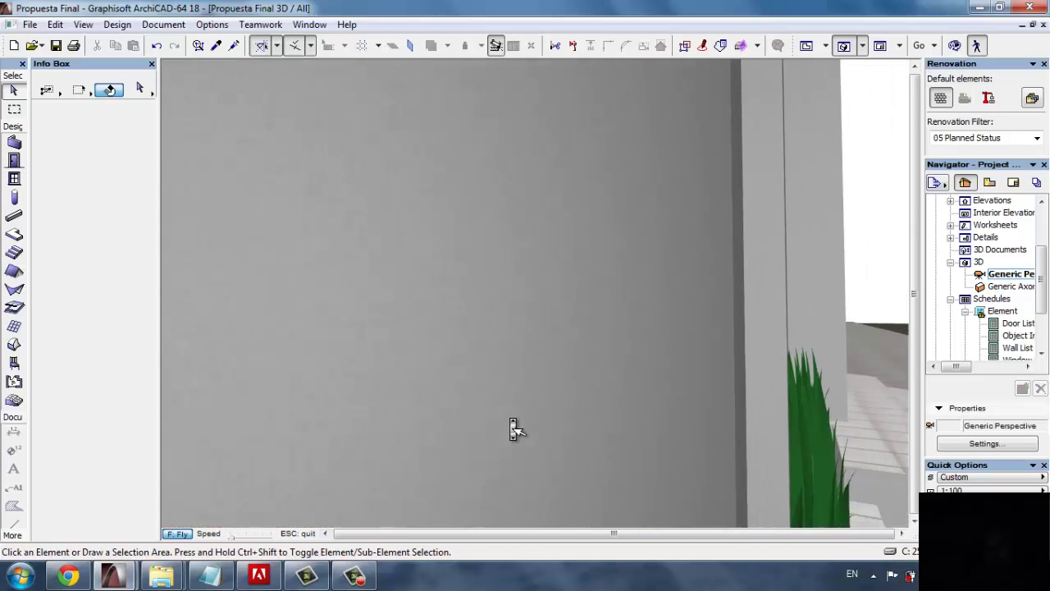
{"action": "key", "text": "Left"}
{"action": "key", "text": "Left"}
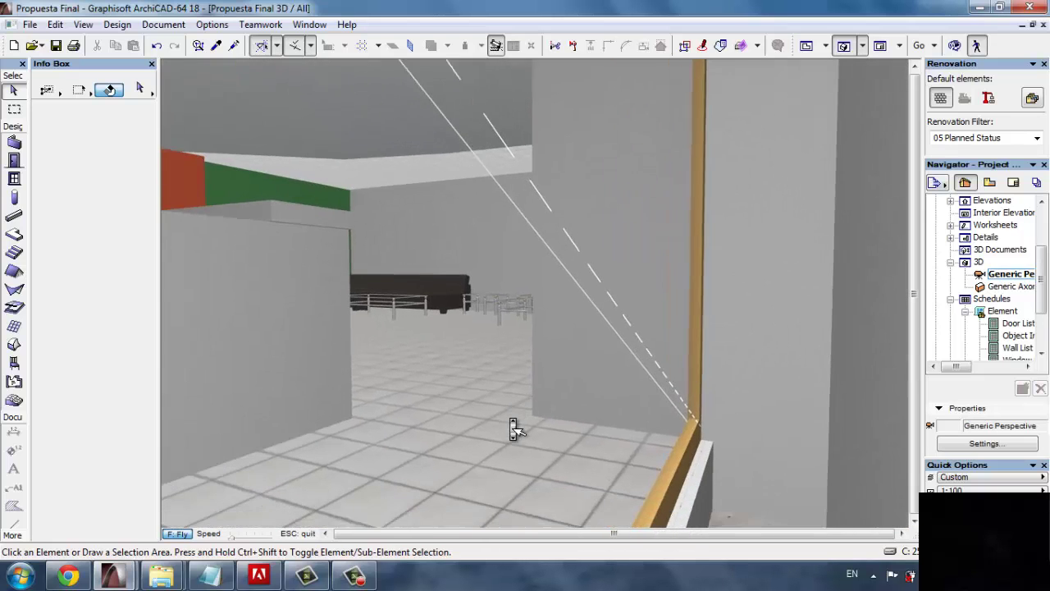
{"action": "key", "text": "Escape"}
Open the selection settings of the large wood-framed window overlooking the tiled interior.
{"action": "key", "text": "ctrl+a"}
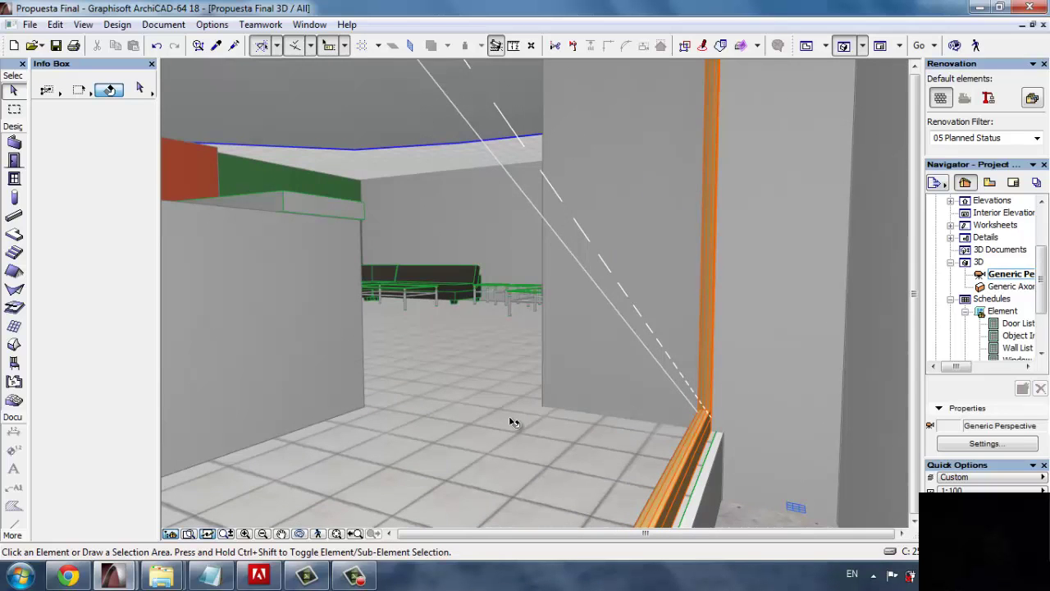
{"action": "left_click", "coordinate": [510, 422]}
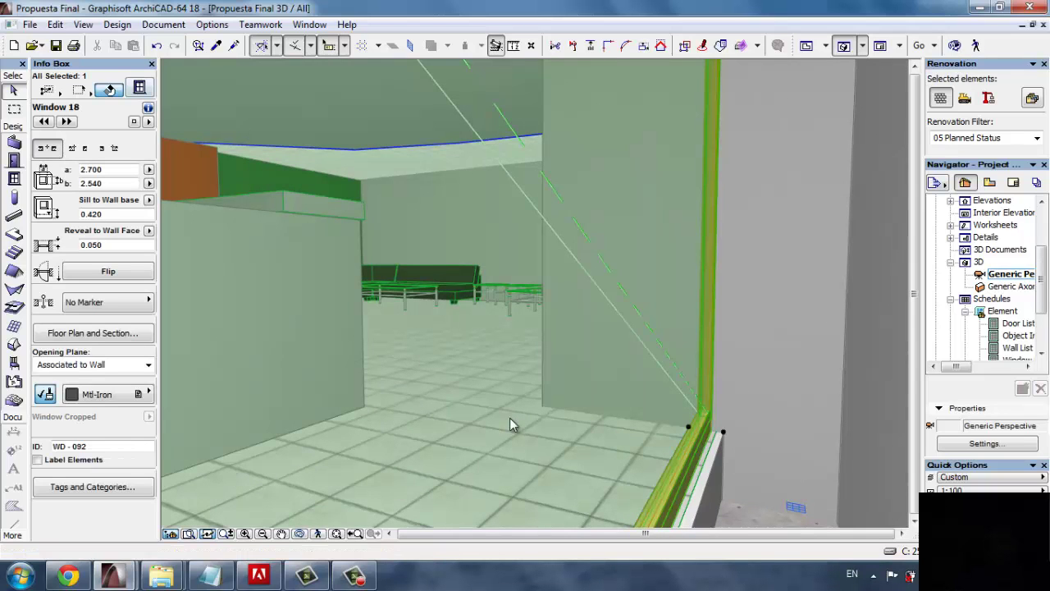
{"action": "double_click", "coordinate": [509, 424]}
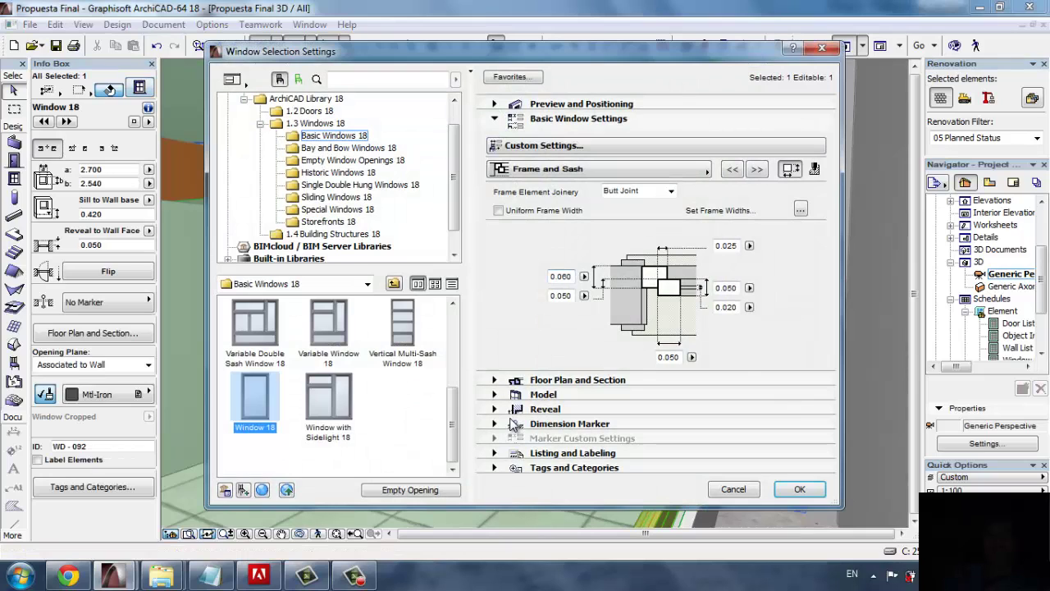
Examine the window's custom settings pages, including sash options, opening lines, casings and custom corner, for surface options.
{"action": "left_click", "coordinate": [757, 169]}
{"action": "left_click", "coordinate": [757, 169]}
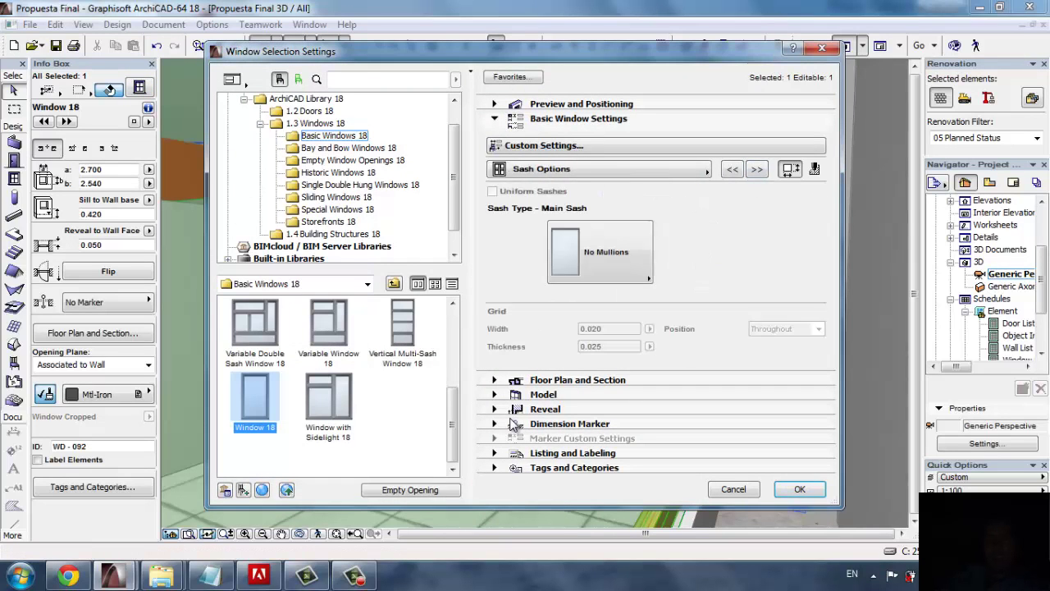
{"action": "left_click", "coordinate": [756, 169]}
{"action": "key", "text": "space"}
{"action": "key", "text": "space"}
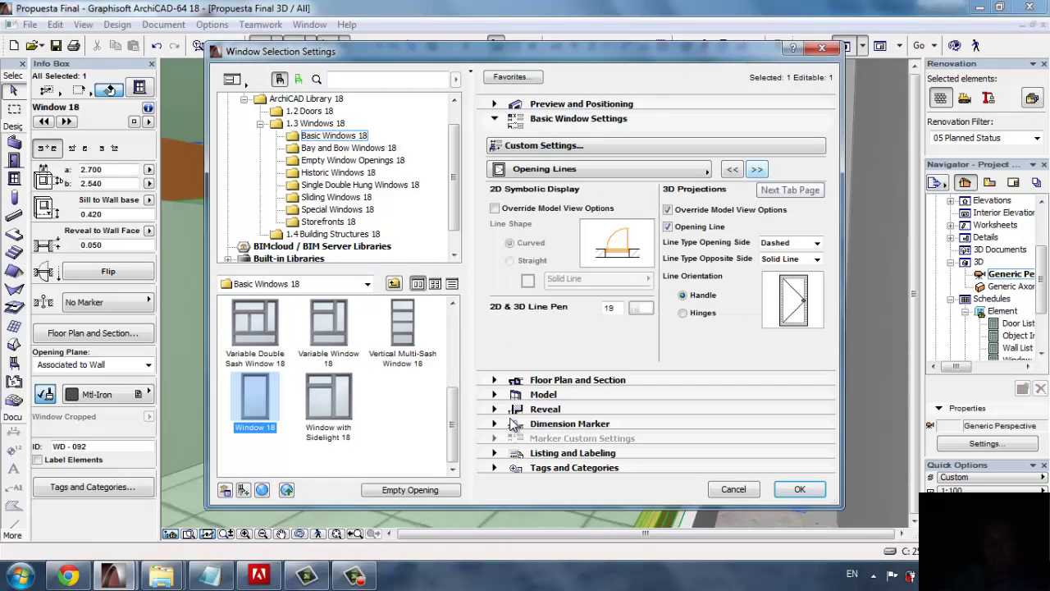
{"action": "key", "text": "space"}
{"action": "key", "text": "space"}
{"action": "key", "text": "space"}
{"action": "key", "text": "space"}
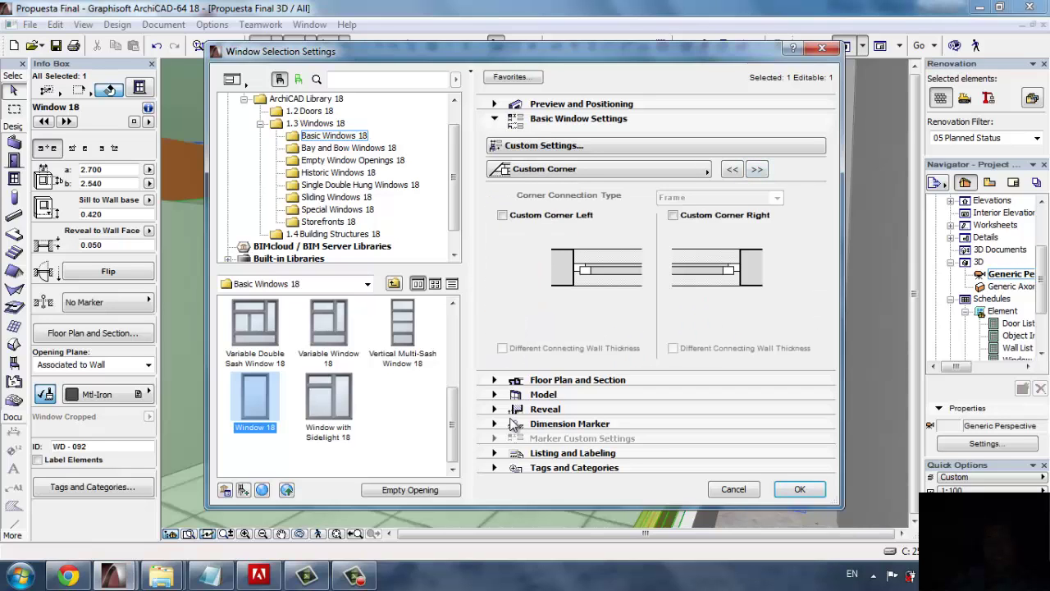
{"action": "key", "text": "space"}
{"action": "key", "text": "shift+Tab"}
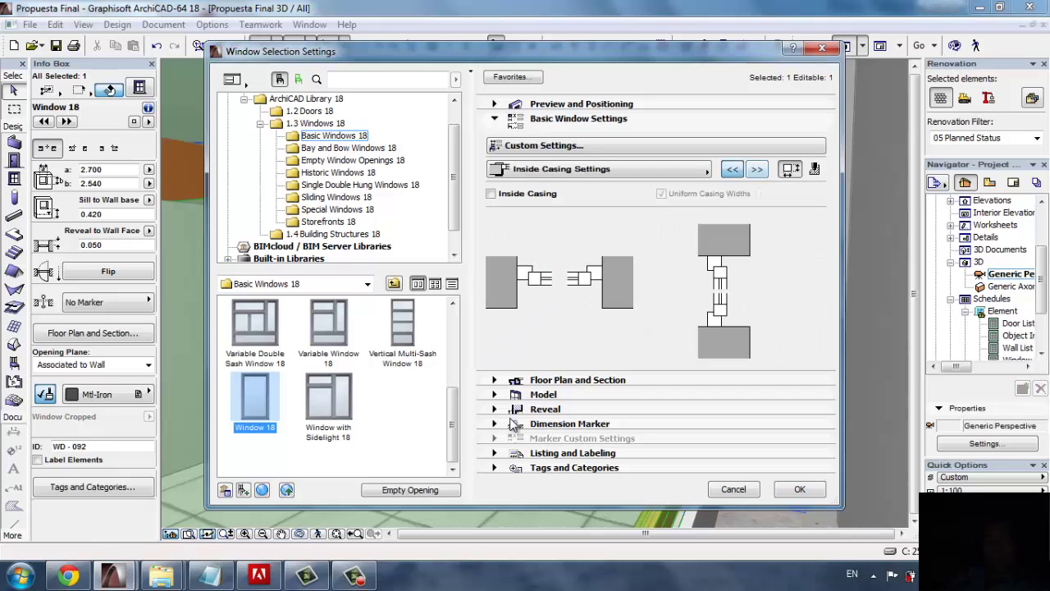
{"action": "key", "text": "space"}
{"action": "key", "text": "space"}
{"action": "key", "text": "space"}
{"action": "key", "text": "space"}
{"action": "key", "text": "space"}
{"action": "key", "text": "space"}
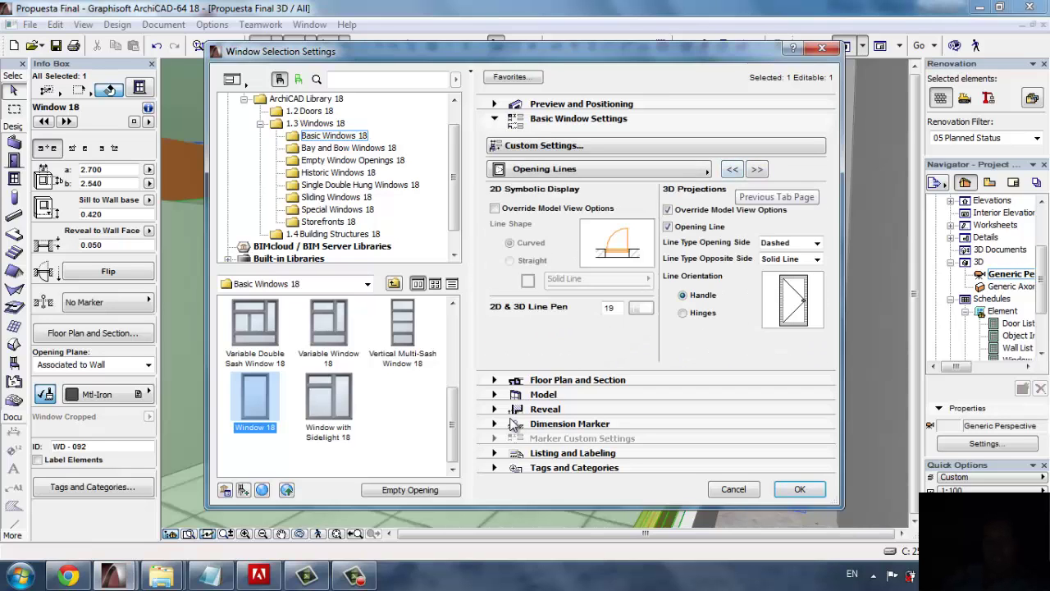
{"action": "key", "text": "Tab"}
{"action": "key", "text": "space"}
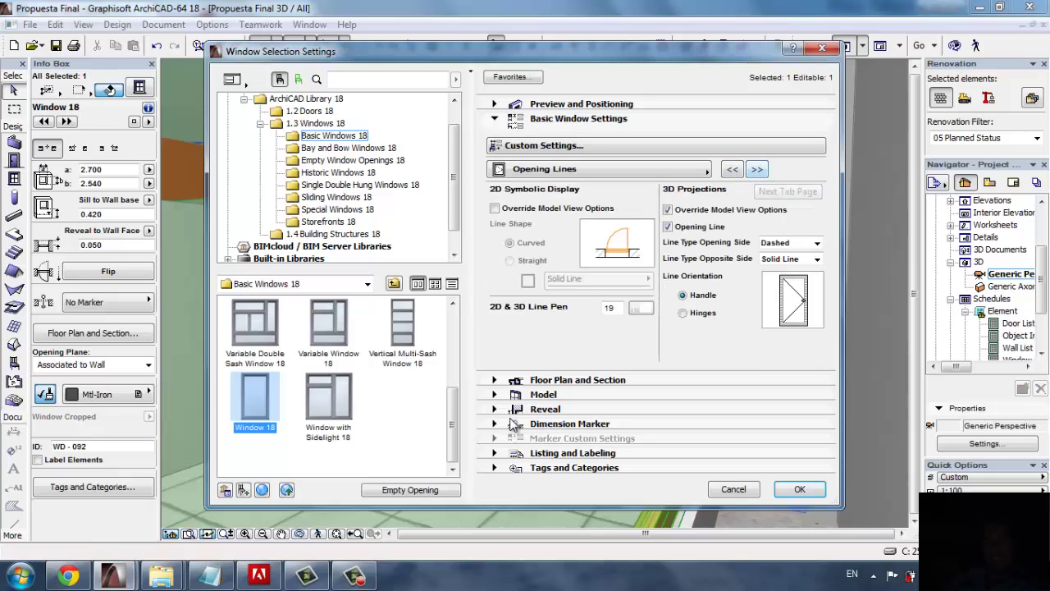
{"action": "key", "text": "shift+Tab"}
{"action": "key", "text": "space"}
{"action": "key", "text": "space"}
{"action": "key", "text": "space"}
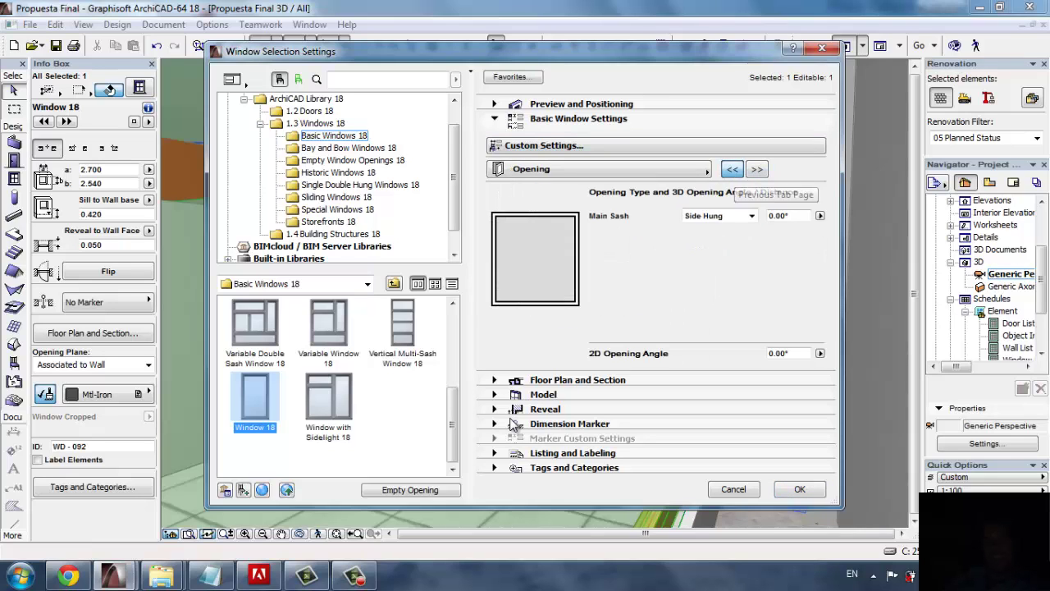
{"action": "key", "text": "space"}
{"action": "key", "text": "space"}
{"action": "key", "text": "space"}
{"action": "key", "text": "space"}
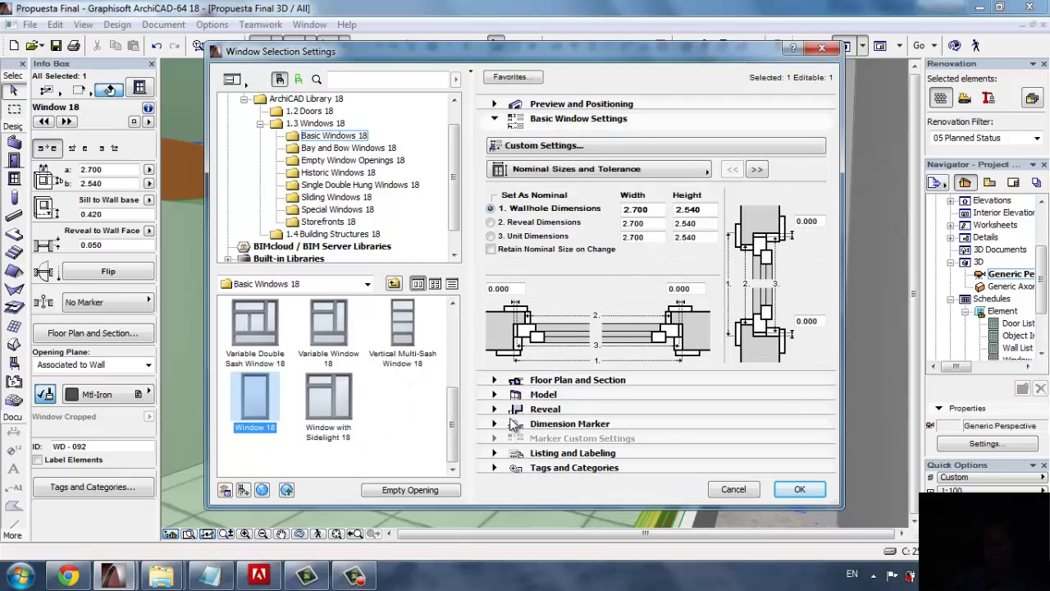
Show all parameters of the window and set its Frame Surface Outside to Paint - Titanium White.
{"action": "left_click", "coordinate": [656, 145]}
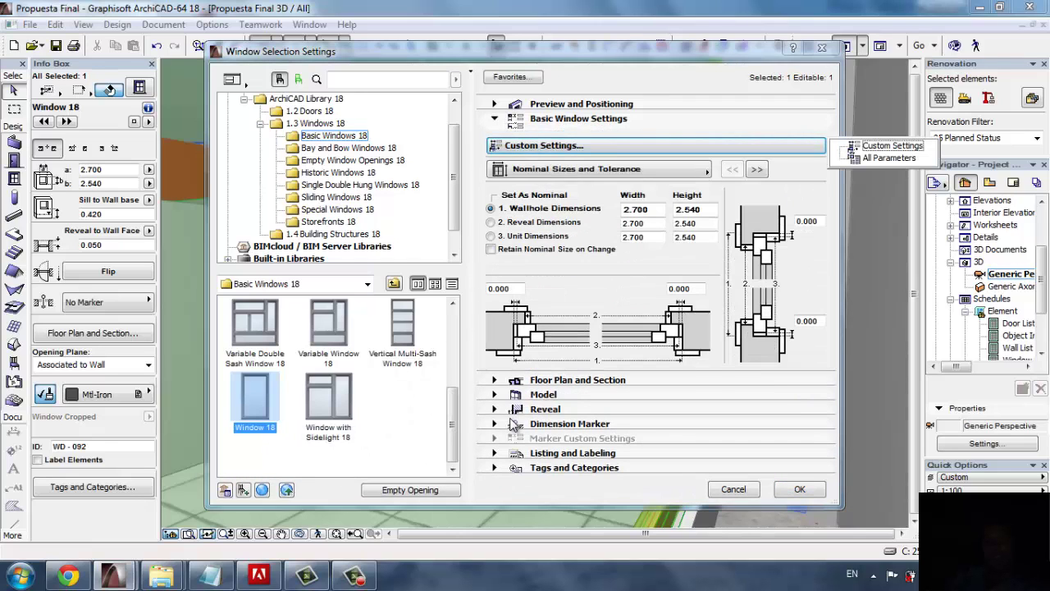
{"action": "left_click", "coordinate": [888, 157]}
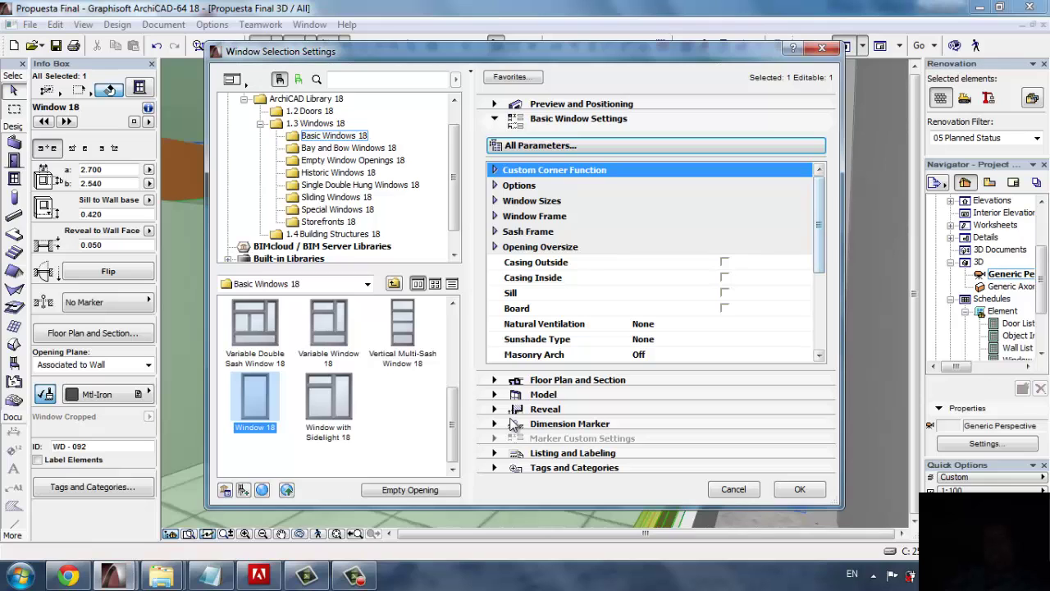
{"action": "left_click_drag", "start_coordinate": [818, 223], "coordinate": [818, 300]}
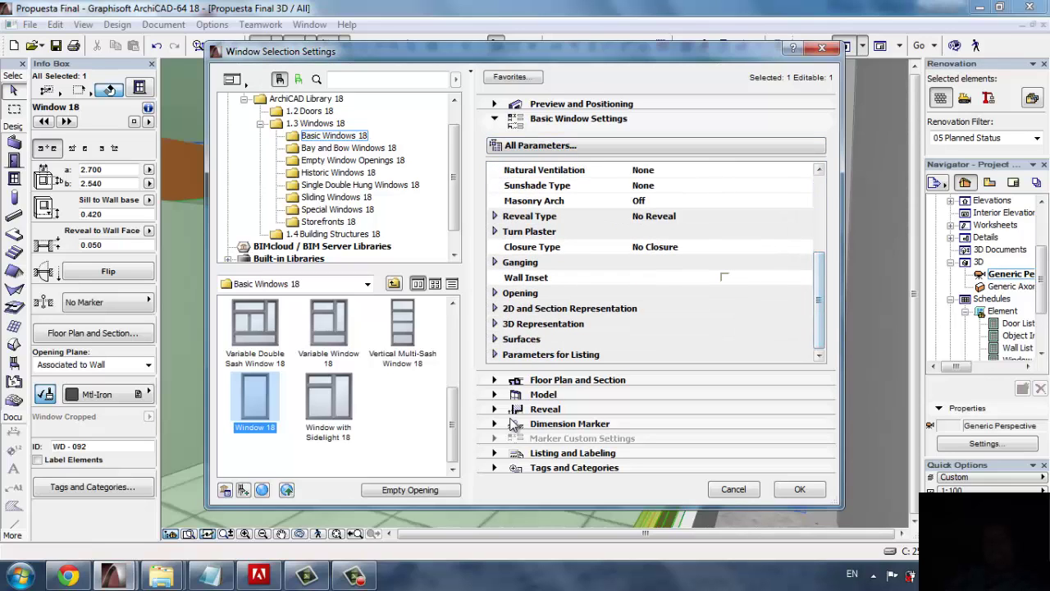
{"action": "left_click", "coordinate": [494, 339]}
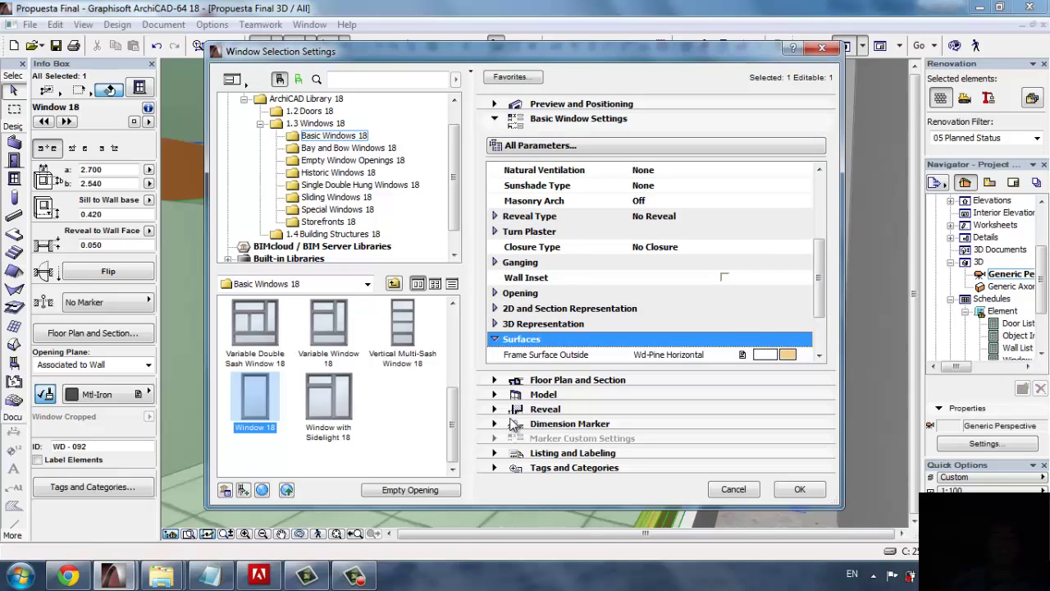
{"action": "scroll", "coordinate": [656, 307], "scroll_direction": "down", "scroll_amount": 3}
{"action": "left_click", "coordinate": [669, 307]}
{"action": "left_click", "coordinate": [803, 308]}
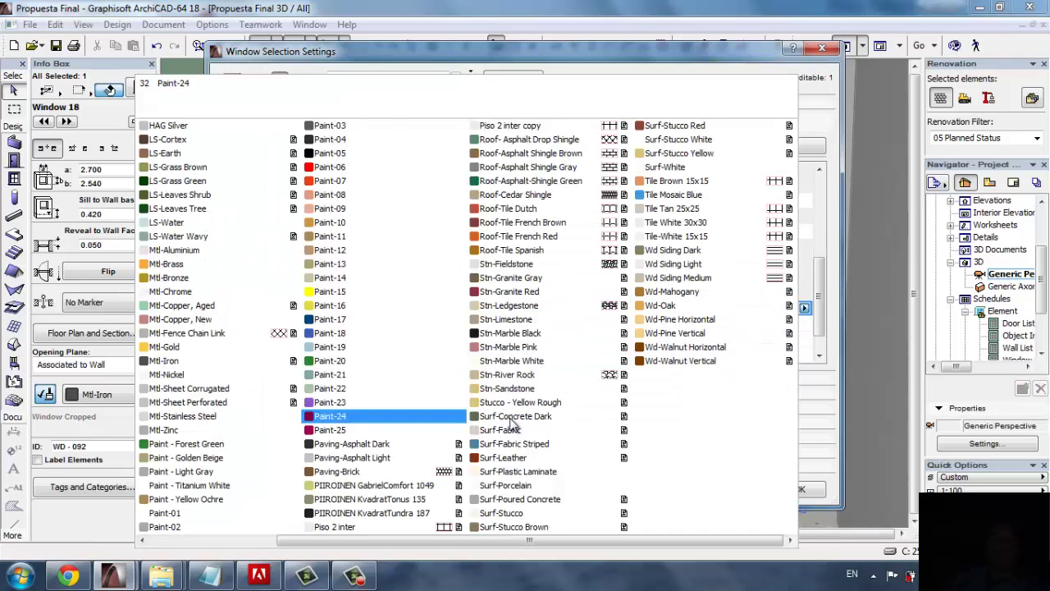
{"action": "scroll", "coordinate": [221, 485], "scroll_direction": "up", "scroll_amount": 1}
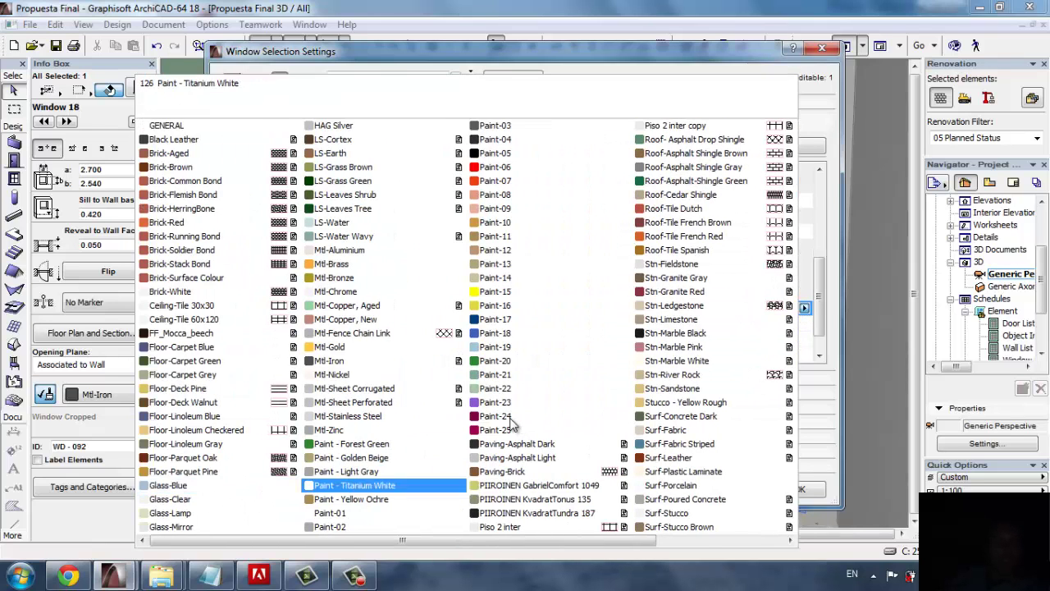
{"action": "key", "text": "Return"}
Set the window's Frame Surface Inside to Paint - Titanium White.
{"action": "left_click", "coordinate": [668, 323]}
{"action": "left_click", "coordinate": [804, 323]}
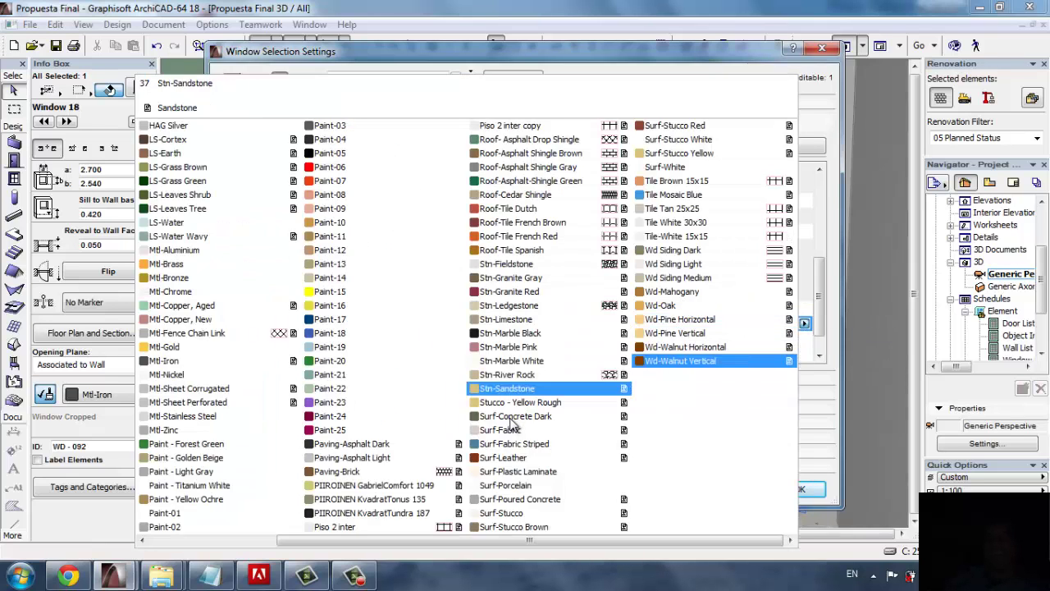
{"action": "key", "text": "Up"}
{"action": "key", "text": "Return"}
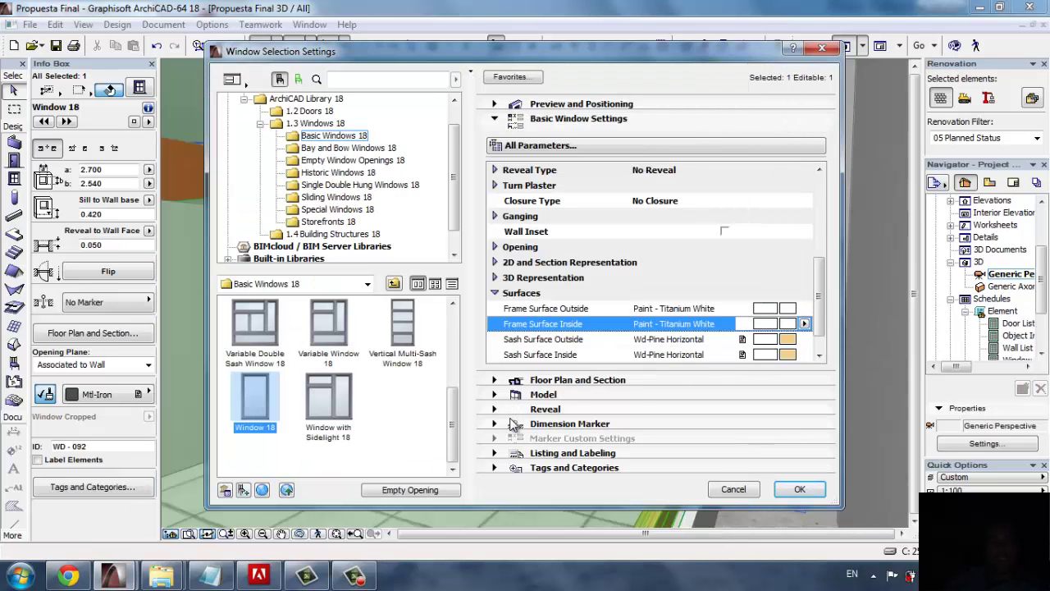
Set the window's Sash Surface Outside to Paint - Titanium White.
{"action": "key", "text": "Down"}
{"action": "key", "text": "Return"}
{"action": "key", "text": "Up"}
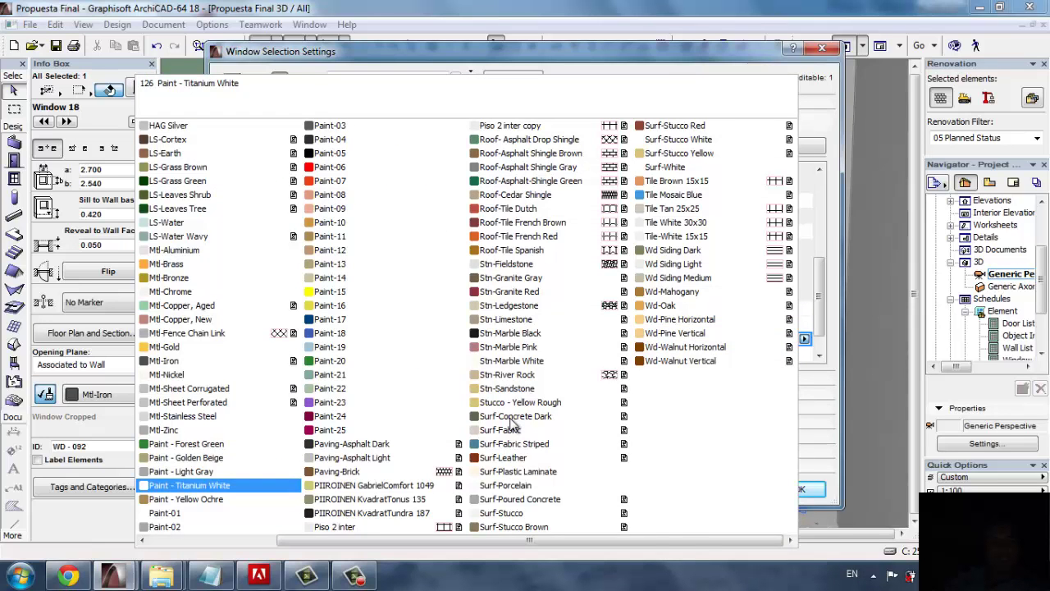
{"action": "key", "text": "Return"}
Set the window's Sash Surface Inside to Paint - Titanium White and apply the window settings.
{"action": "key", "text": "Down"}
{"action": "key", "text": "Return"}
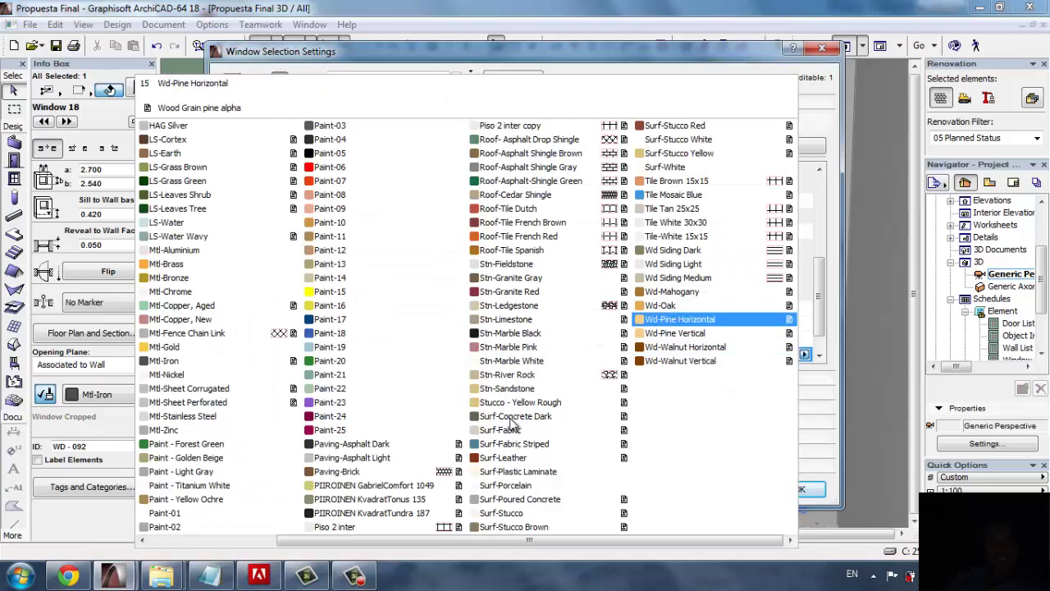
{"action": "key", "text": "Up"}
{"action": "key", "text": "Return"}
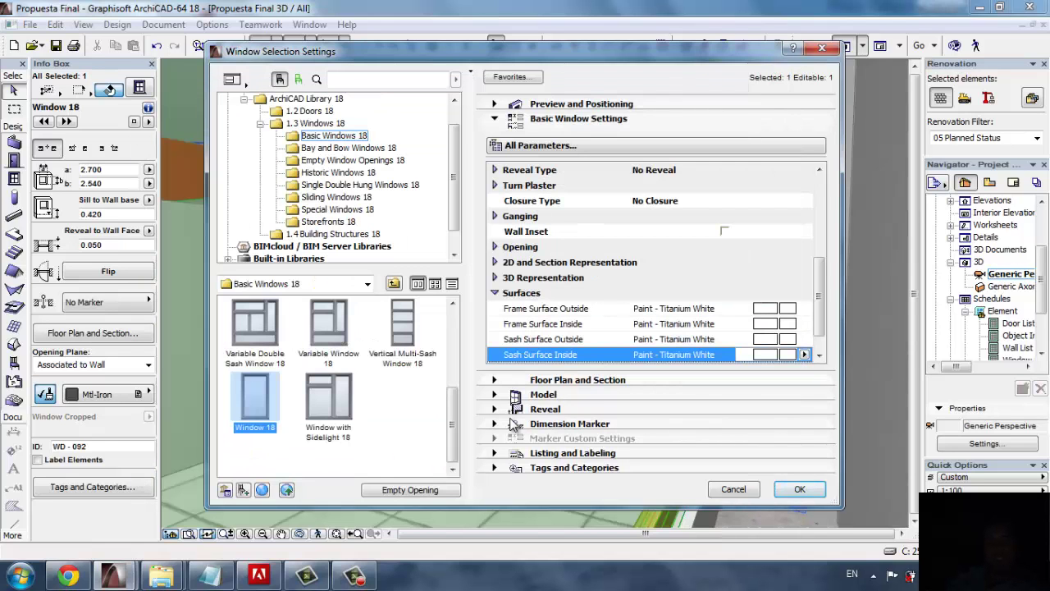
{"action": "scroll", "coordinate": [510, 423], "scroll_direction": "down", "scroll_amount": 2}
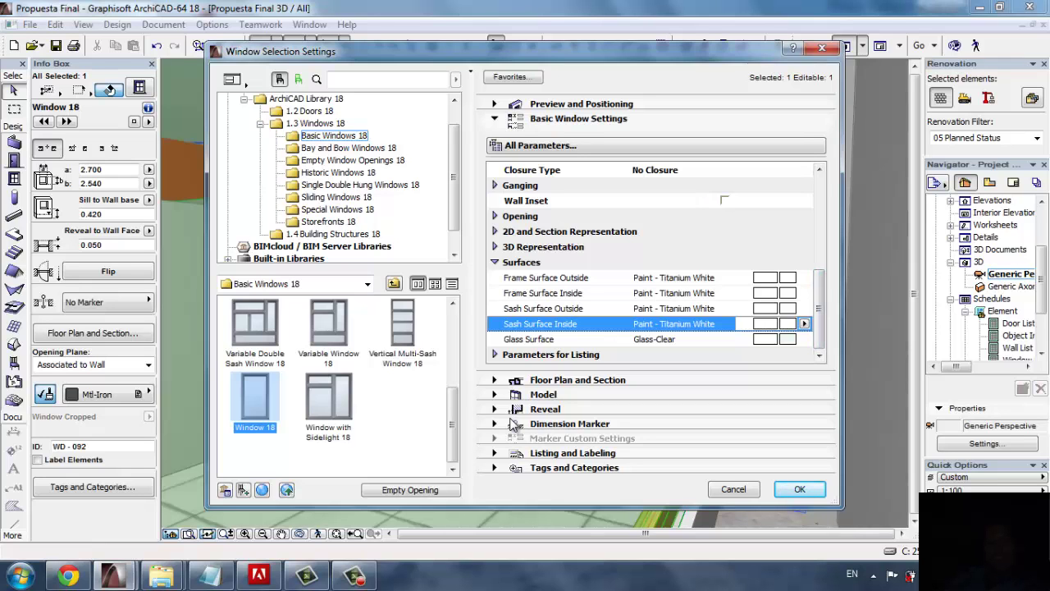
{"action": "key", "text": "Return"}
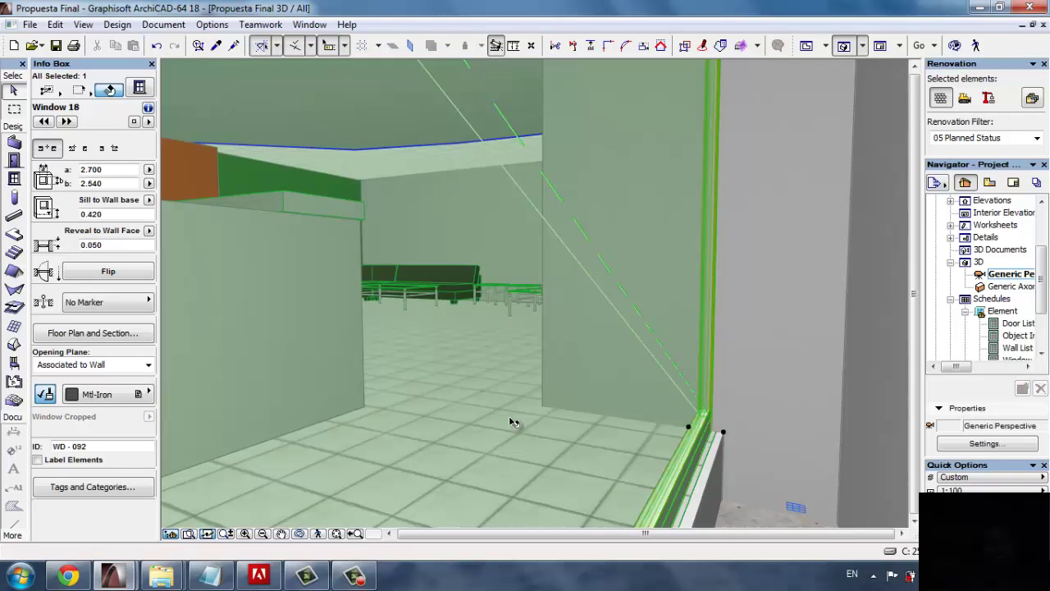
Deselect the window and walk through the lobby interior to examine the entrance double doors and side windows from inside.
{"action": "key", "text": "Escape"}
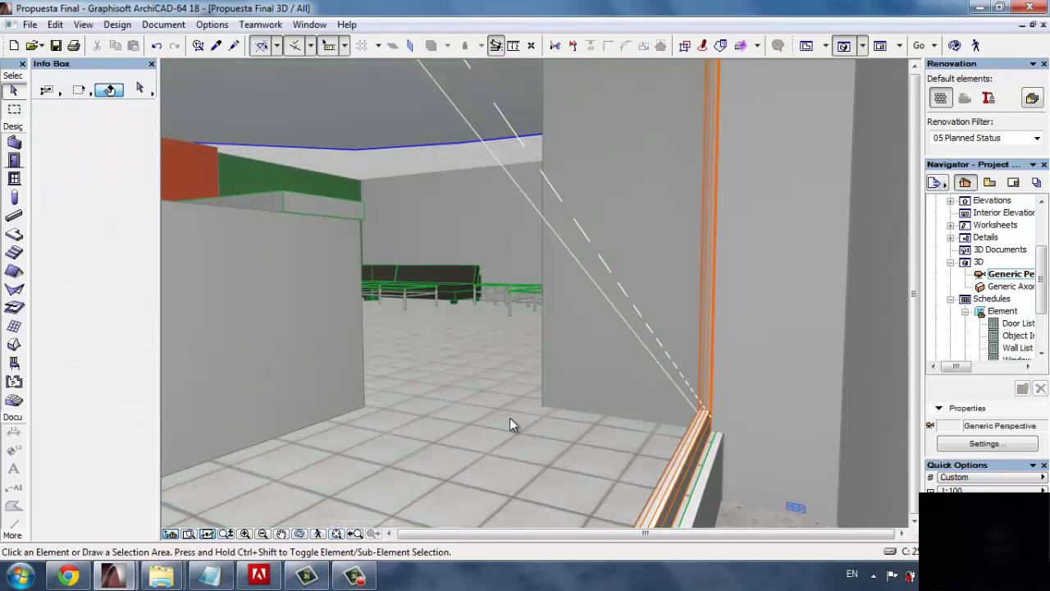
{"action": "key", "text": "shift+f"}
{"action": "key", "text": "Right"}
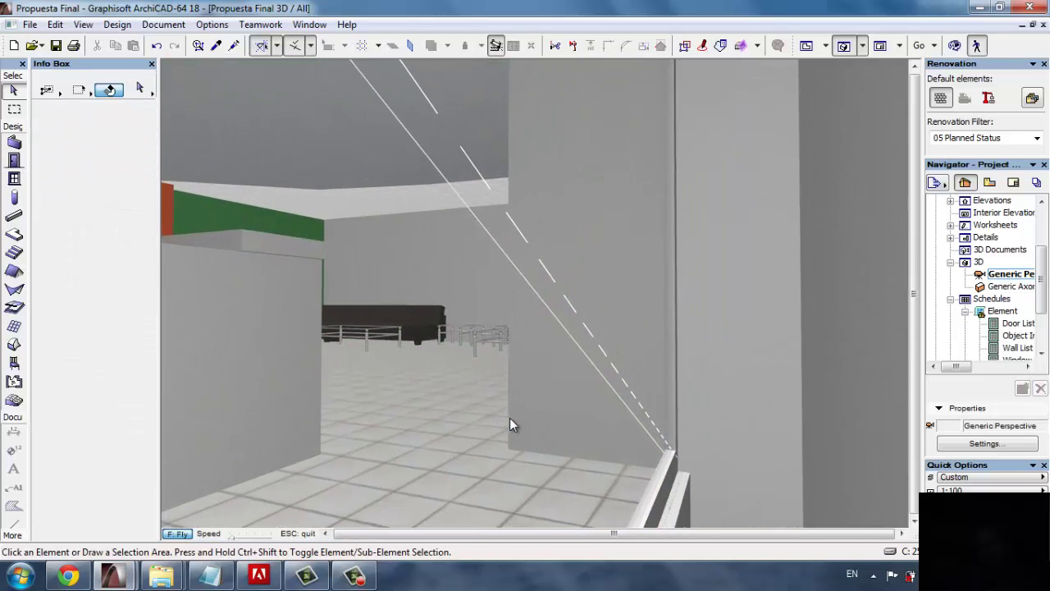
{"action": "key", "text": "Up"}
{"action": "key", "text": "Up"}
{"action": "key", "text": "Left"}
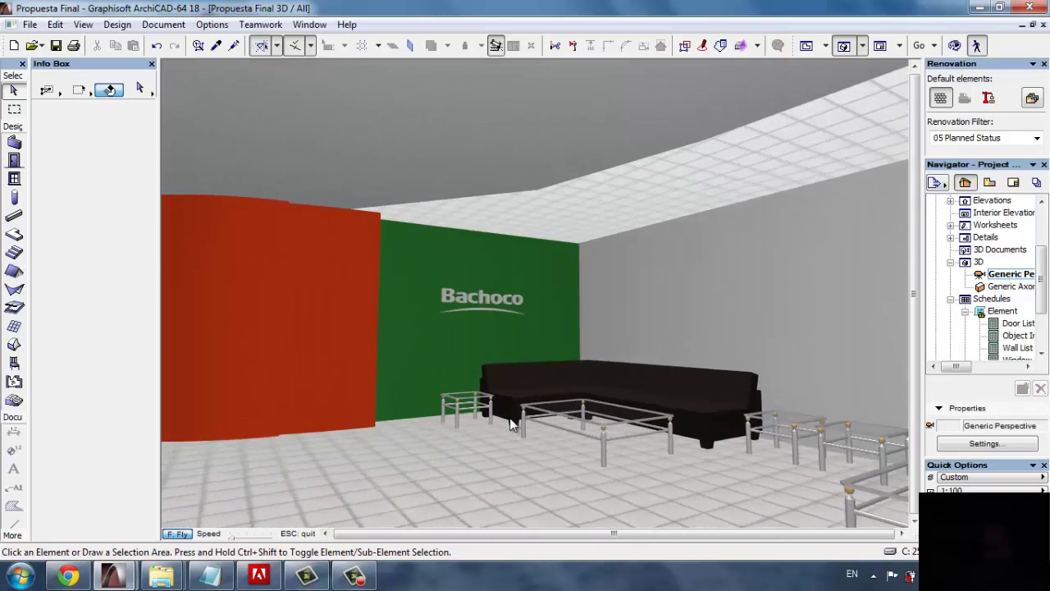
{"action": "key", "text": "Right"}
{"action": "key", "text": "Right"}
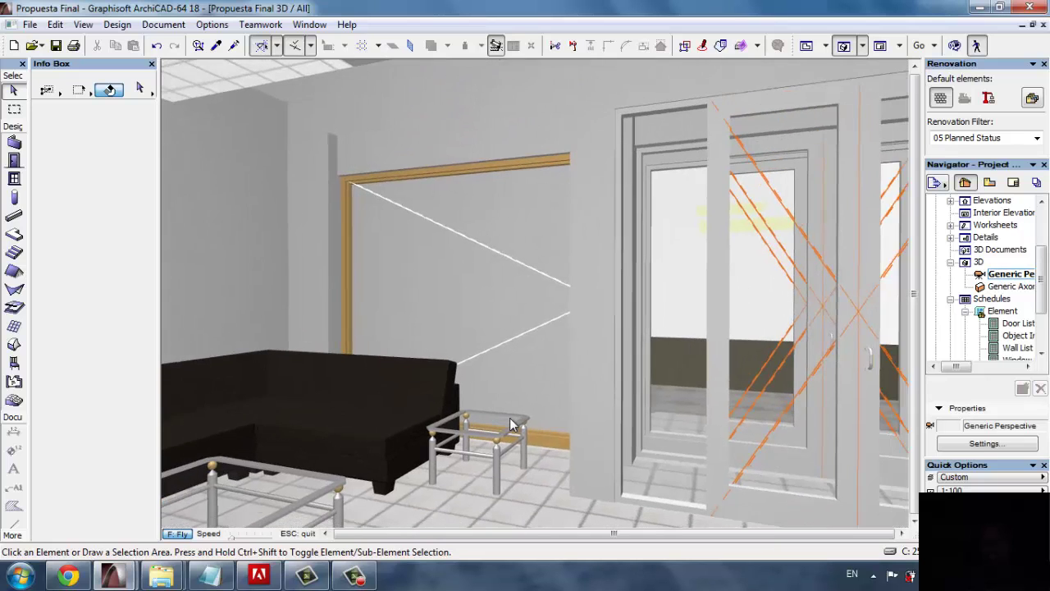
{"action": "key", "text": "Down"}
{"action": "key", "text": "Left"}
{"action": "key", "text": "Escape"}
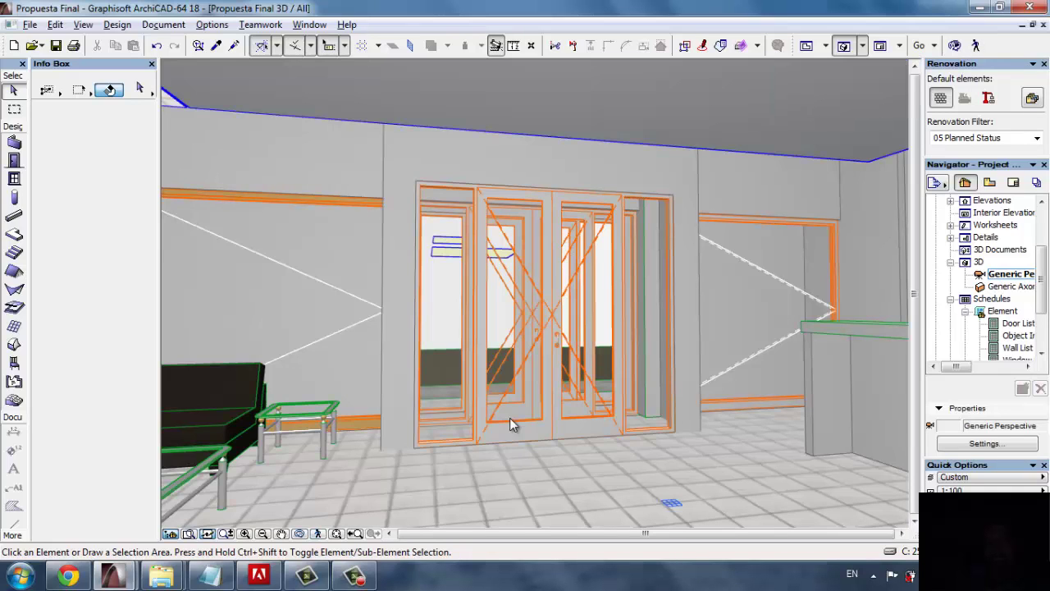
Select the entrance double door with two sidelights and try to change the 3D opening angle of its leaves graphically.
{"action": "left_click", "coordinate": [511, 416], "text": "alt"}
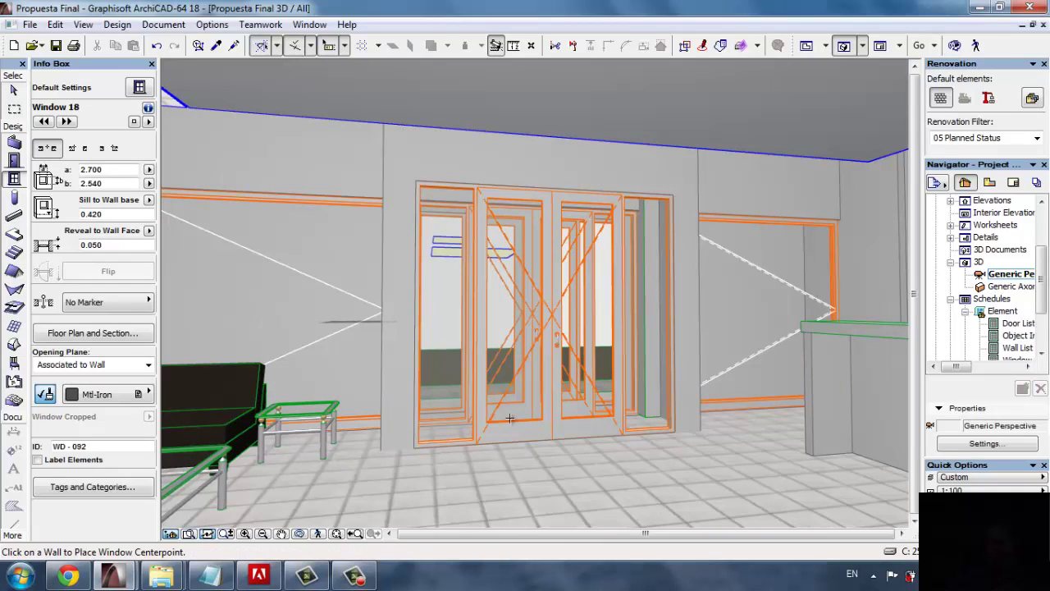
{"action": "key", "text": "Escape"}
{"action": "left_click", "coordinate": [510, 421]}
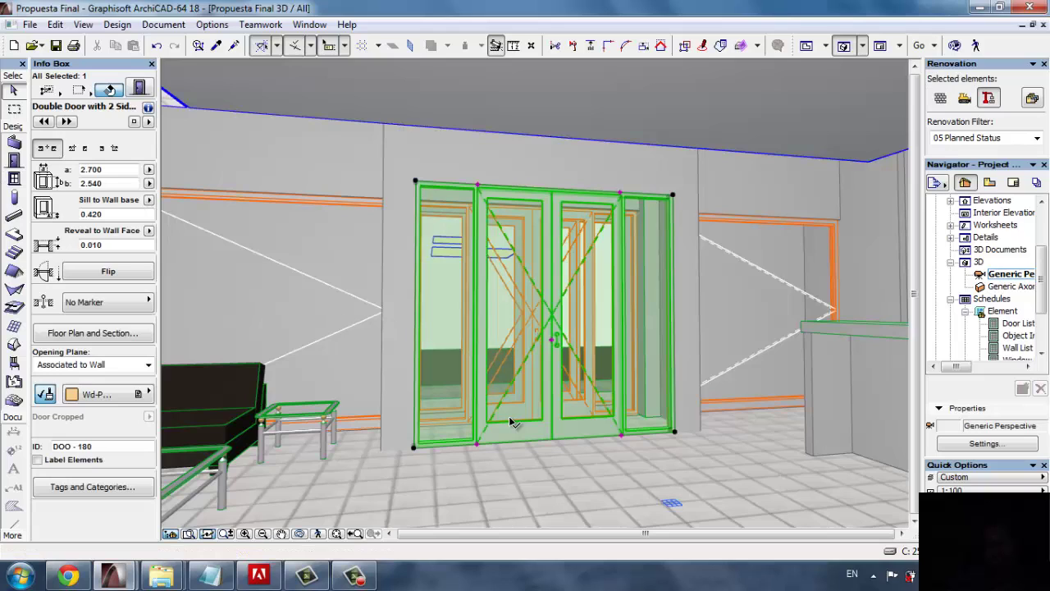
{"action": "left_click", "coordinate": [510, 422]}
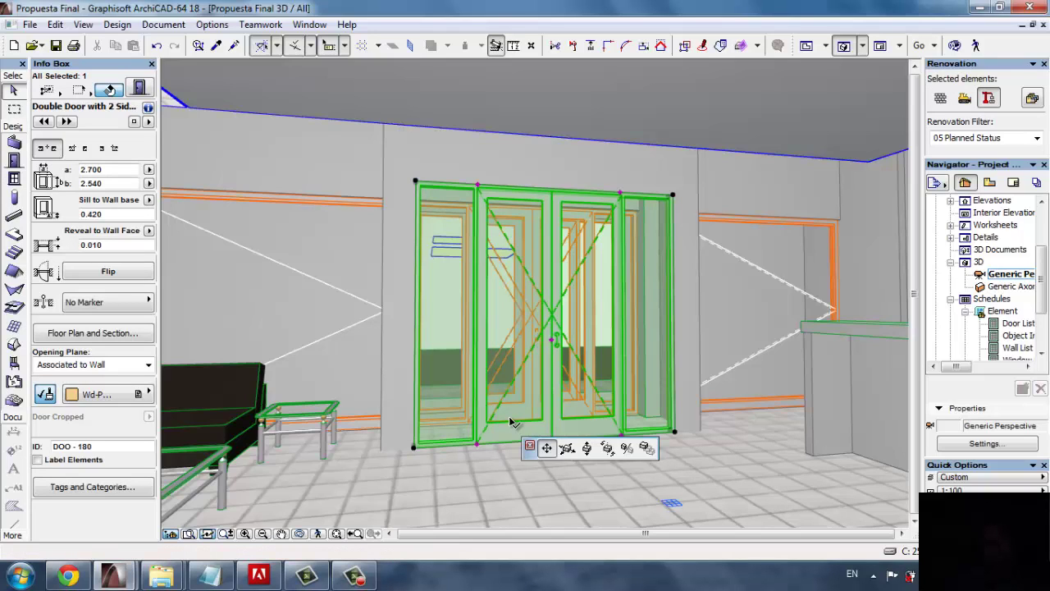
{"action": "left_click", "coordinate": [511, 422]}
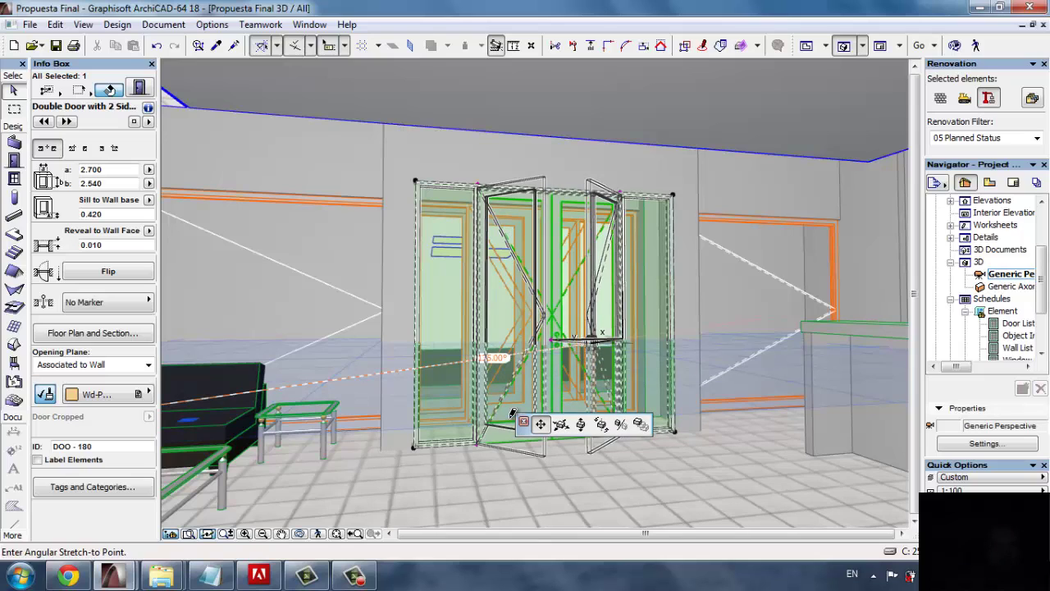
{"action": "left_click", "coordinate": [512, 417]}
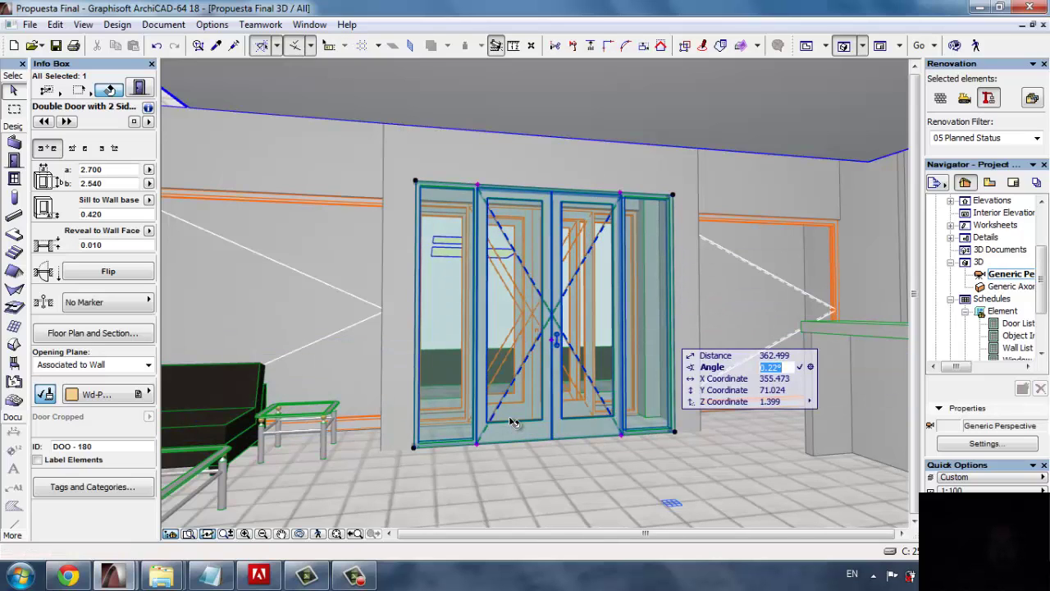
{"action": "left_click", "coordinate": [510, 420]}
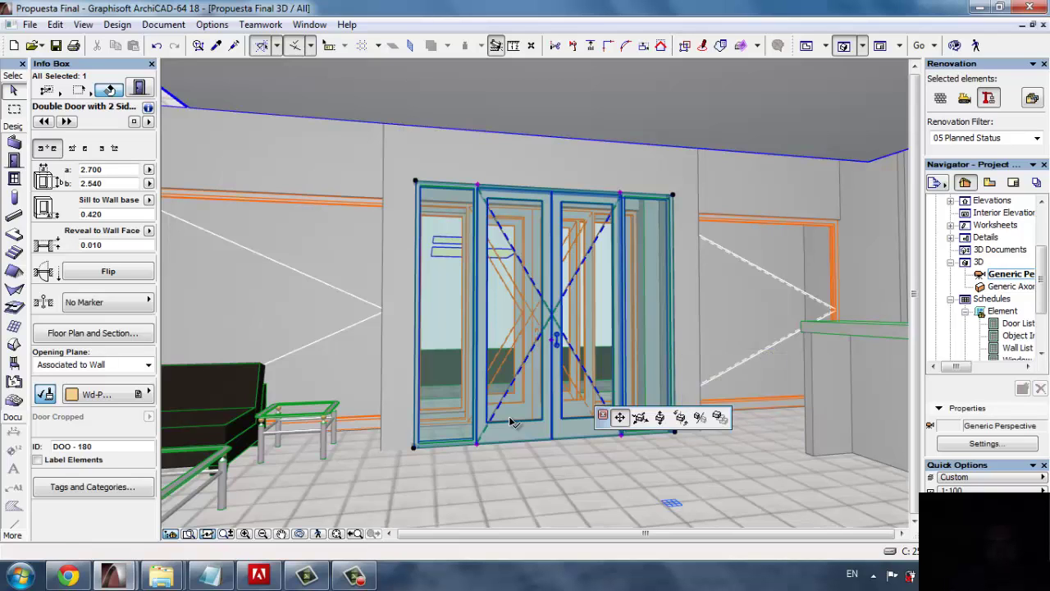
{"action": "left_click", "coordinate": [510, 421]}
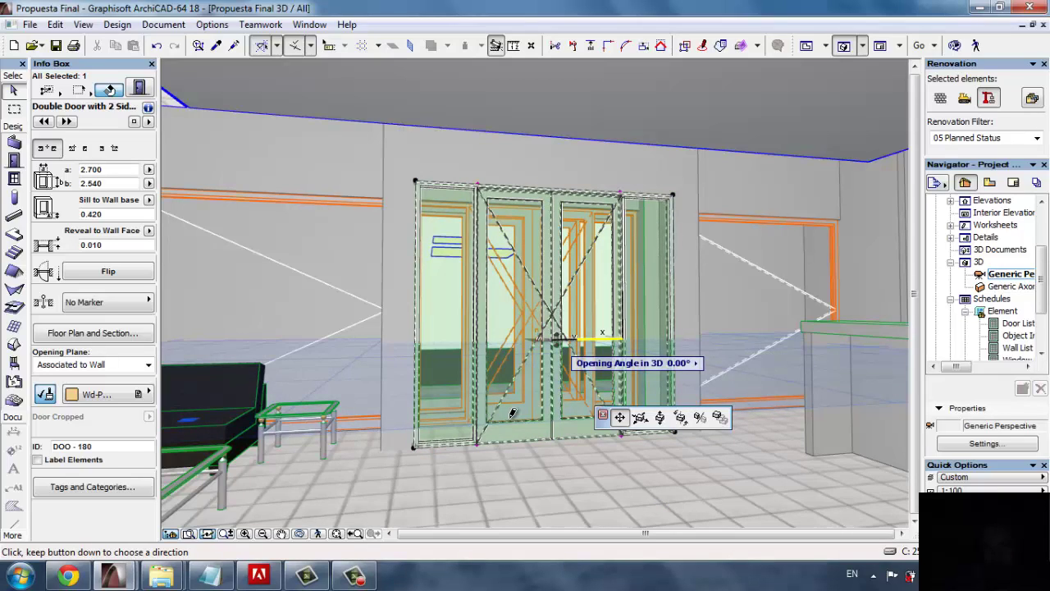
{"action": "left_click", "coordinate": [510, 418]}
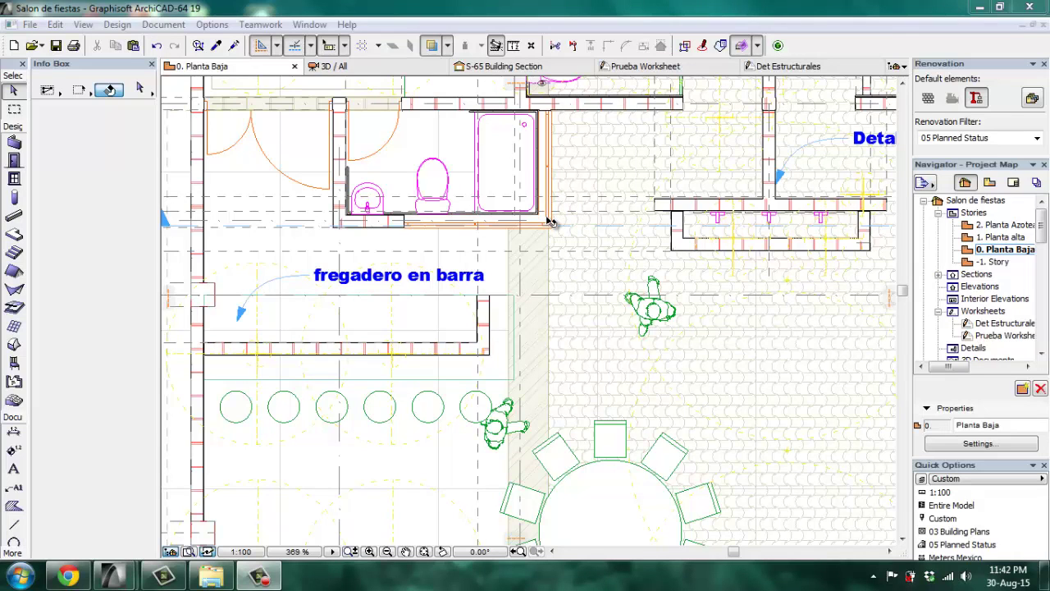
Examine in plan how the two windows meet at the bathroom's shower corner.
{"action": "mouse_move", "coordinate": [543, 102]}
{"action": "left_mouse_down"}
{"action": "mouse_move", "coordinate": [539, 172]}
{"action": "mouse_move", "coordinate": [415, 199]}
{"action": "mouse_move", "coordinate": [588, 228]}
{"action": "mouse_move", "coordinate": [556, 93]}
{"action": "left_mouse_up"}
{"action": "key", "text": "Escape"}
{"action": "scroll", "coordinate": [562, 305], "scroll_direction": "up", "scroll_amount": 3}
{"action": "middle_click_drag", "start_coordinate": [585, 200], "coordinate": [555, 375]}
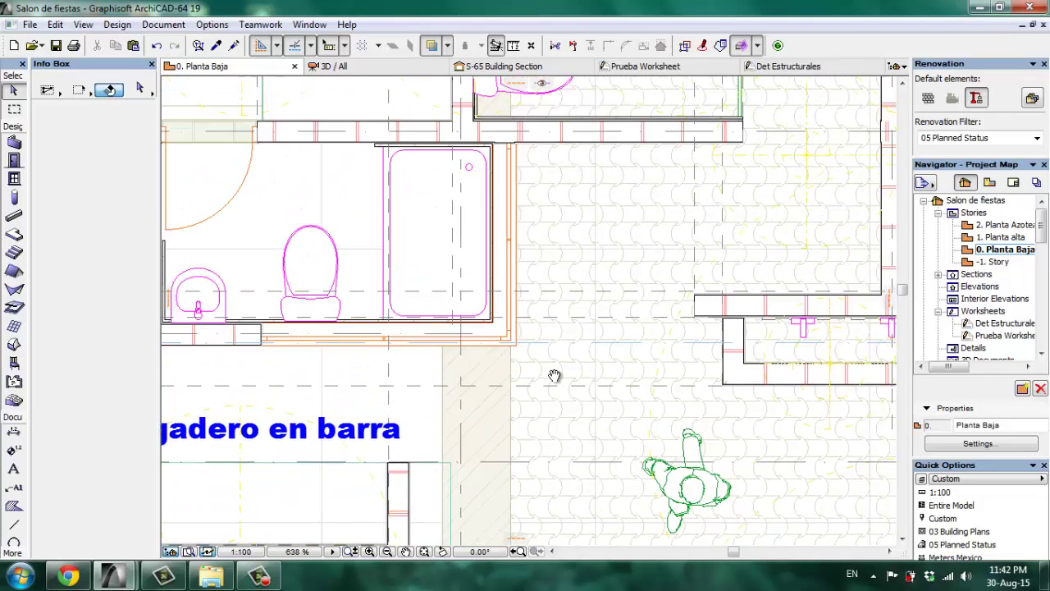
{"action": "scroll", "coordinate": [520, 234], "scroll_direction": "up", "scroll_amount": 2}
{"action": "scroll", "coordinate": [511, 407], "scroll_direction": "up", "scroll_amount": 1}
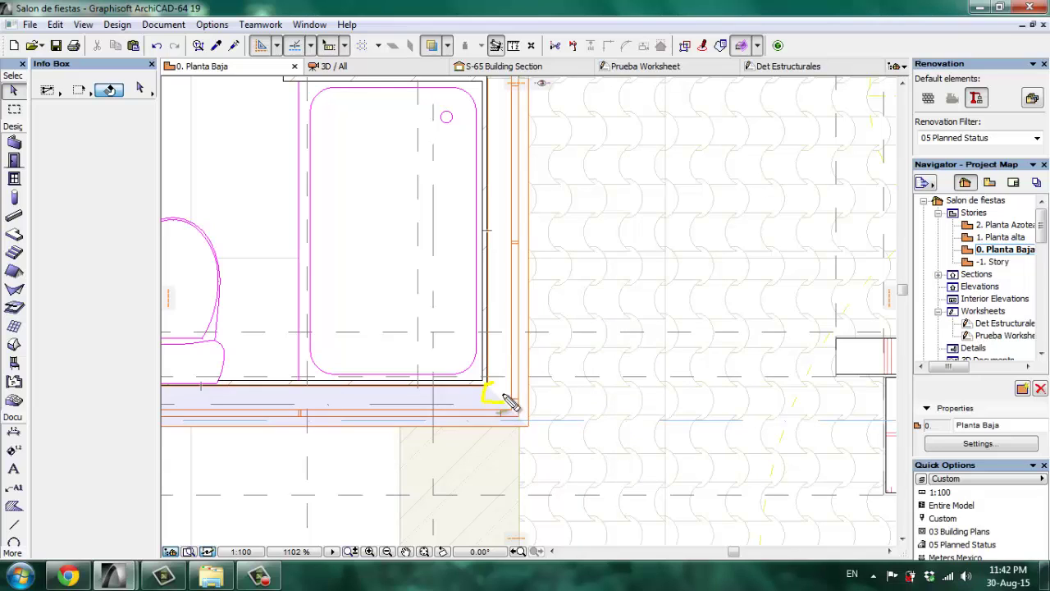
Open the Generic Perspective and fly to the wood-clad volume to examine its corner window.
{"action": "left_click", "coordinate": [969, 336]}
{"action": "scroll", "coordinate": [970, 337], "scroll_direction": "down", "scroll_amount": 3}
{"action": "double_click", "coordinate": [981, 276]}
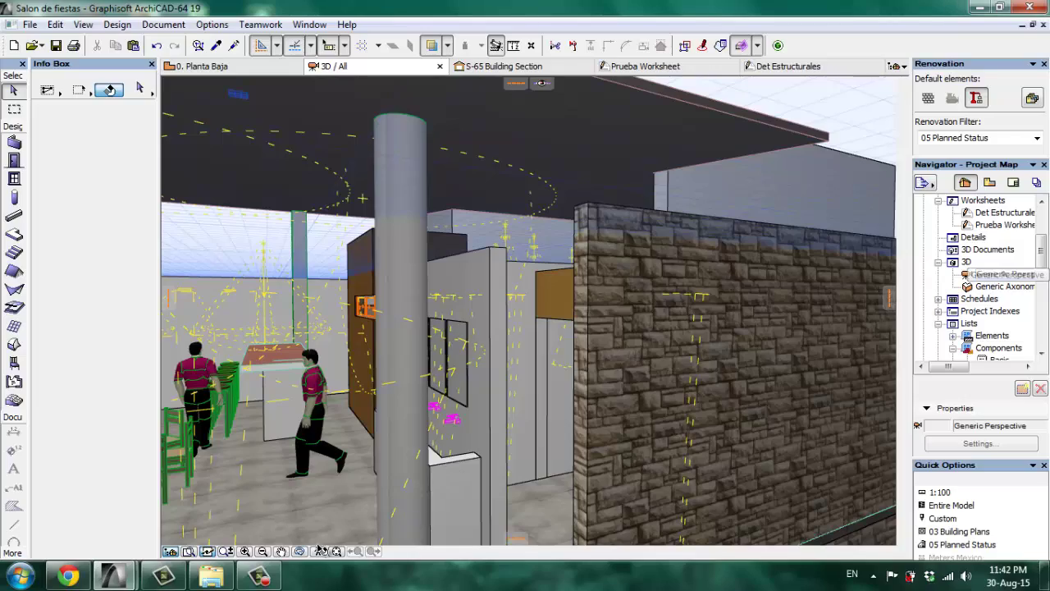
{"action": "left_click", "coordinate": [318, 550]}
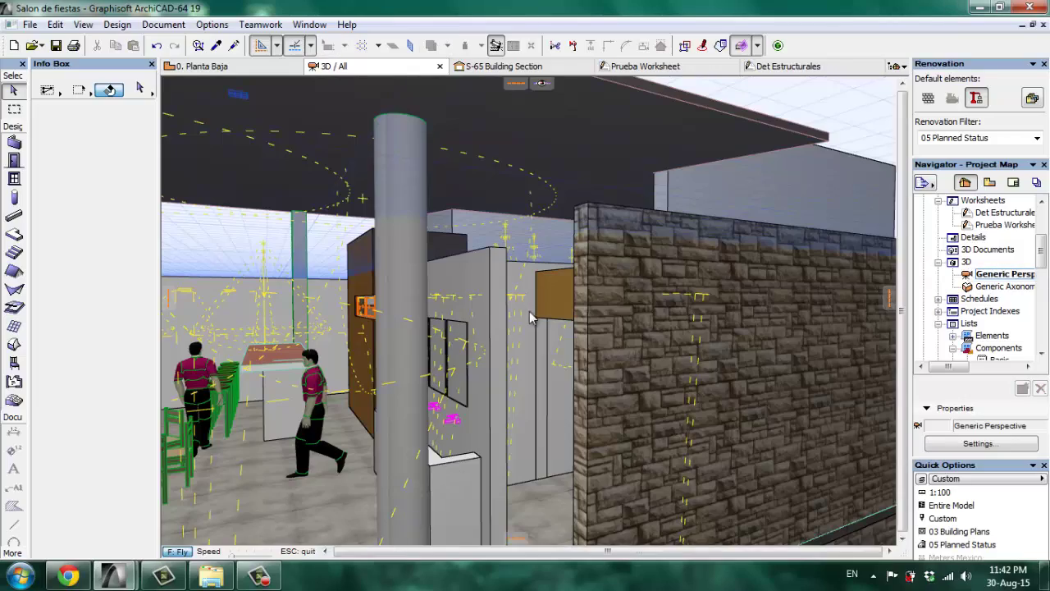
{"action": "key", "text": "Left"}
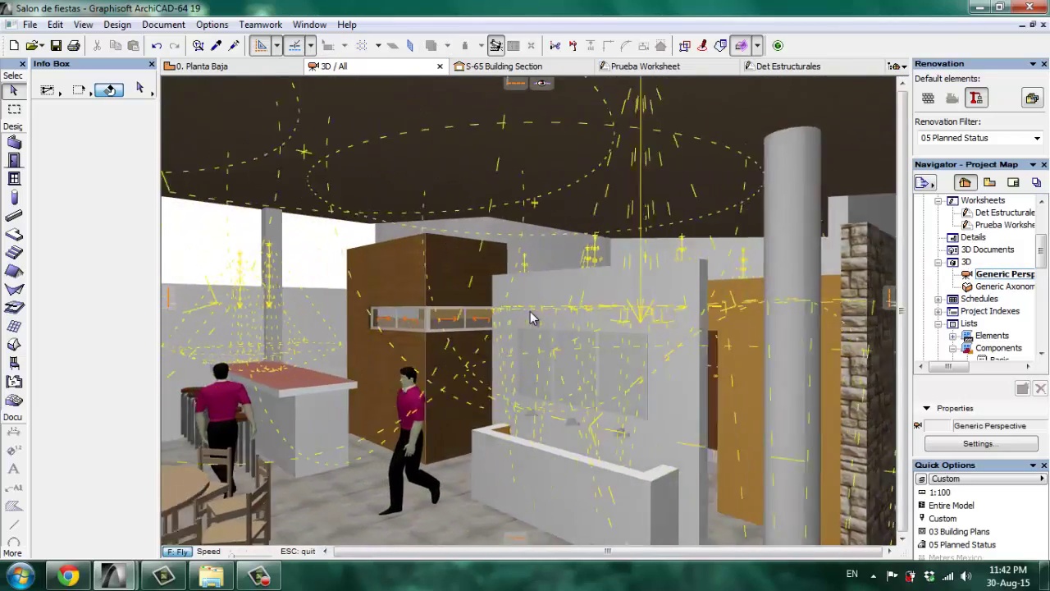
{"action": "key", "text": "Up"}
{"action": "key", "text": "Left"}
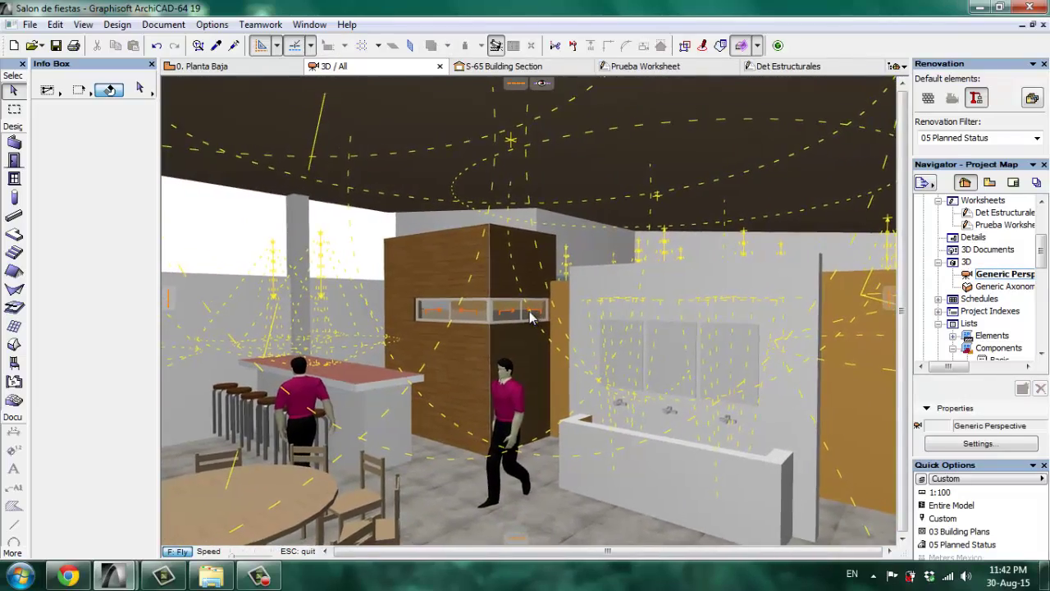
{"action": "key", "text": "Up"}
{"action": "key", "text": "Left"}
{"action": "key", "text": "Escape"}
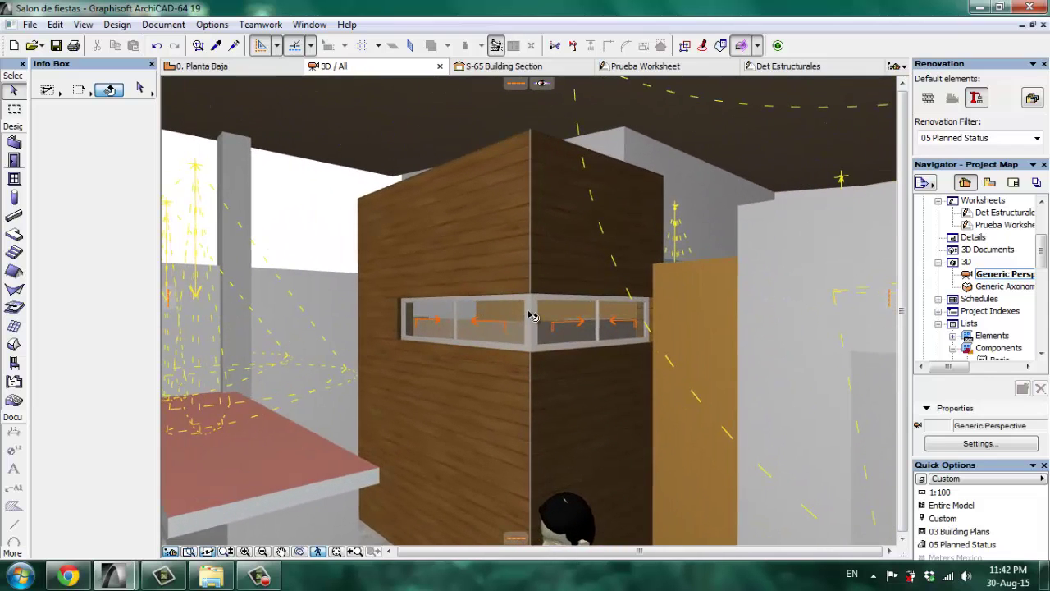
{"action": "left_click", "coordinate": [532, 316]}
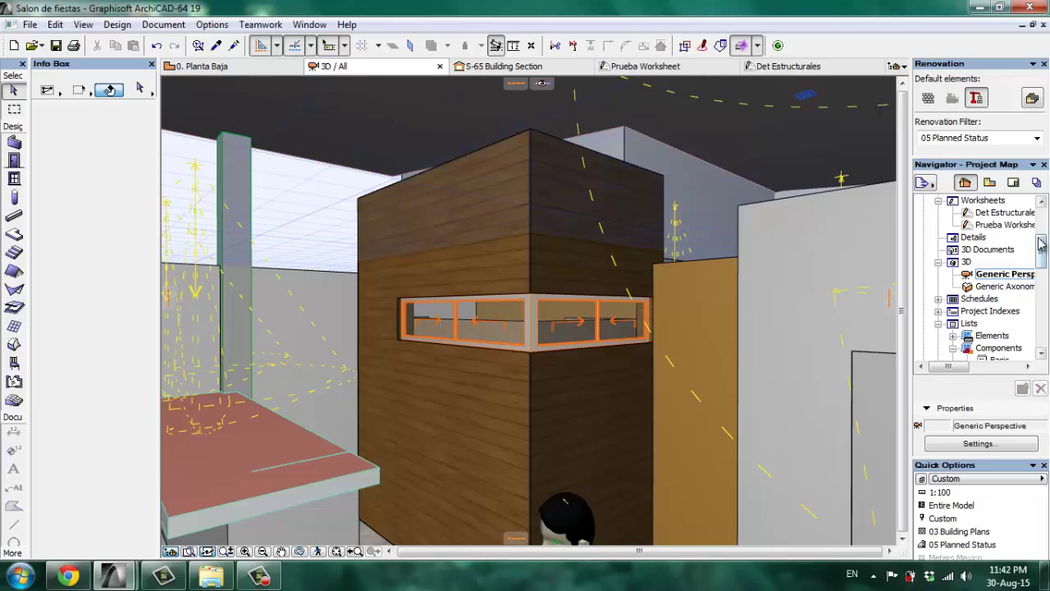
Reopen the 0. Planta Baja floor plan and locate the outer brick wall corner of the room beside the bar.
{"action": "left_click", "coordinate": [980, 225]}
{"action": "scroll", "coordinate": [980, 246], "scroll_direction": "up", "scroll_amount": 3}
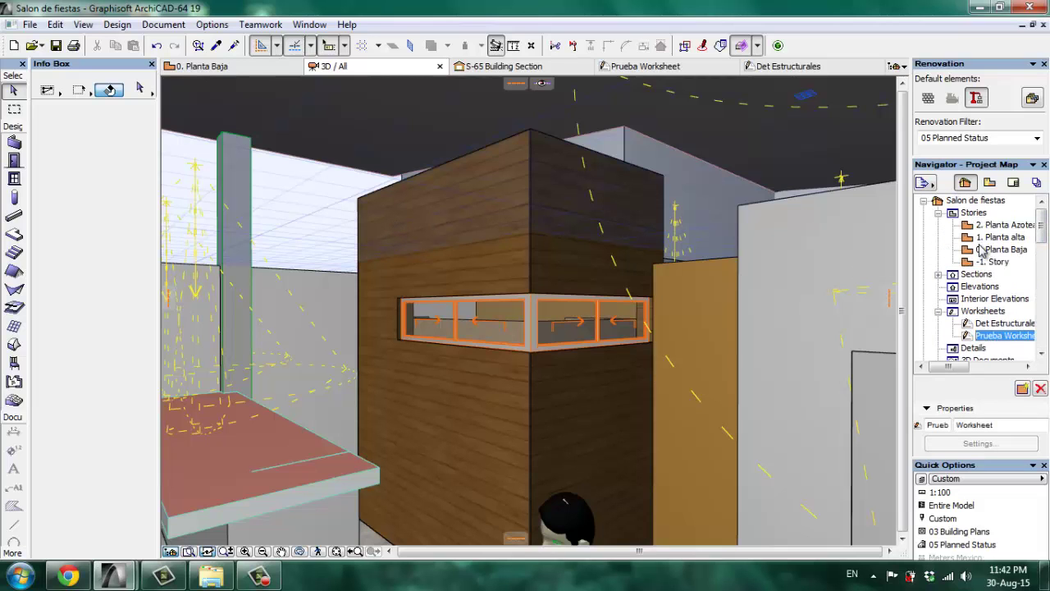
{"action": "double_click", "coordinate": [982, 250]}
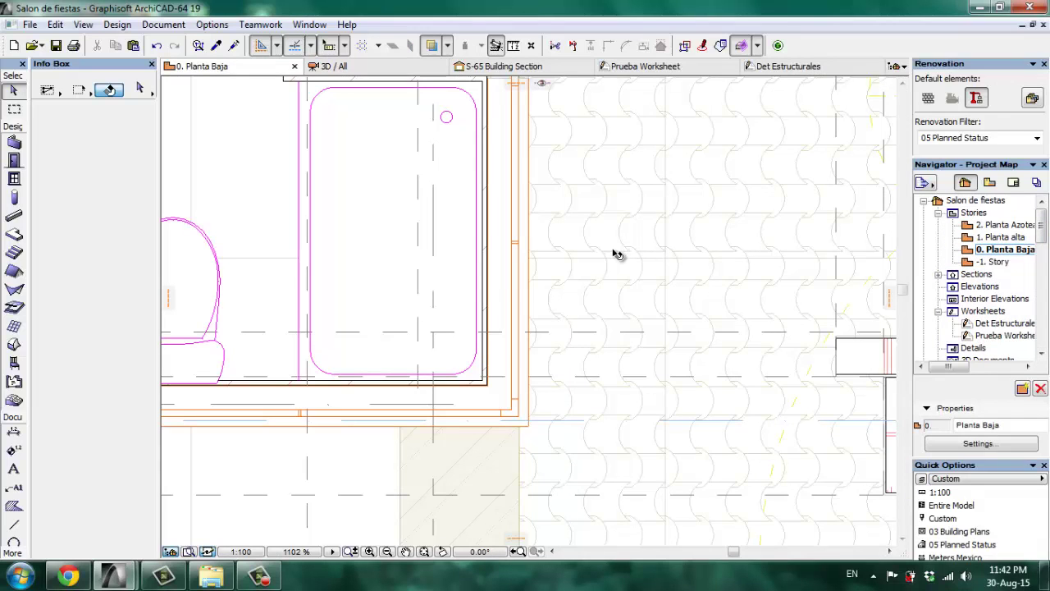
{"action": "scroll", "coordinate": [680, 287], "scroll_direction": "down", "scroll_amount": 4}
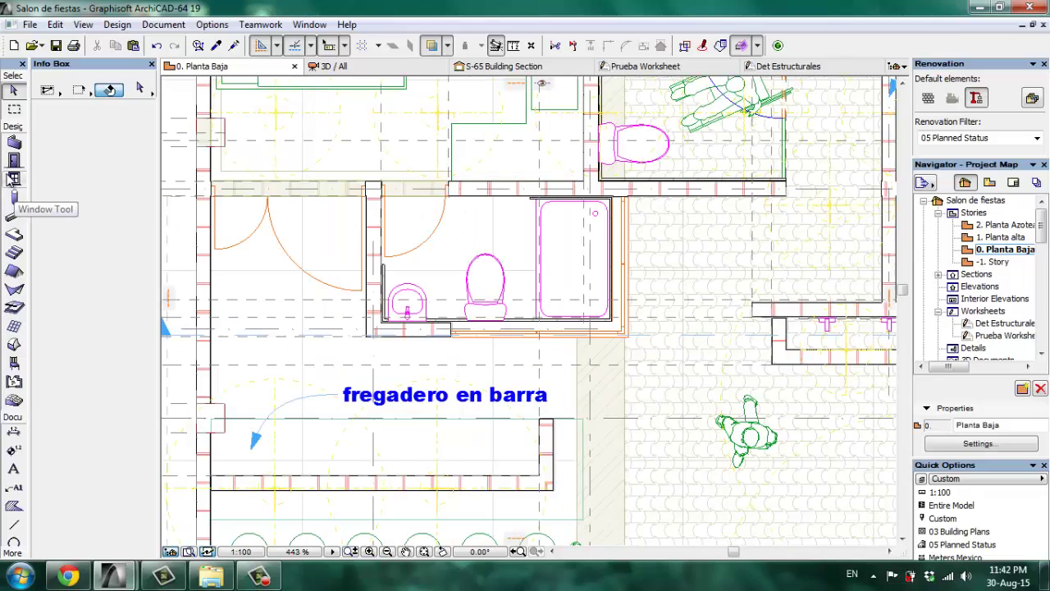
{"action": "scroll", "coordinate": [546, 256], "scroll_direction": "down", "scroll_amount": 6}
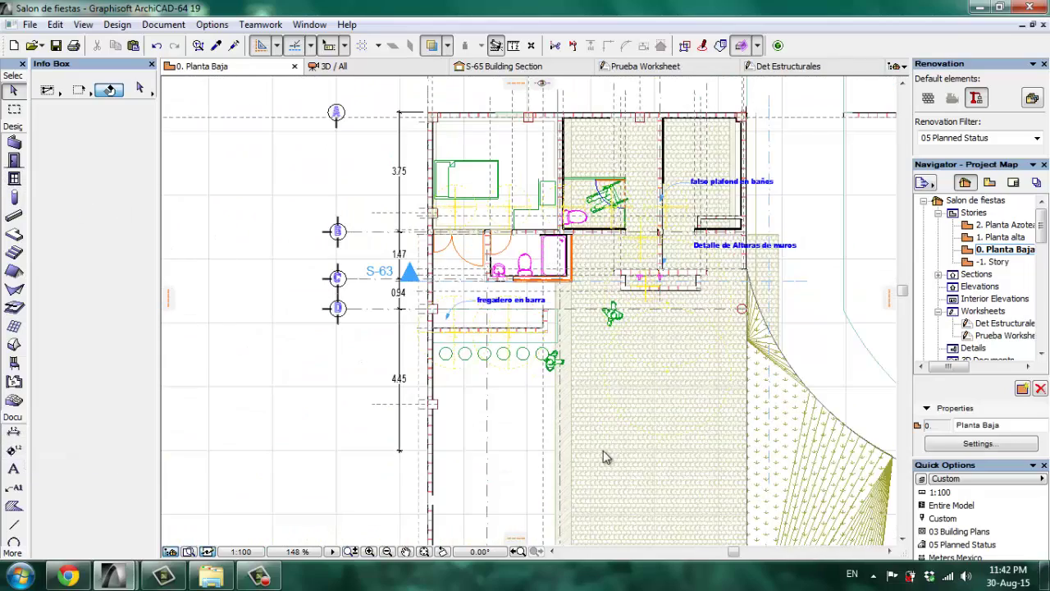
{"action": "middle_click_drag", "start_coordinate": [603, 455], "coordinate": [584, 137]}
{"action": "middle_click_drag", "start_coordinate": [536, 506], "coordinate": [552, 283]}
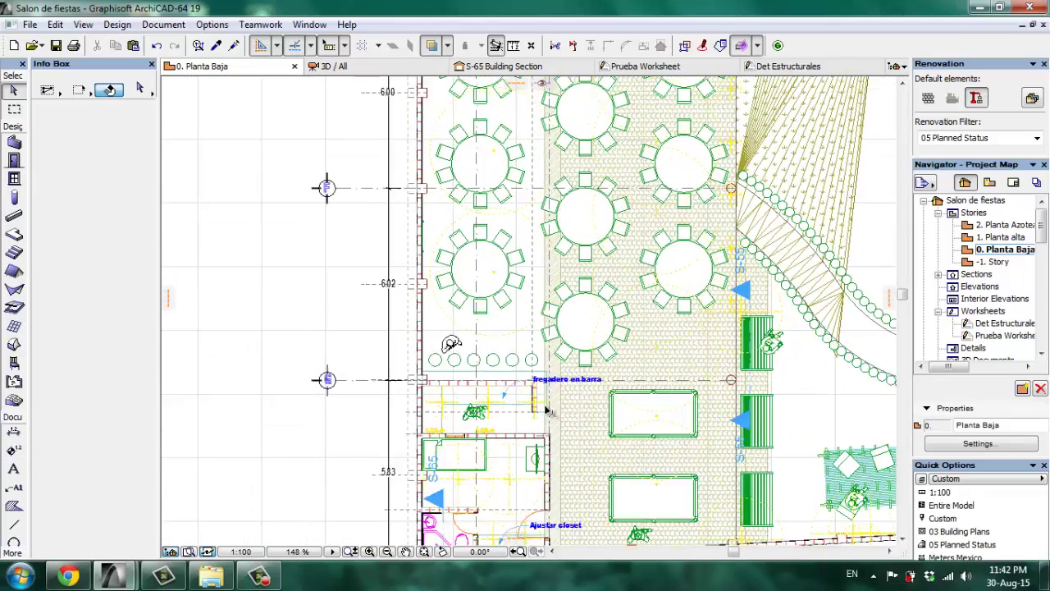
{"action": "scroll", "coordinate": [546, 409], "scroll_direction": "up", "scroll_amount": 3}
{"action": "scroll", "coordinate": [553, 489], "scroll_direction": "up", "scroll_amount": 6}
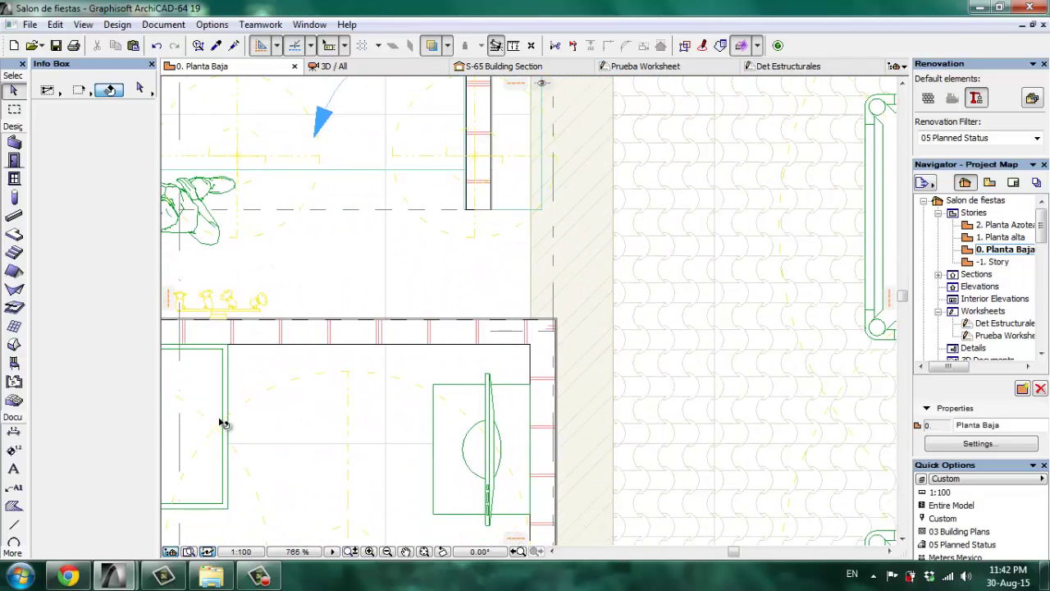
Activate the Corner Window tool and open its default settings.
{"action": "left_click", "coordinate": [13, 553]}
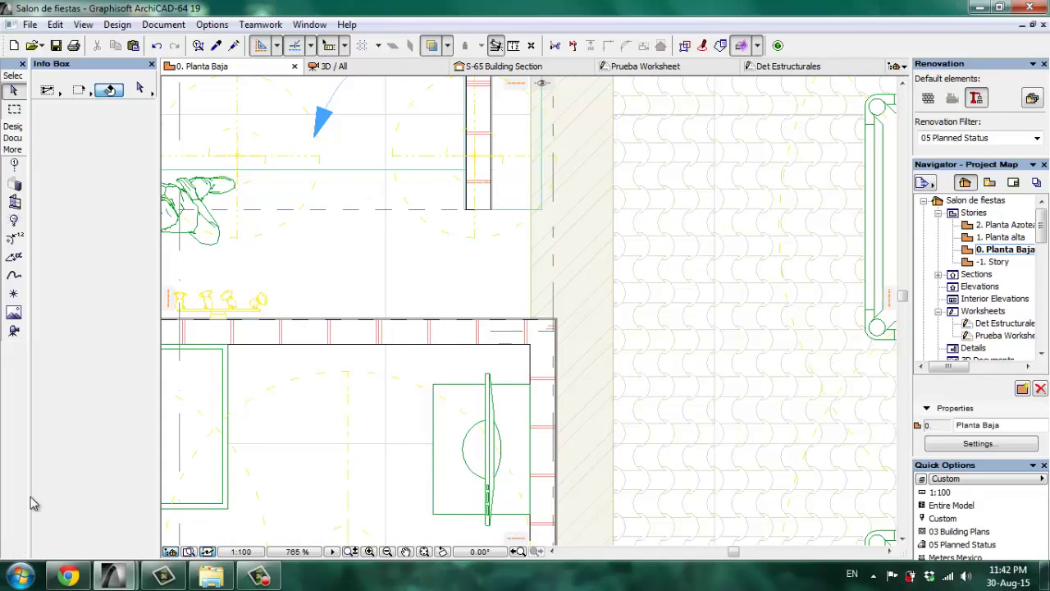
{"action": "left_click", "coordinate": [14, 202]}
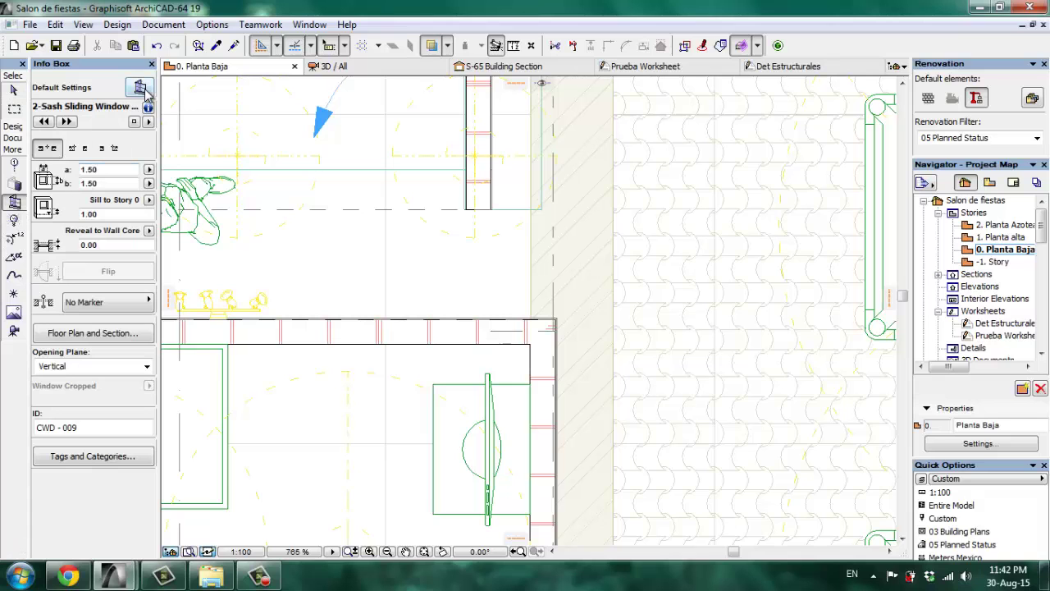
{"action": "key", "text": "ctrl+t"}
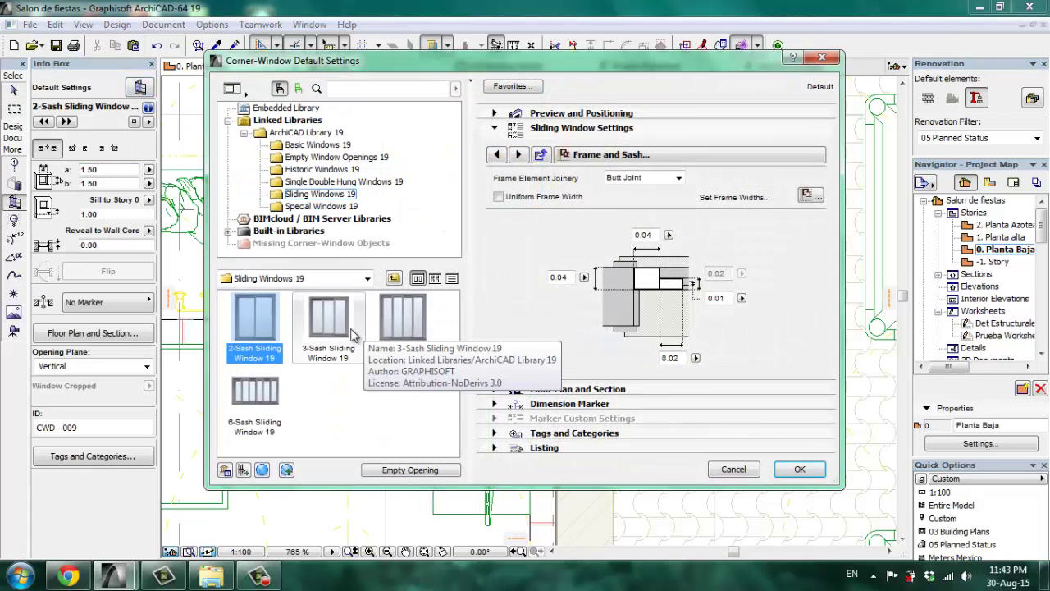
Browse the Basic Windows 19 library for corner windows and choose 2-Sash Sliding Window 19 from Sliding Windows 19.
{"action": "left_click", "coordinate": [359, 358]}
{"action": "left_click", "coordinate": [306, 146]}
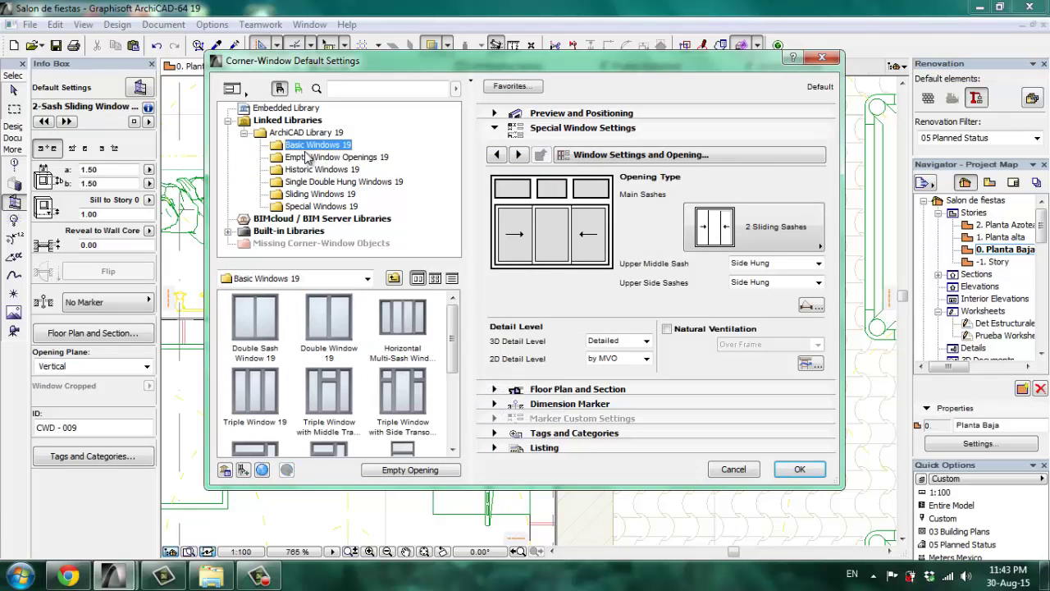
{"action": "left_click", "coordinate": [305, 160]}
{"action": "left_click", "coordinate": [305, 145]}
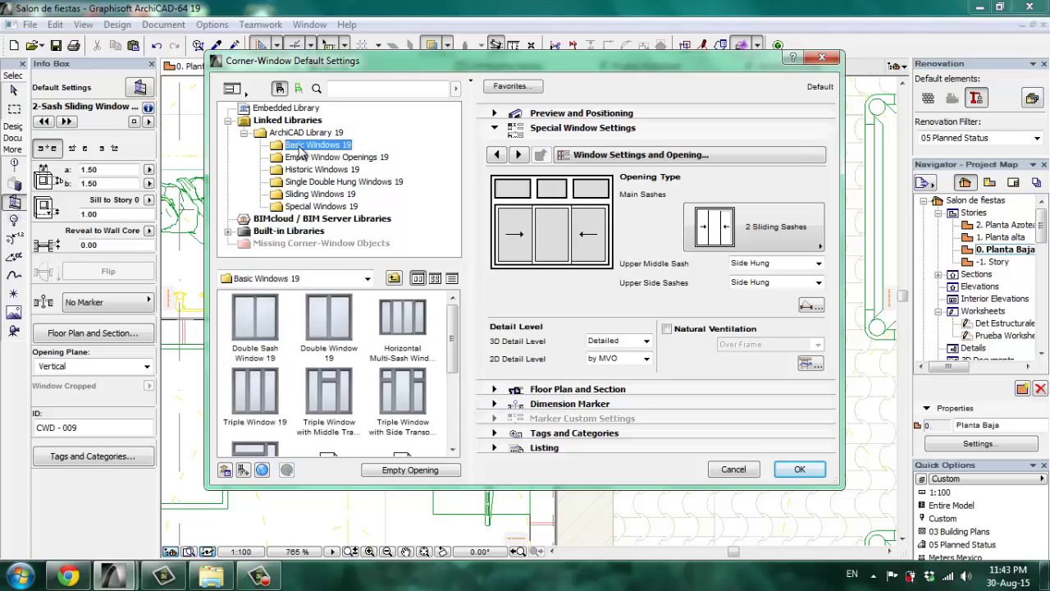
{"action": "left_click", "coordinate": [245, 321]}
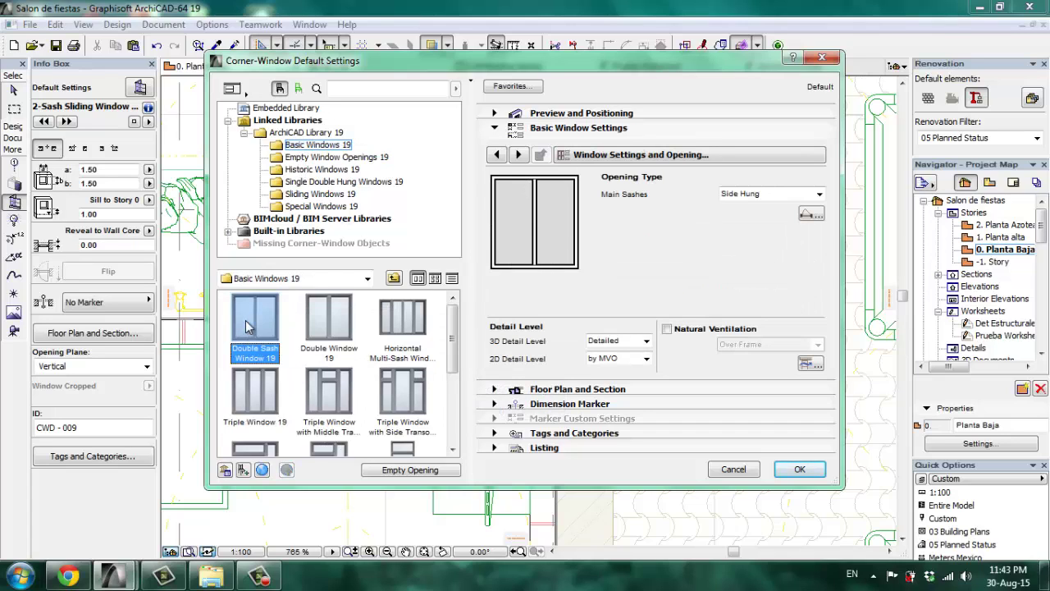
{"action": "left_click", "coordinate": [303, 197]}
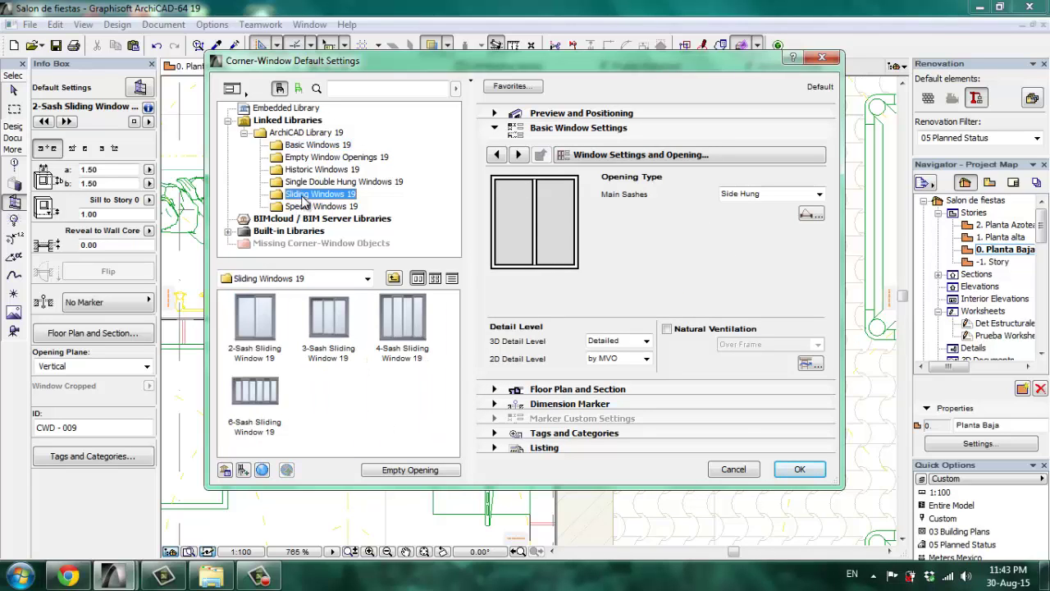
{"action": "left_click", "coordinate": [257, 336]}
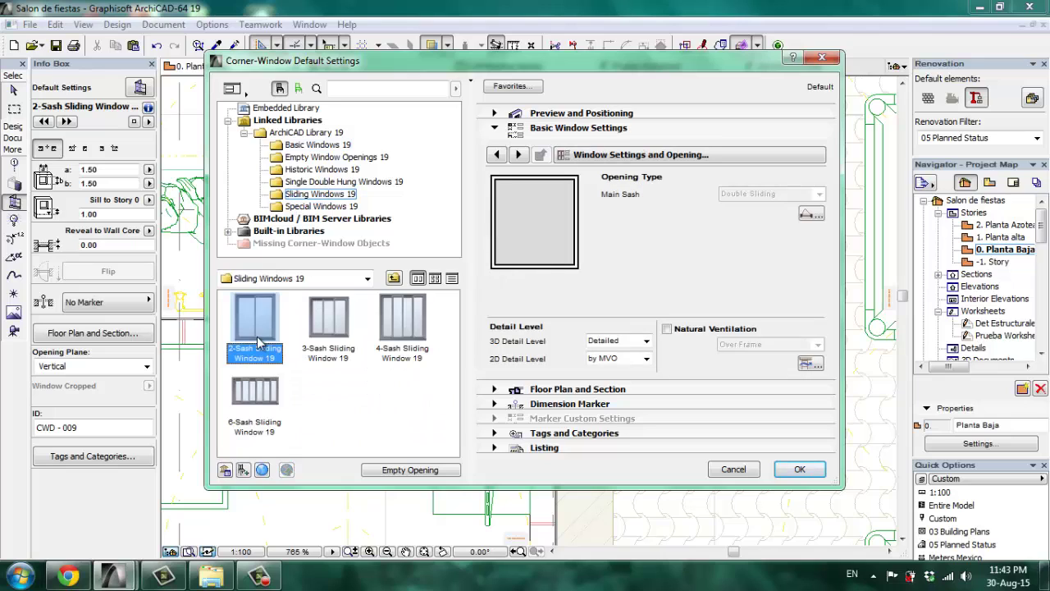
In the Frame and Sash settings, set the frame thickness to 0.04 and the editable sash depth dimension to 0.01.
{"action": "left_click", "coordinate": [519, 155]}
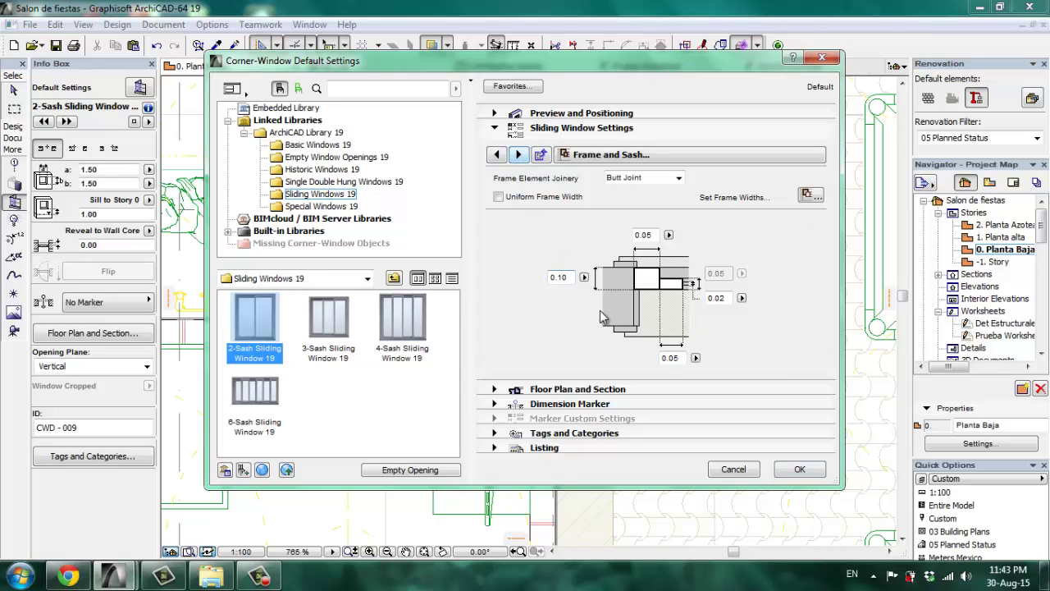
{"action": "double_click", "coordinate": [566, 278]}
{"action": "left_click", "coordinate": [726, 298]}
{"action": "double_click", "coordinate": [727, 298]}
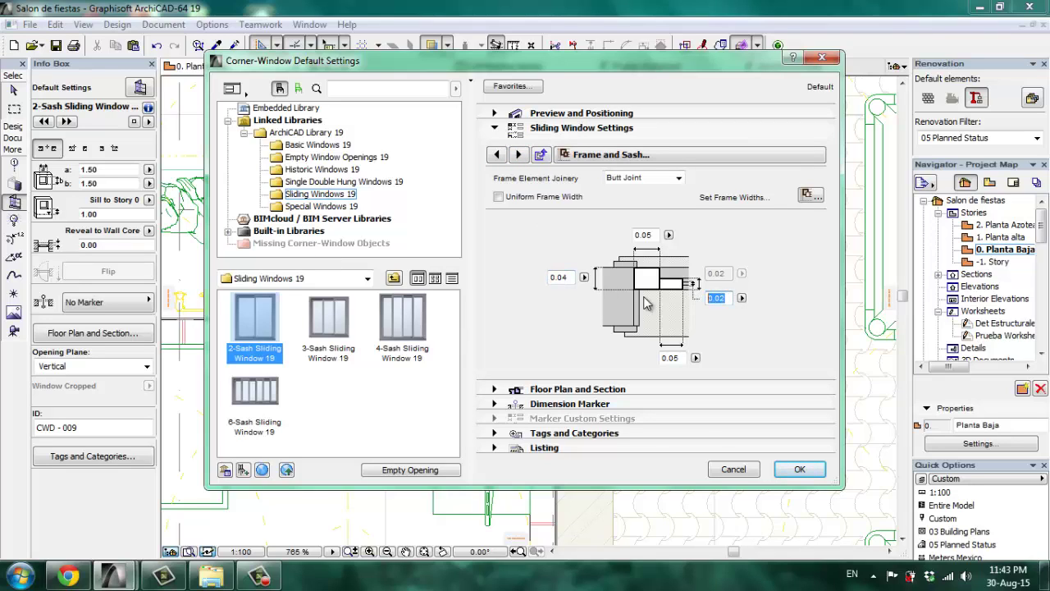
{"action": "key", "text": "BackSpace"}
{"action": "key", "text": "Return"}
Set the frame width to 0.04 and the sash width to 0.025, and accept the corner window defaults.
{"action": "double_click", "coordinate": [643, 234]}
{"action": "key", "text": "BackSpace"}
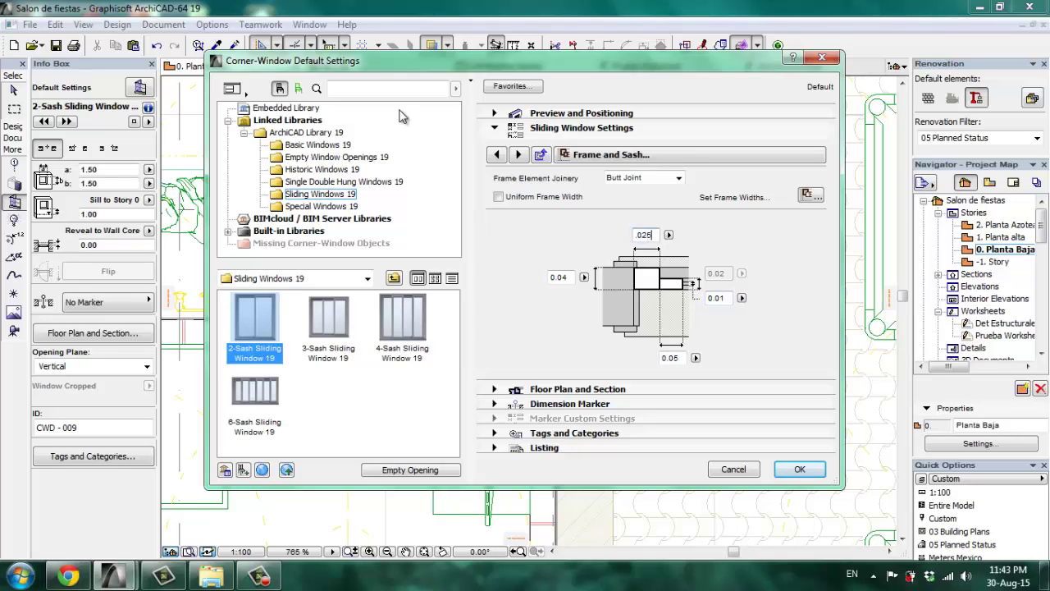
{"action": "left_click", "coordinate": [683, 362]}
{"action": "double_click", "coordinate": [680, 359]}
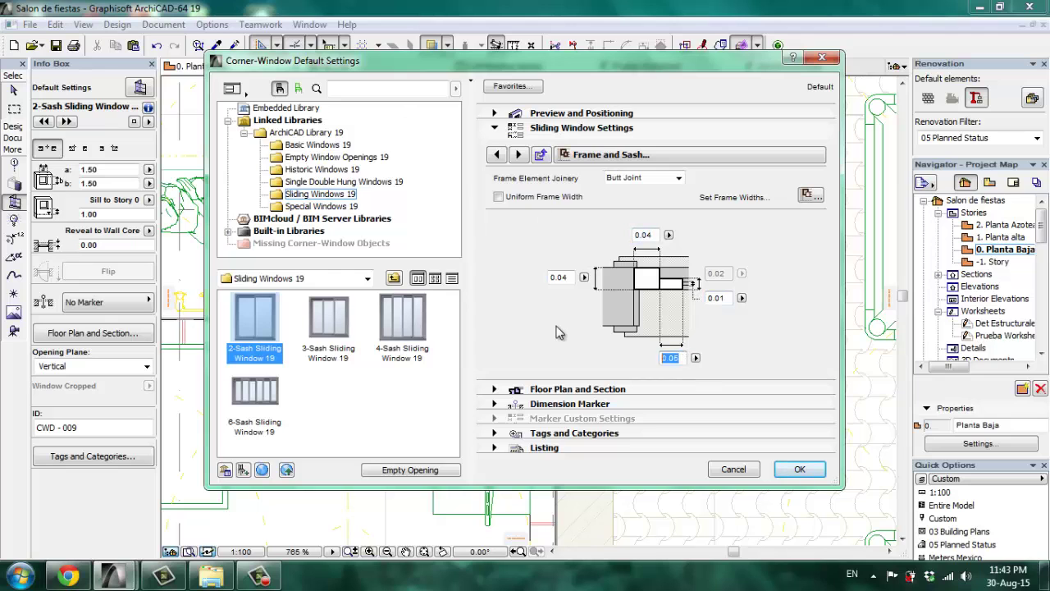
{"action": "type", "text": ".025"}
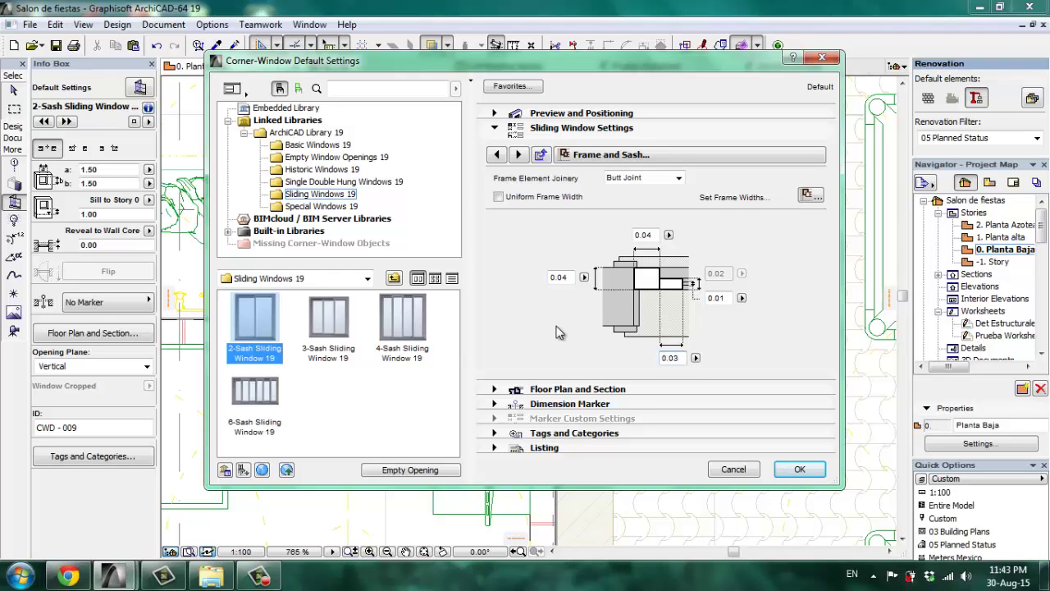
{"action": "key", "text": "Return"}
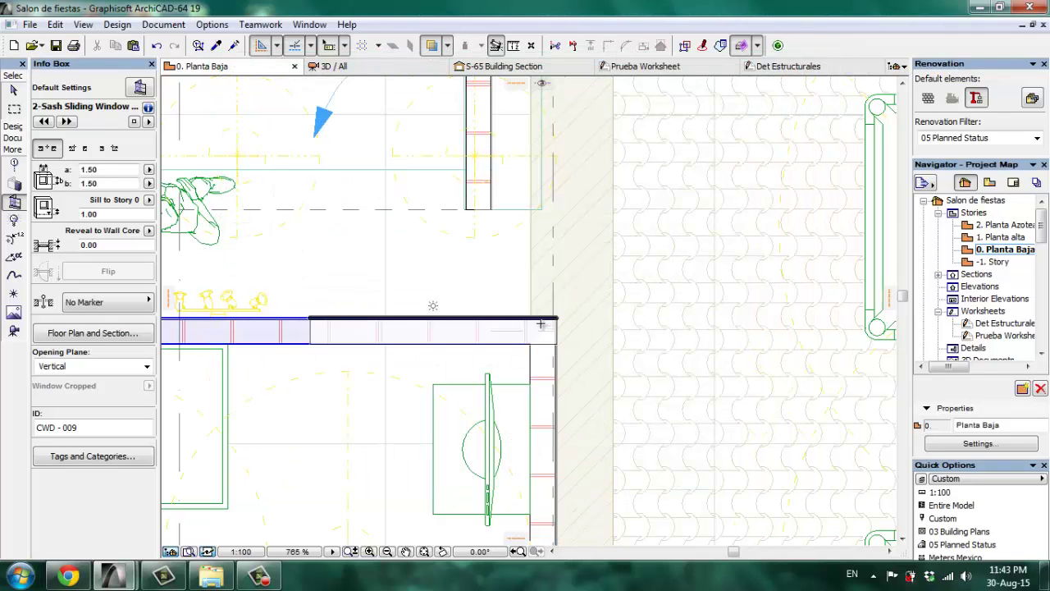
Place the corner window at the outer brick wall corner and set the Reveal to Wall Core of both halves to 0.02.
{"action": "left_click", "coordinate": [541, 324]}
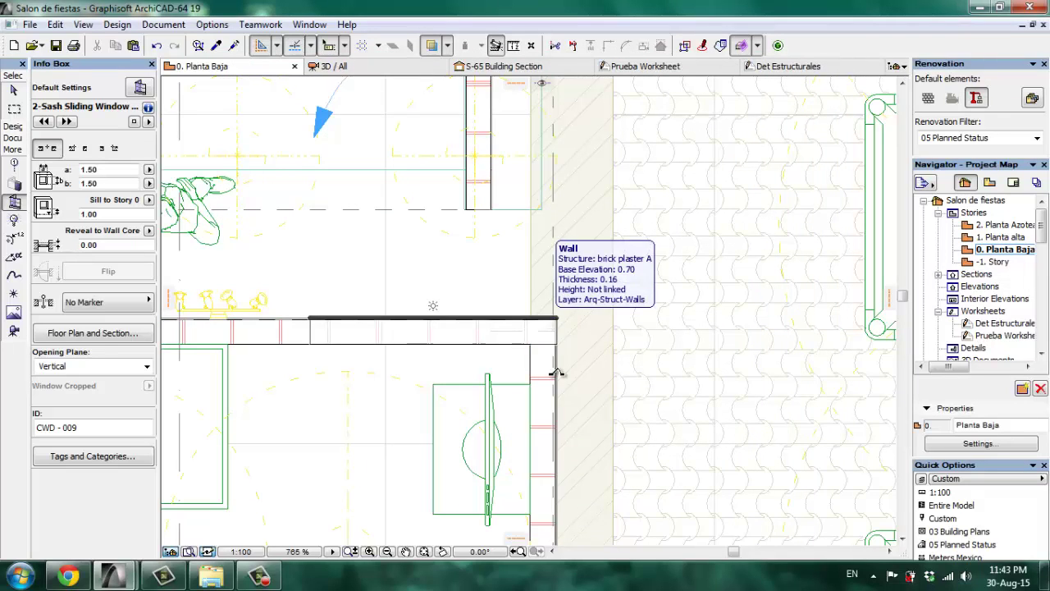
{"action": "left_click", "coordinate": [567, 409]}
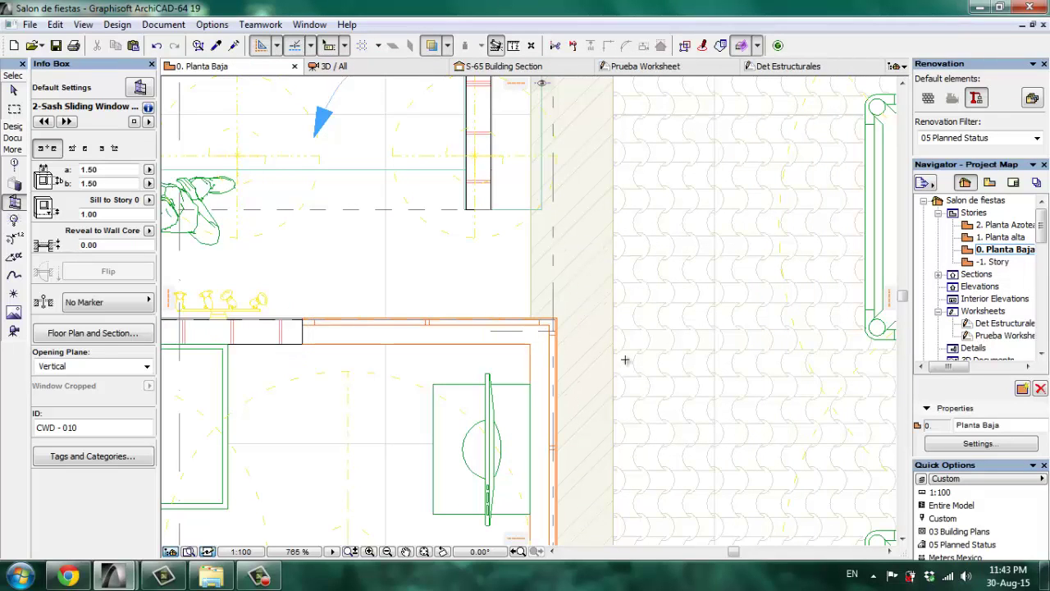
{"action": "left_click", "coordinate": [305, 347], "text": "shift"}
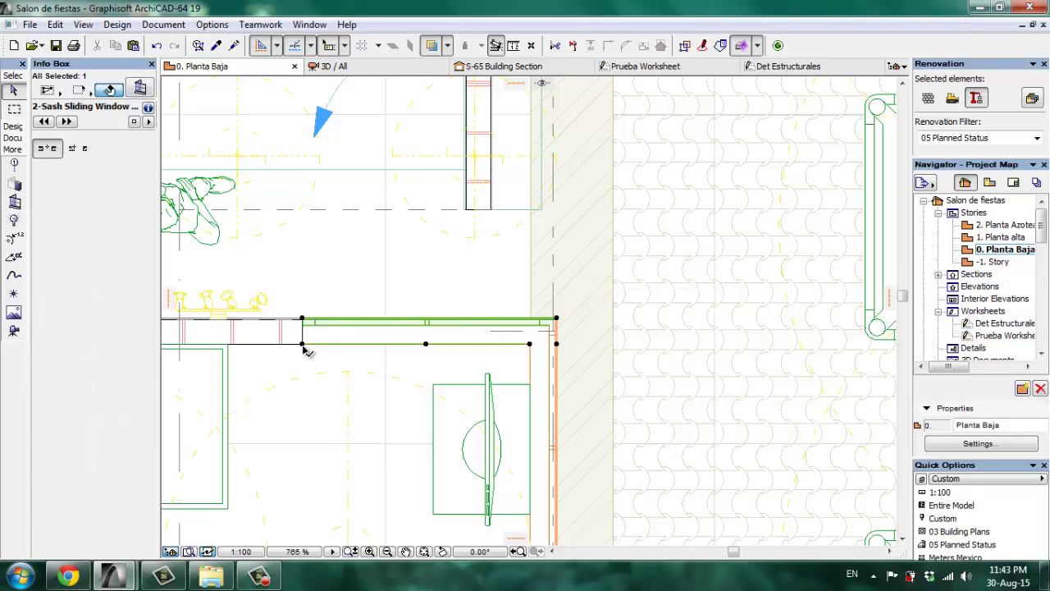
{"action": "left_click", "coordinate": [551, 369], "text": "shift"}
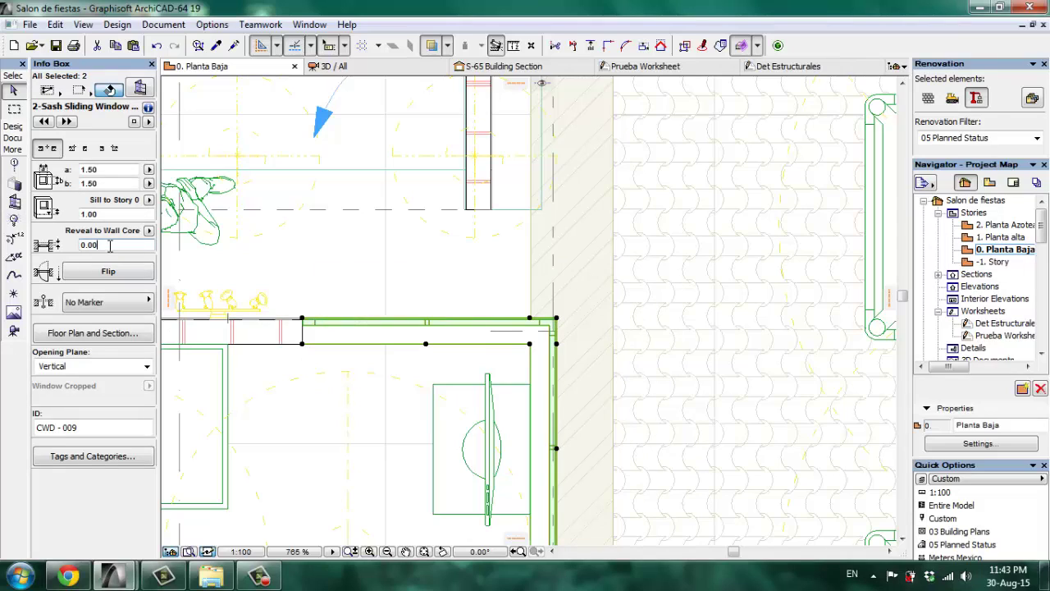
{"action": "key", "text": "ctrl+shift+d"}
{"action": "mouse_move", "coordinate": [114, 238]}
{"action": "left_mouse_down"}
{"action": "mouse_move", "coordinate": [64, 264]}
{"action": "mouse_move", "coordinate": [106, 254]}
{"action": "mouse_move", "coordinate": [1, 225]}
{"action": "left_mouse_up"}
{"action": "key", "text": "Escape"}
{"action": "key", "text": "BackSpace"}
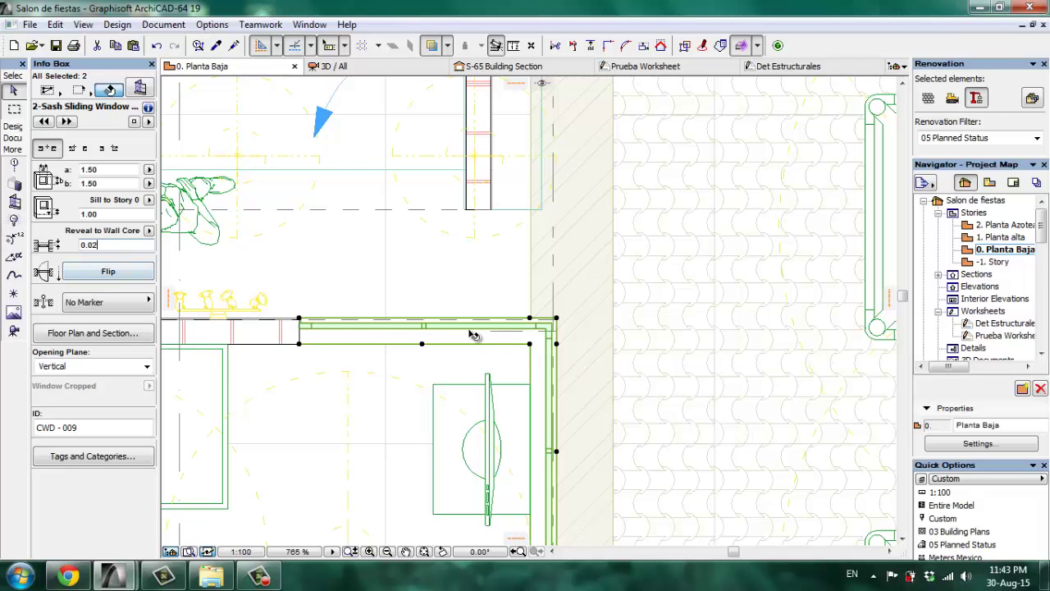
Enable Uniform Frame Width in the frame width settings of both corner window halves, with a width of 0.04.
{"action": "scroll", "coordinate": [559, 329], "scroll_direction": "up", "scroll_amount": 1}
{"action": "middle_click_drag", "start_coordinate": [565, 361], "coordinate": [639, 217]}
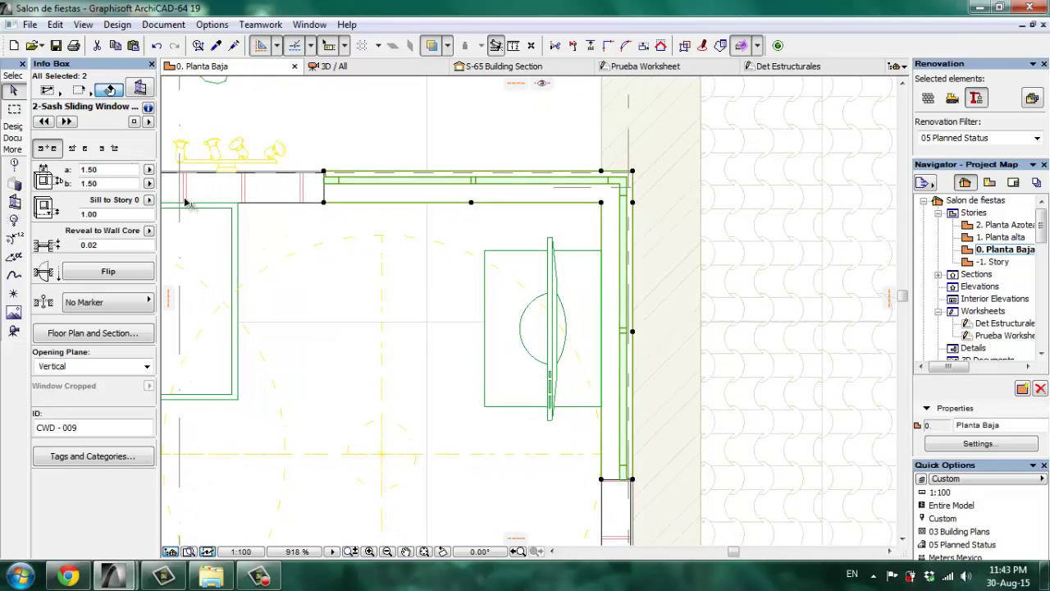
{"action": "left_click", "coordinate": [140, 89]}
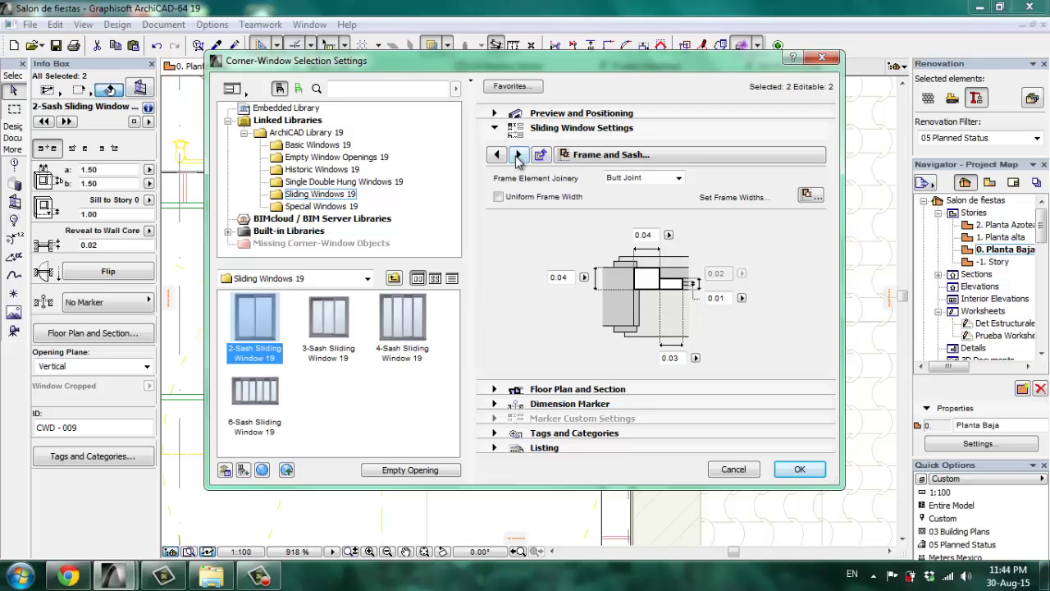
{"action": "left_click", "coordinate": [517, 155]}
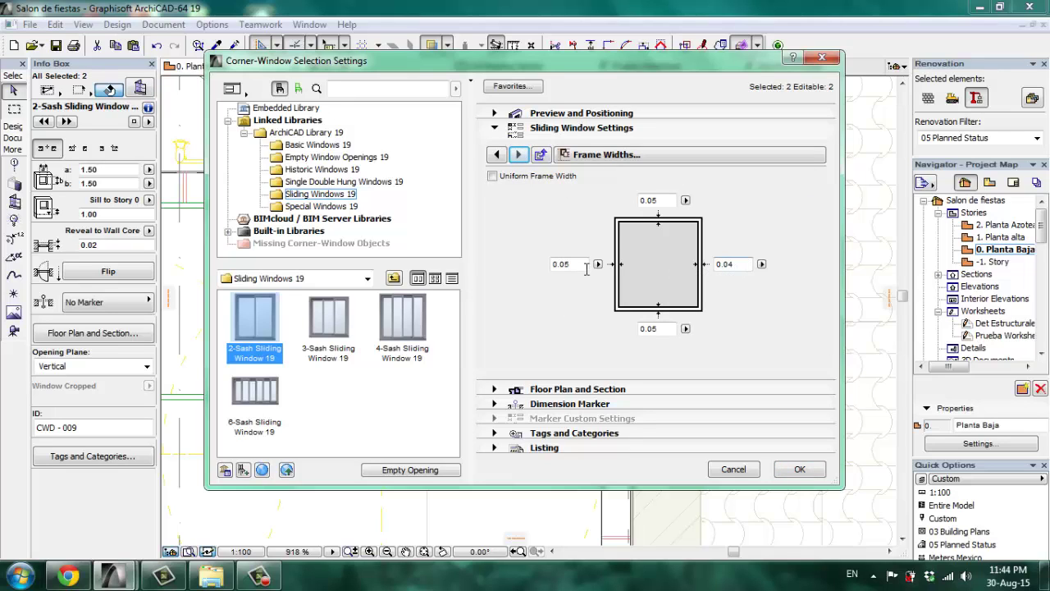
{"action": "left_click", "coordinate": [496, 178]}
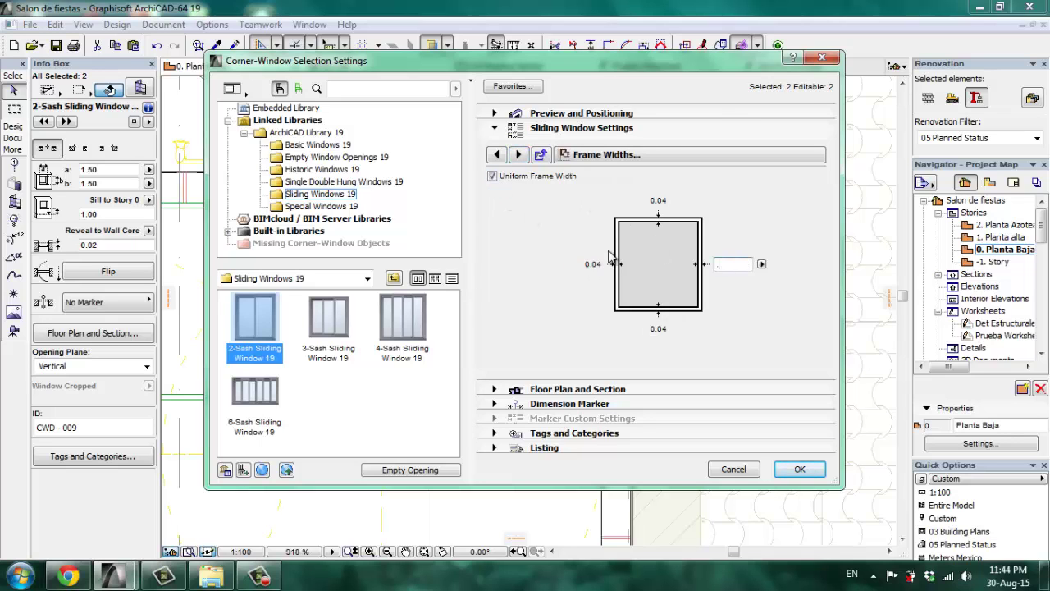
{"action": "key", "text": "Return"}
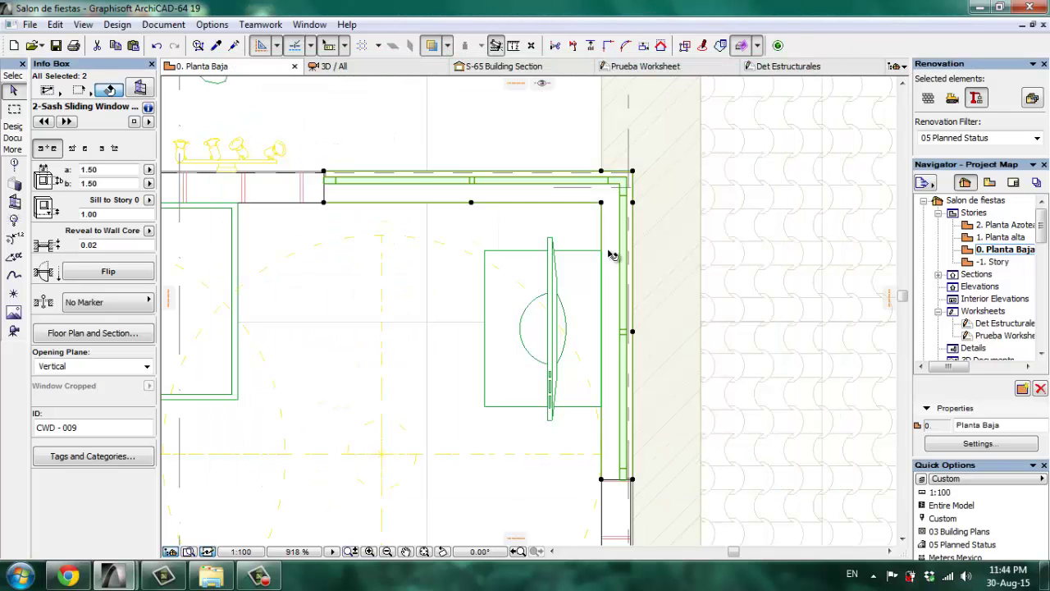
Open the Generic Perspective and fly to the room beside the bar to examine the new corner window.
{"action": "left_click", "coordinate": [726, 224]}
{"action": "left_click", "coordinate": [976, 274]}
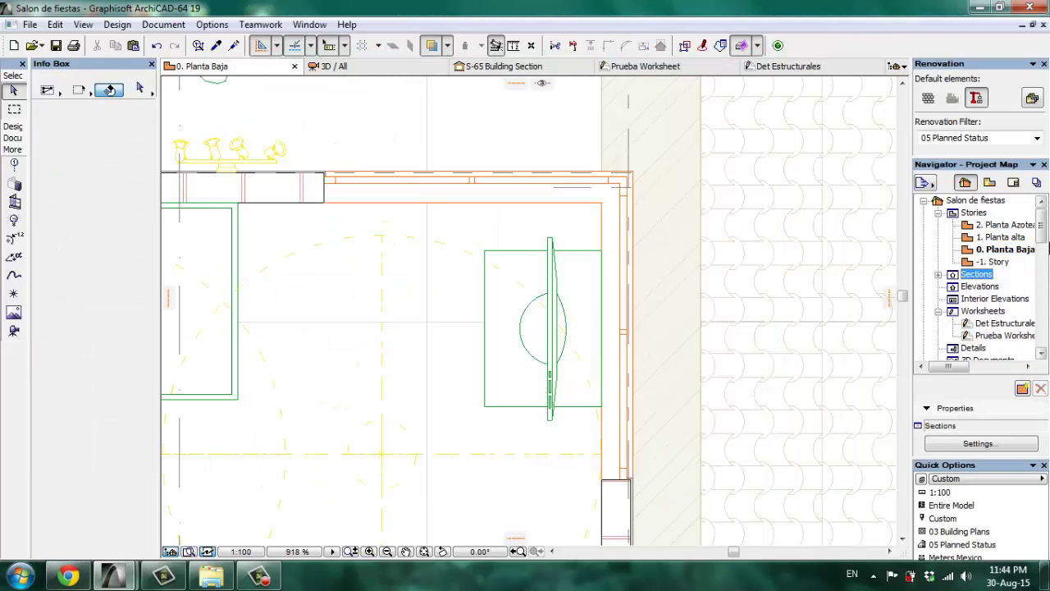
{"action": "scroll", "coordinate": [984, 279], "scroll_direction": "down", "scroll_amount": 3}
{"action": "double_click", "coordinate": [994, 311]}
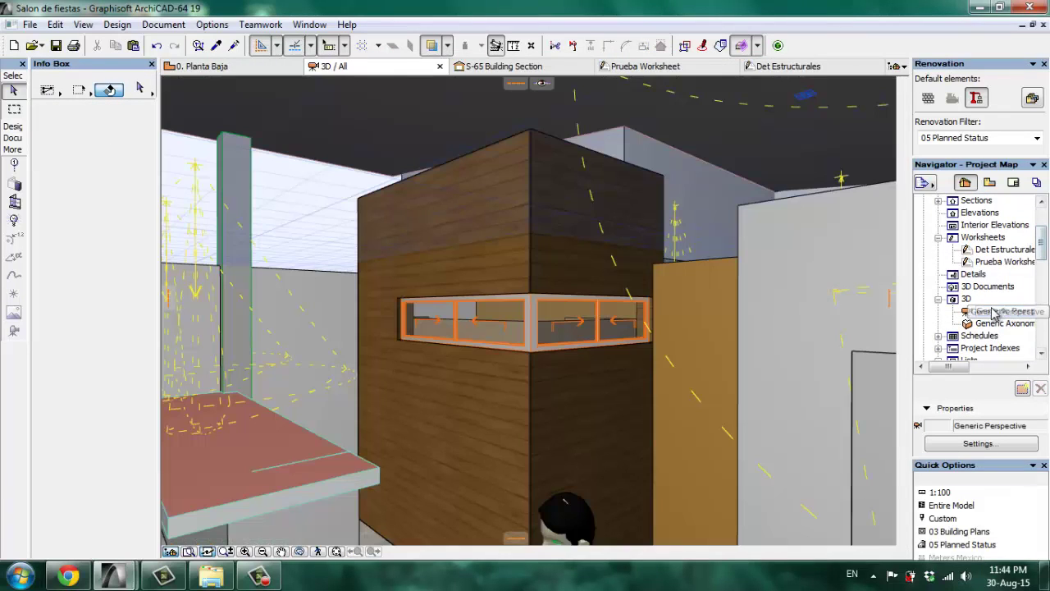
{"action": "left_click", "coordinate": [318, 551]}
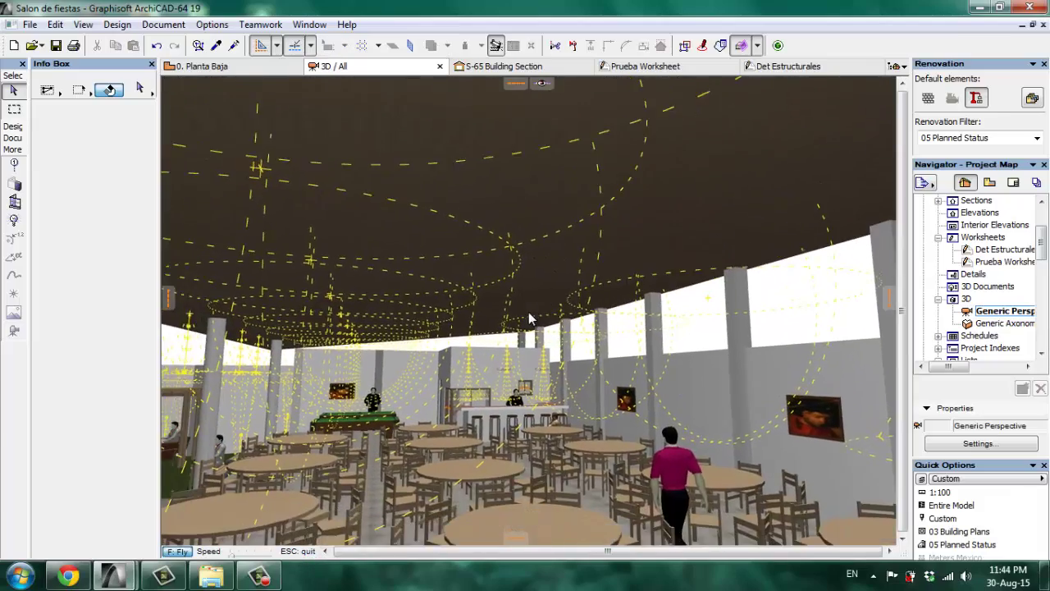
{"action": "key", "text": "Up"}
{"action": "key", "text": "Up"}
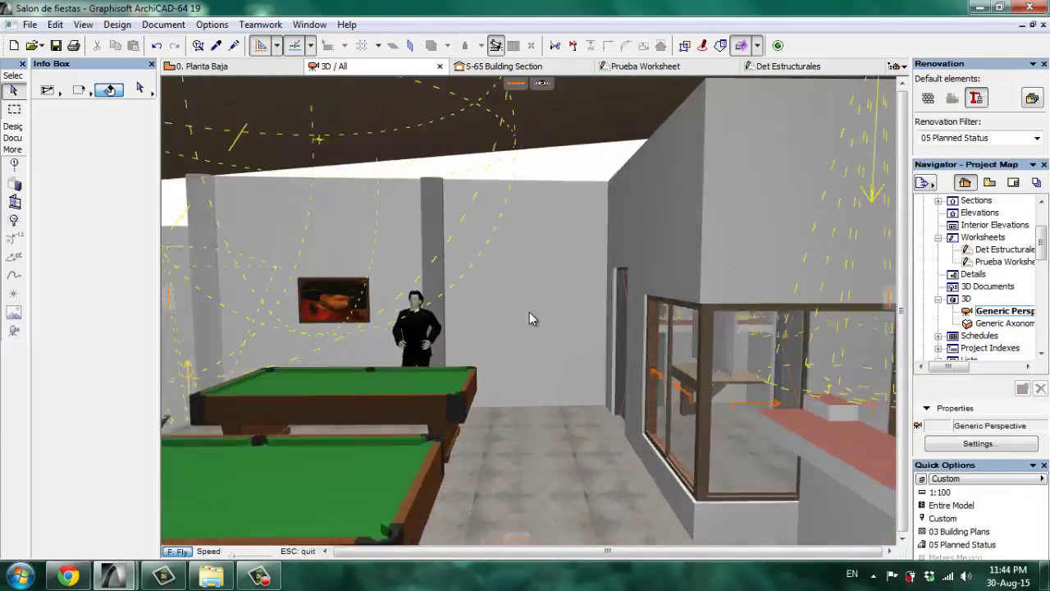
{"action": "key", "text": "Escape"}
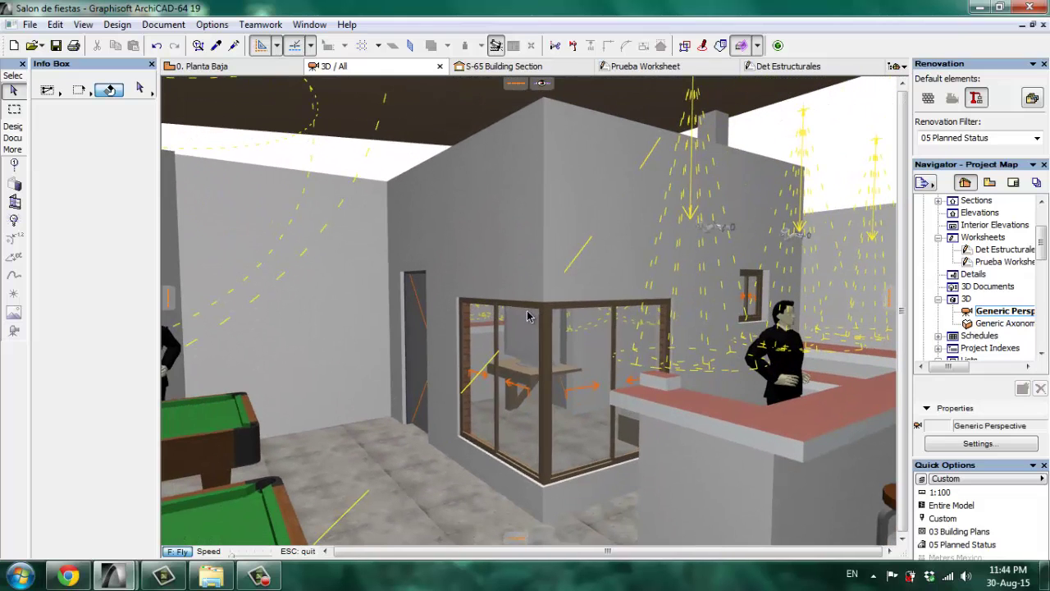
Select both corner window halves and move them up until their top edge aligns with the top of the neighbouring door.
{"action": "left_click", "coordinate": [542, 320]}
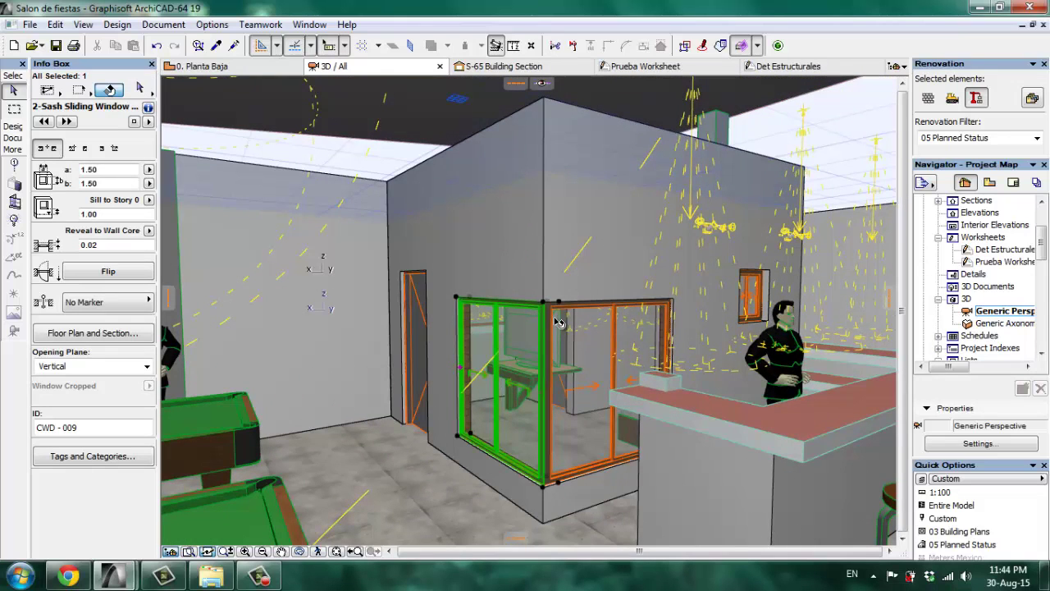
{"action": "left_click", "coordinate": [546, 312], "text": "shift"}
{"action": "key", "text": "ctrl+d"}
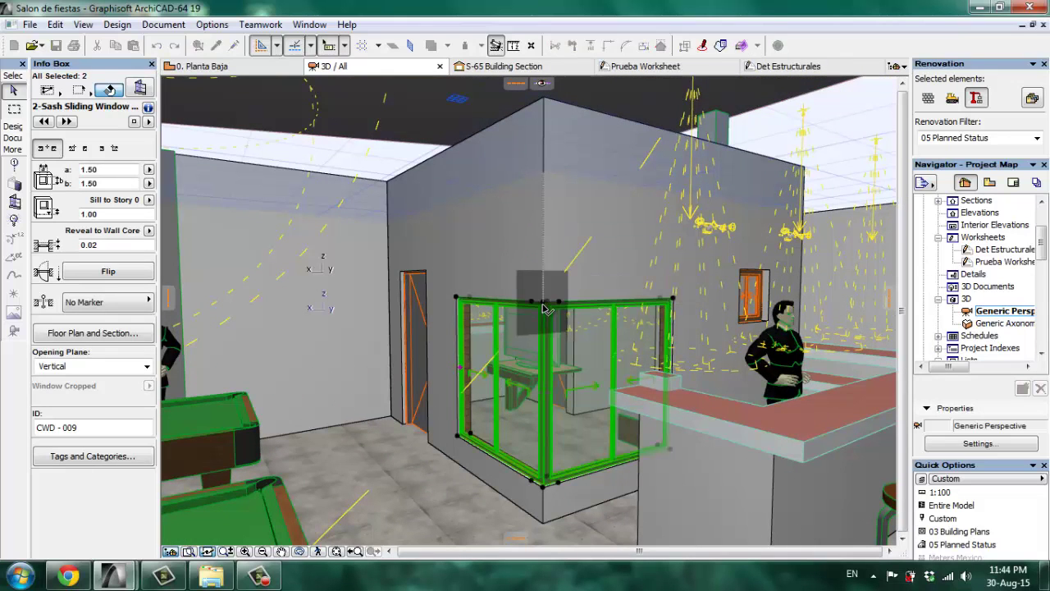
{"action": "left_click", "coordinate": [543, 303]}
{"action": "left_click_drag", "start_coordinate": [417, 276], "coordinate": [429, 276]}
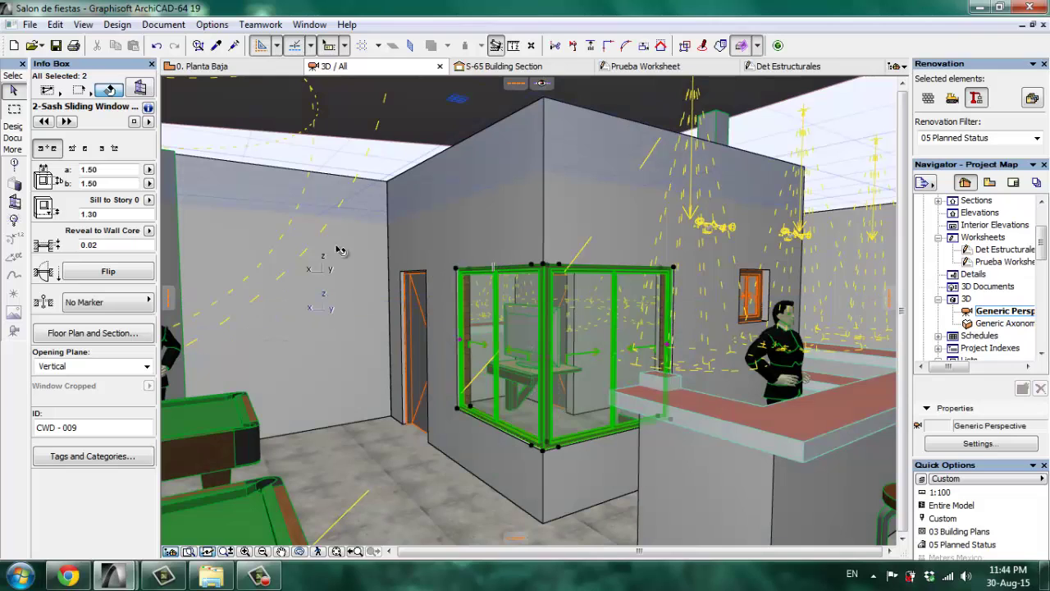
Set the height of both corner window halves to 0.30 and raise them to align with the door's top edge.
{"action": "left_click", "coordinate": [110, 184]}
{"action": "key", "text": "Return"}
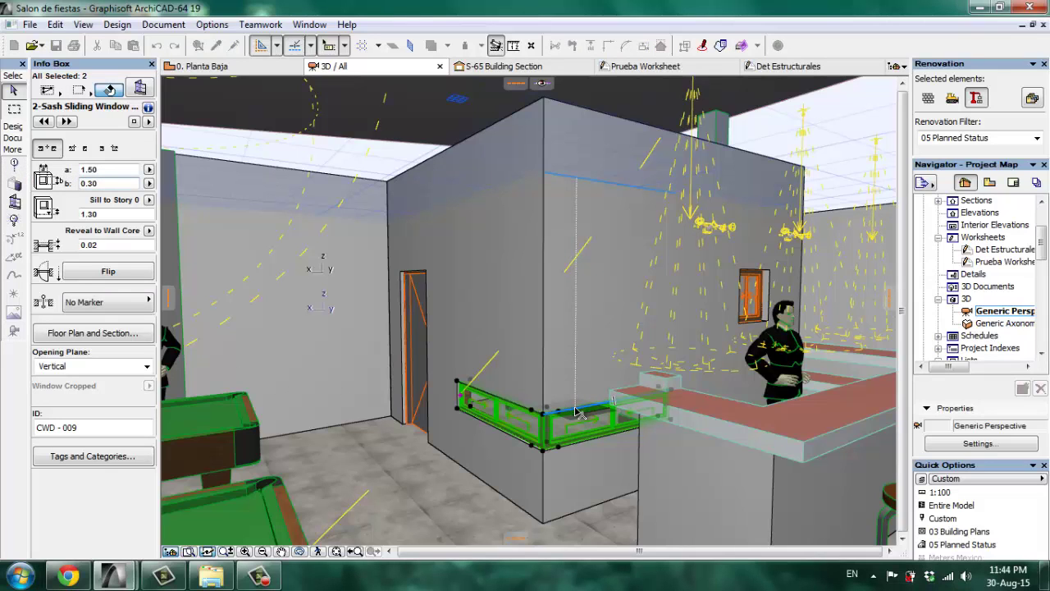
{"action": "left_click", "coordinate": [542, 415]}
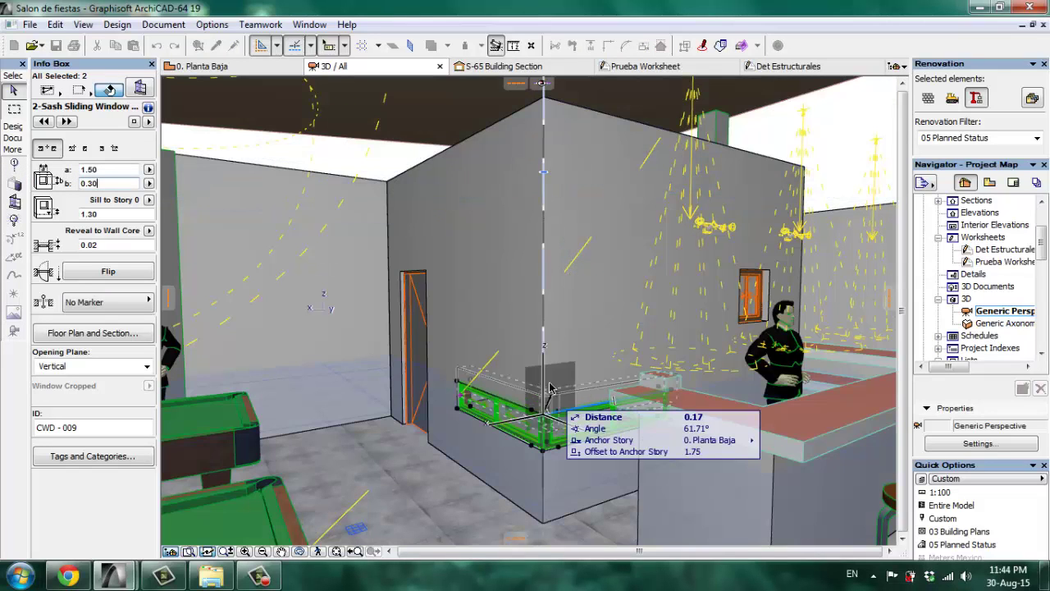
{"action": "left_click_drag", "start_coordinate": [550, 387], "coordinate": [427, 274]}
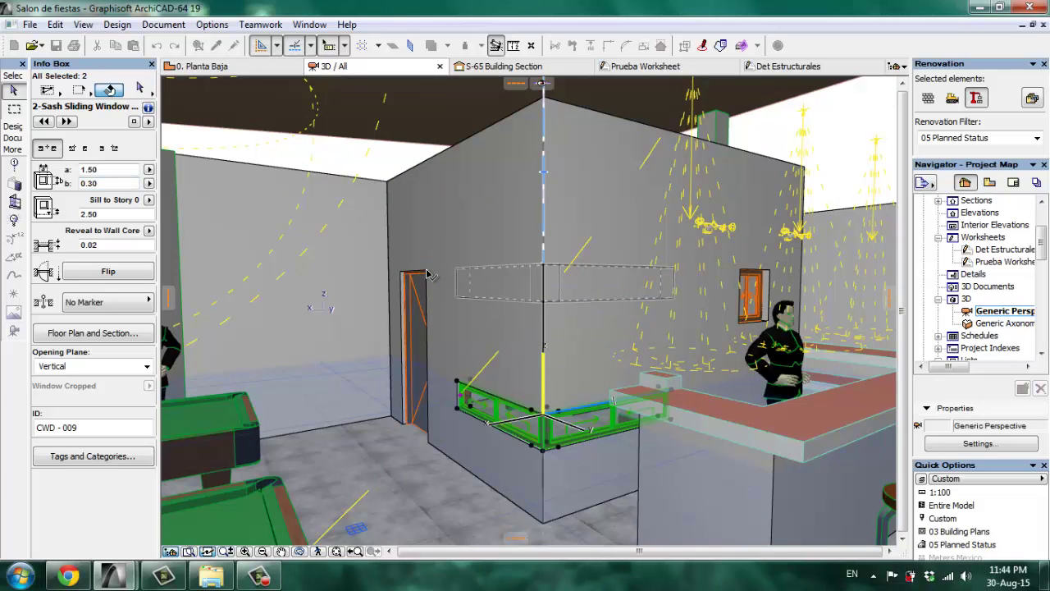
{"action": "key", "text": "Escape"}
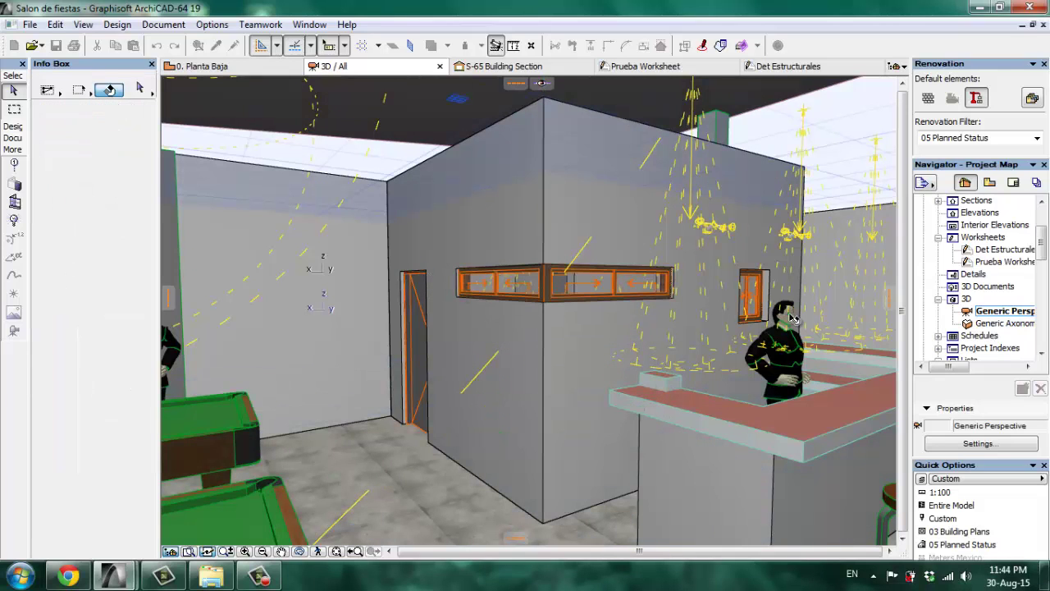
Select both corner window halves and open the Model Attributes page of their sliding window settings.
{"action": "scroll", "coordinate": [551, 293], "scroll_direction": "up", "scroll_amount": 3}
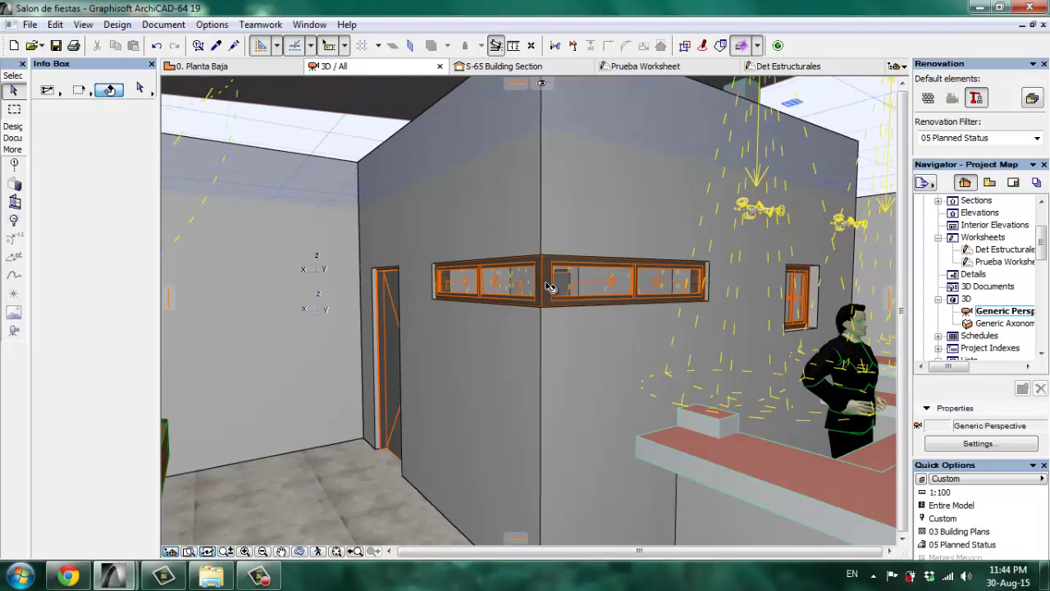
{"action": "left_click", "coordinate": [550, 287]}
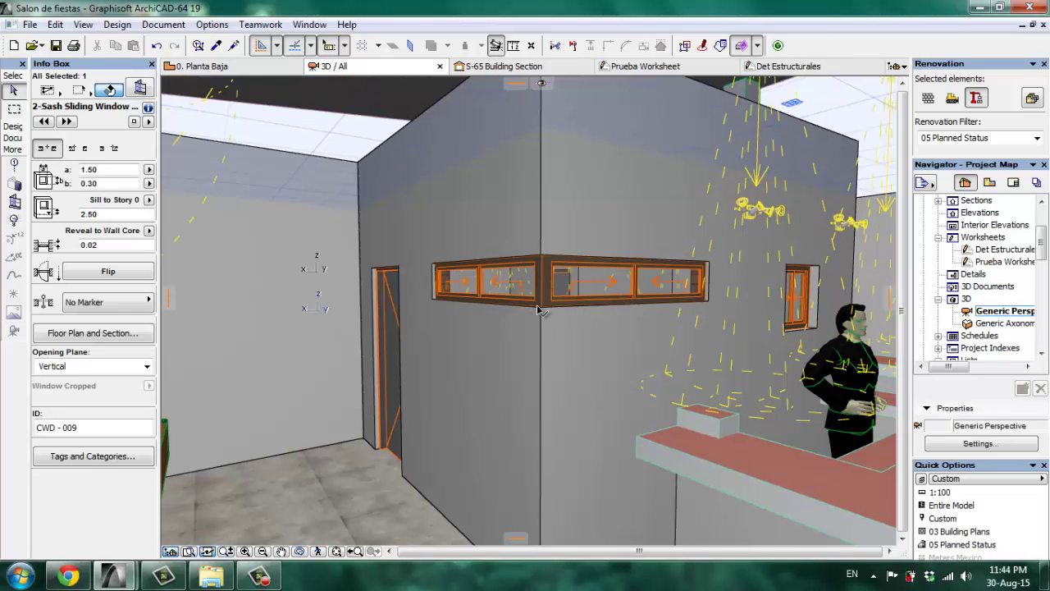
{"action": "left_click", "coordinate": [485, 281], "text": "shift"}
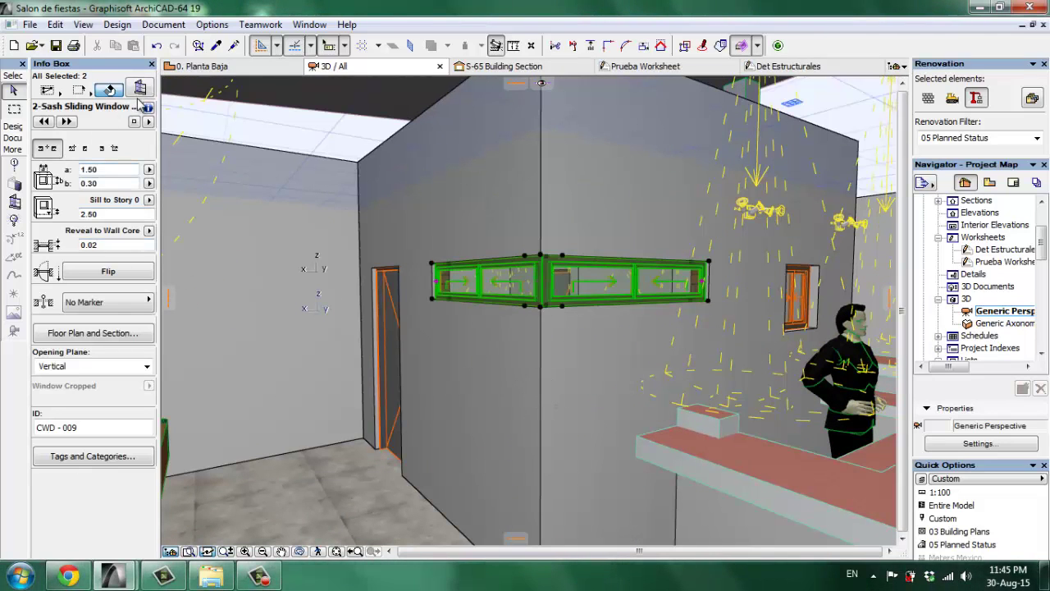
{"action": "left_click", "coordinate": [141, 92]}
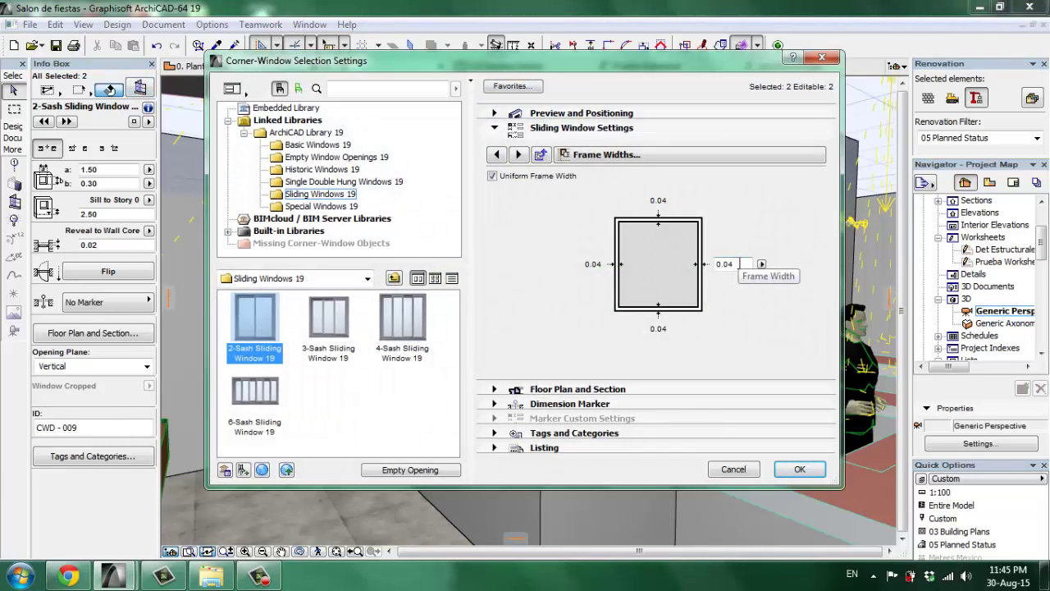
{"action": "left_click", "coordinate": [518, 155]}
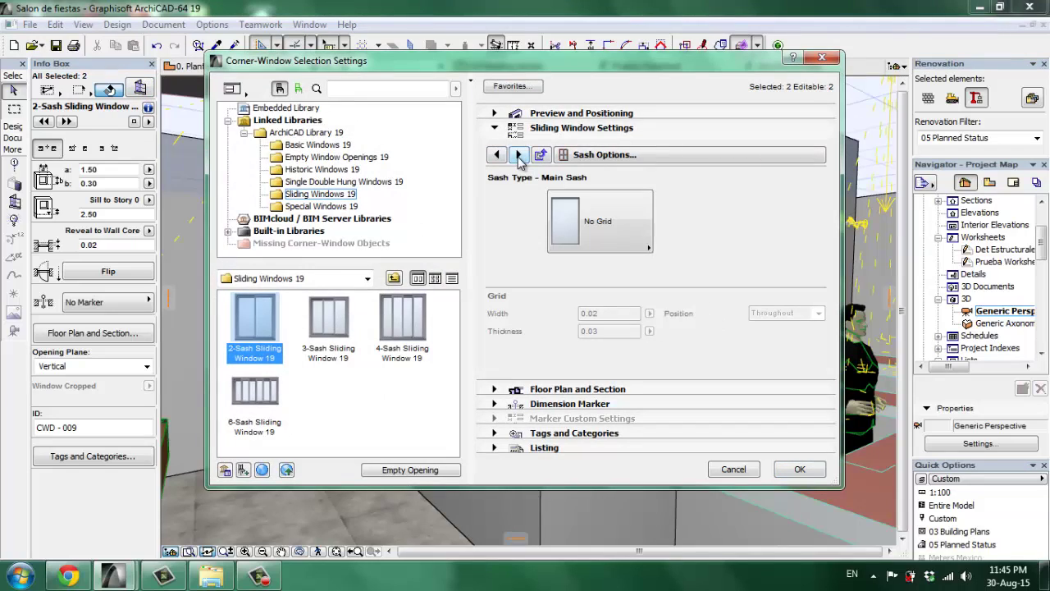
{"action": "left_click", "coordinate": [519, 155]}
{"action": "left_click", "coordinate": [519, 155]}
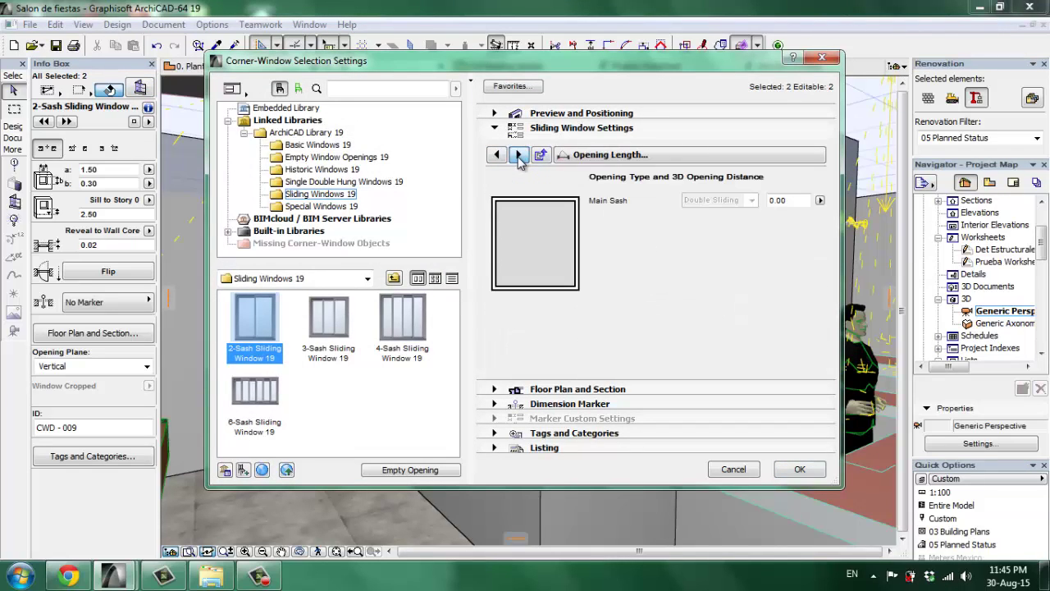
{"action": "left_click", "coordinate": [519, 155]}
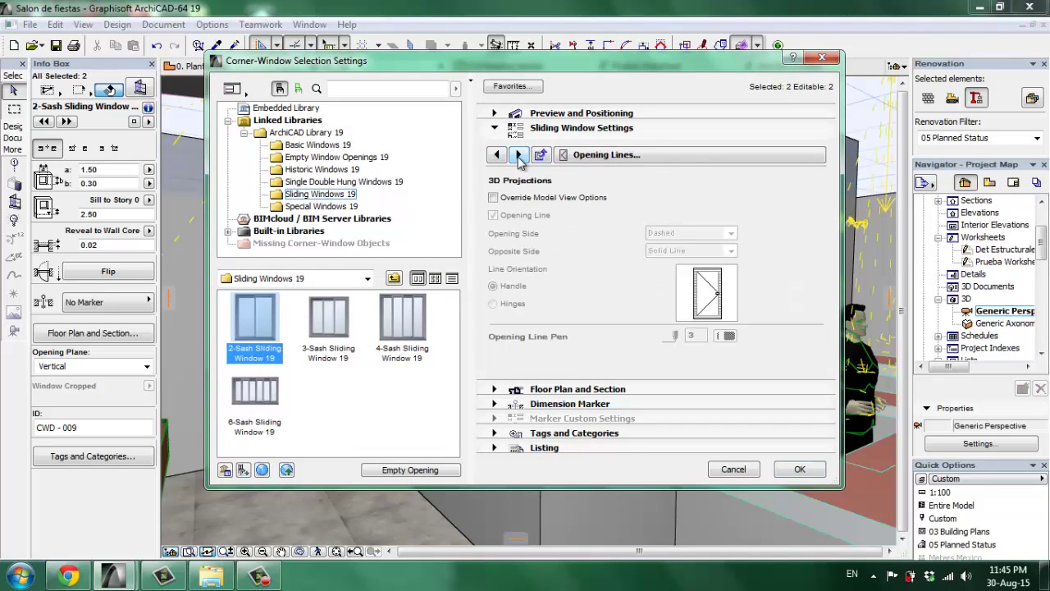
{"action": "left_click", "coordinate": [518, 155]}
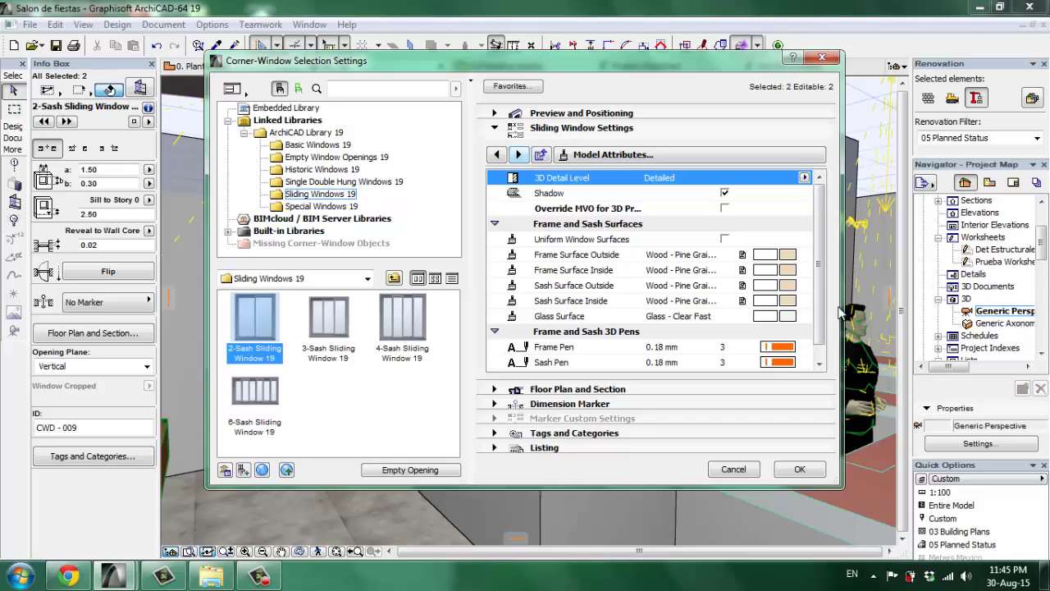
Set the outside and inside frame surfaces of both corner window halves to Metal - Nickel.
{"action": "left_click", "coordinate": [786, 256]}
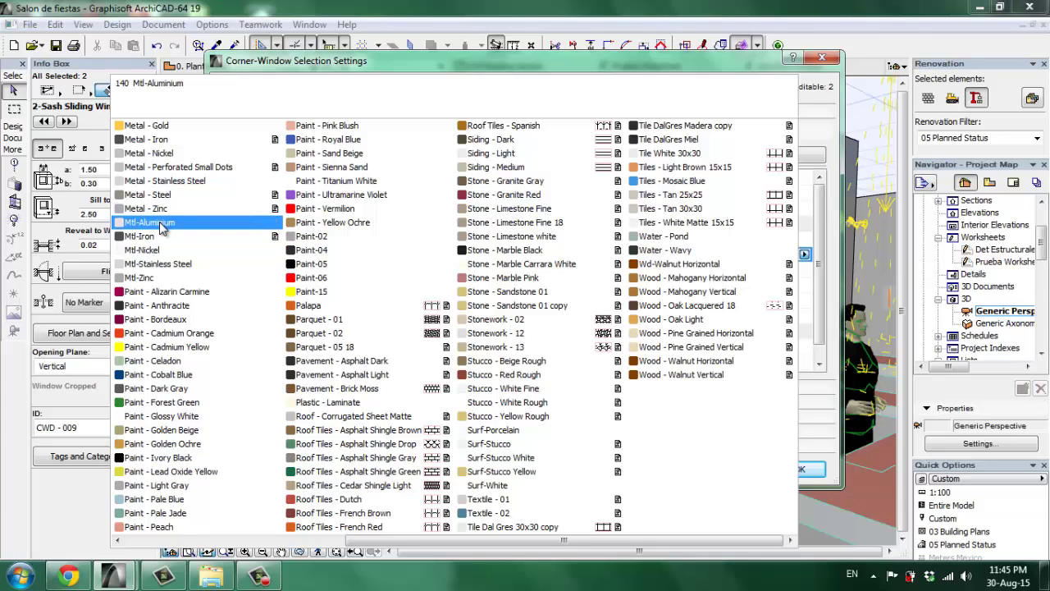
{"action": "left_click", "coordinate": [155, 154]}
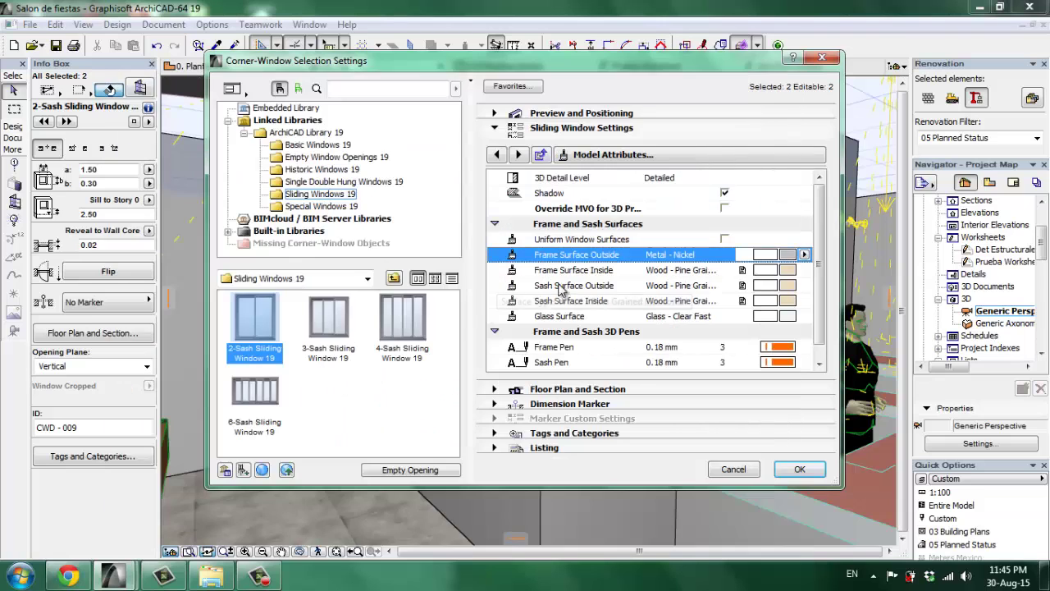
{"action": "left_click", "coordinate": [792, 269]}
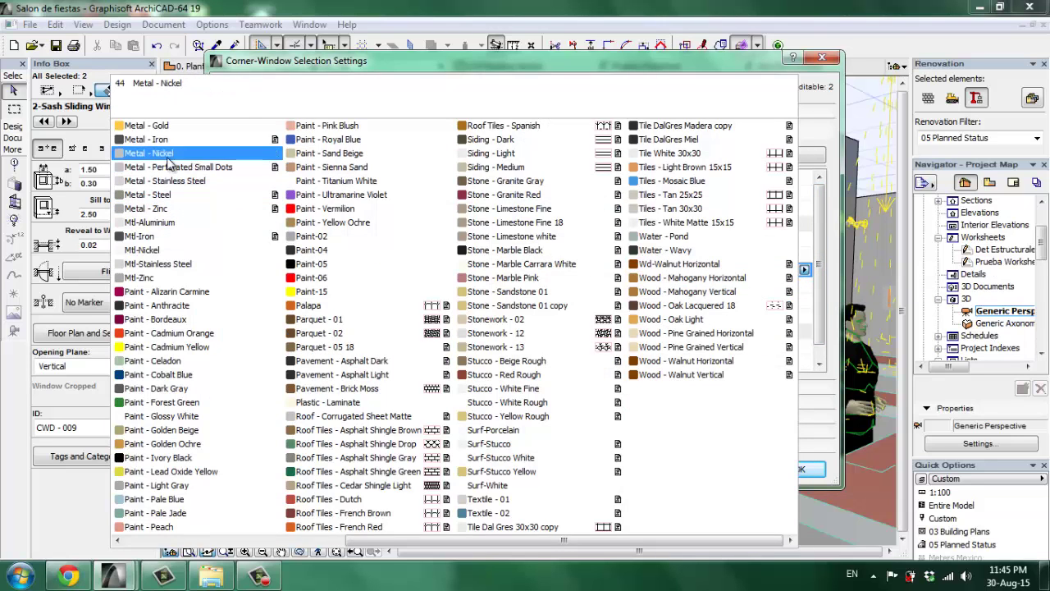
{"action": "left_click", "coordinate": [217, 182]}
Set the outside and inside sash surfaces of both corner window halves to Metal - Nickel and apply the settings.
{"action": "left_click", "coordinate": [790, 284]}
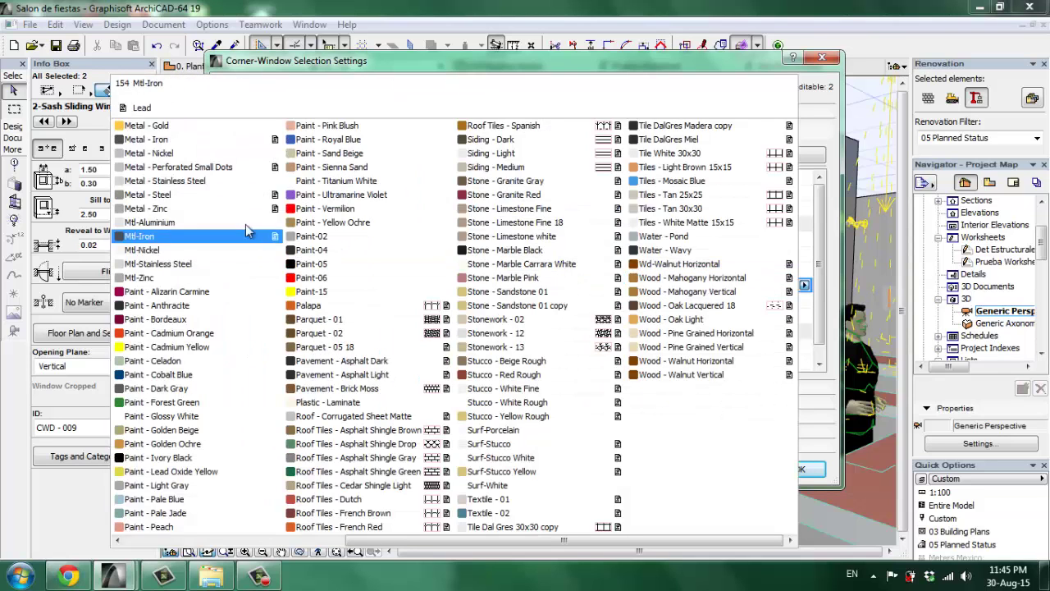
{"action": "left_click", "coordinate": [172, 153]}
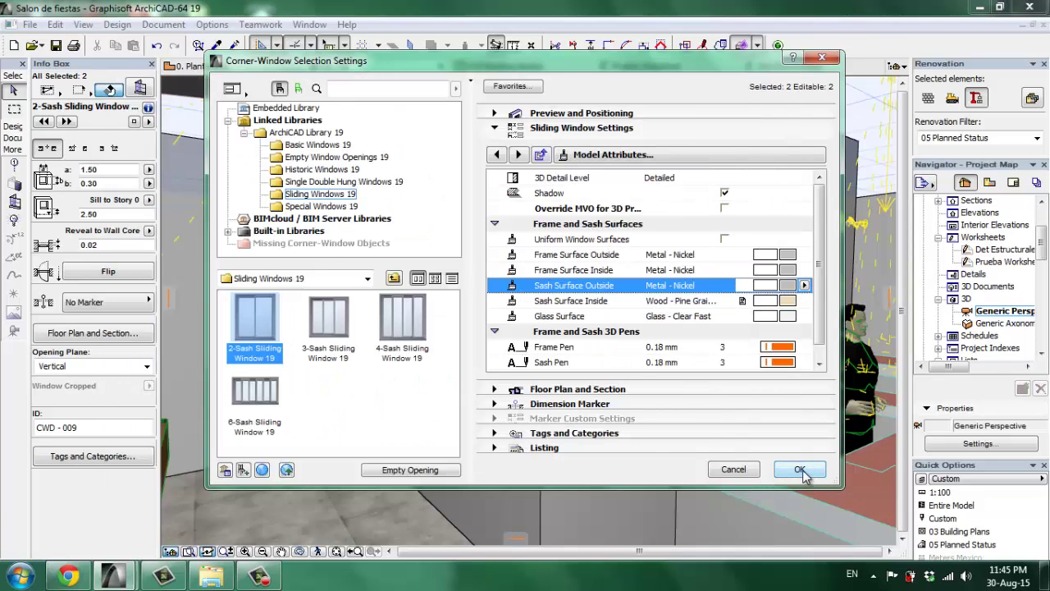
{"action": "left_click", "coordinate": [789, 301]}
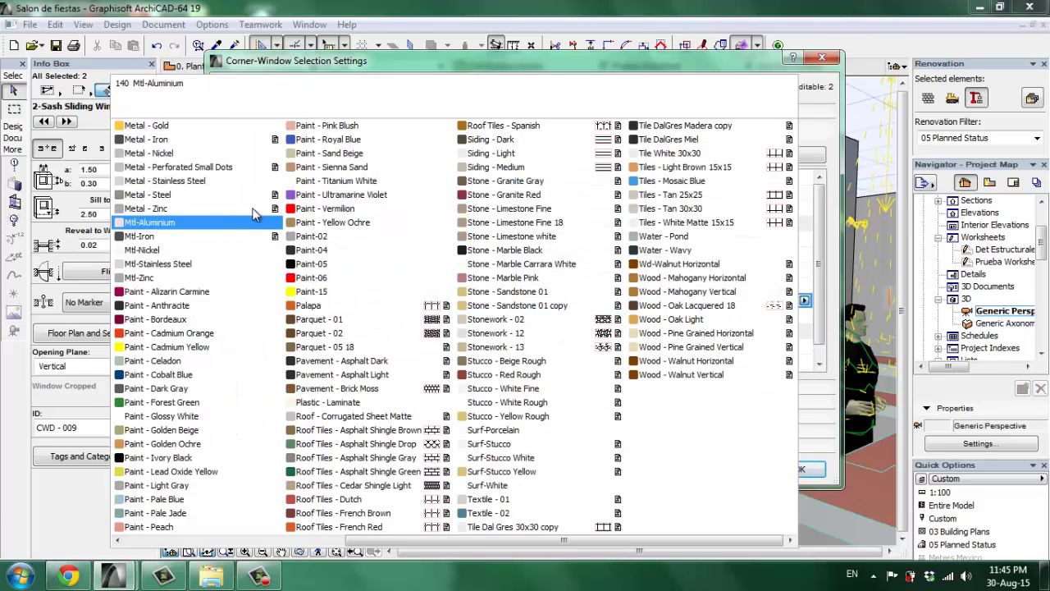
{"action": "left_click", "coordinate": [186, 154]}
{"action": "left_click", "coordinate": [808, 471]}
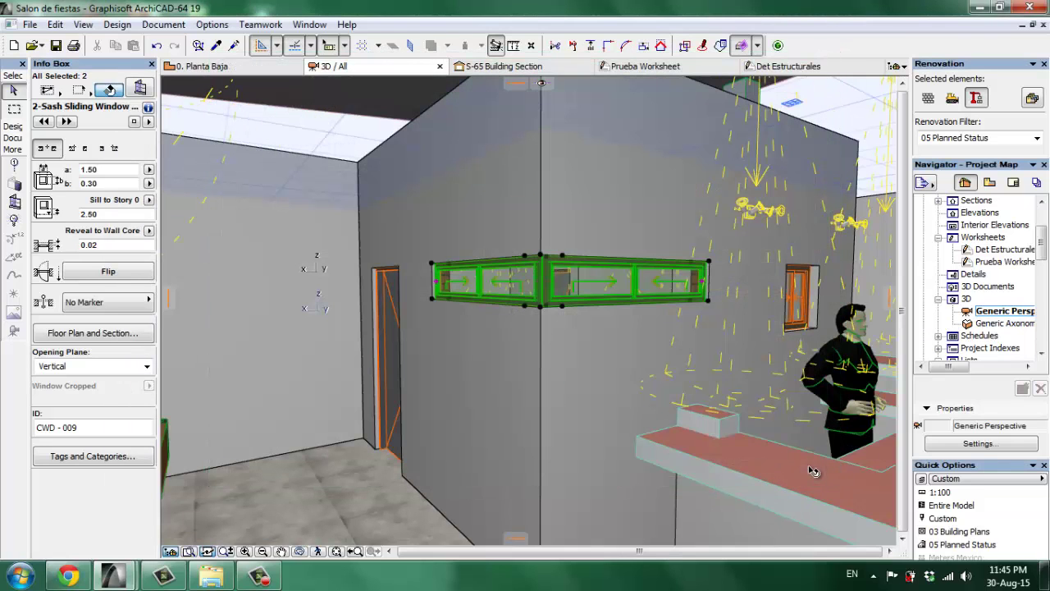
Slide the sash of the corner window half on the bar side open by about 0.18.
{"action": "key", "text": "Escape"}
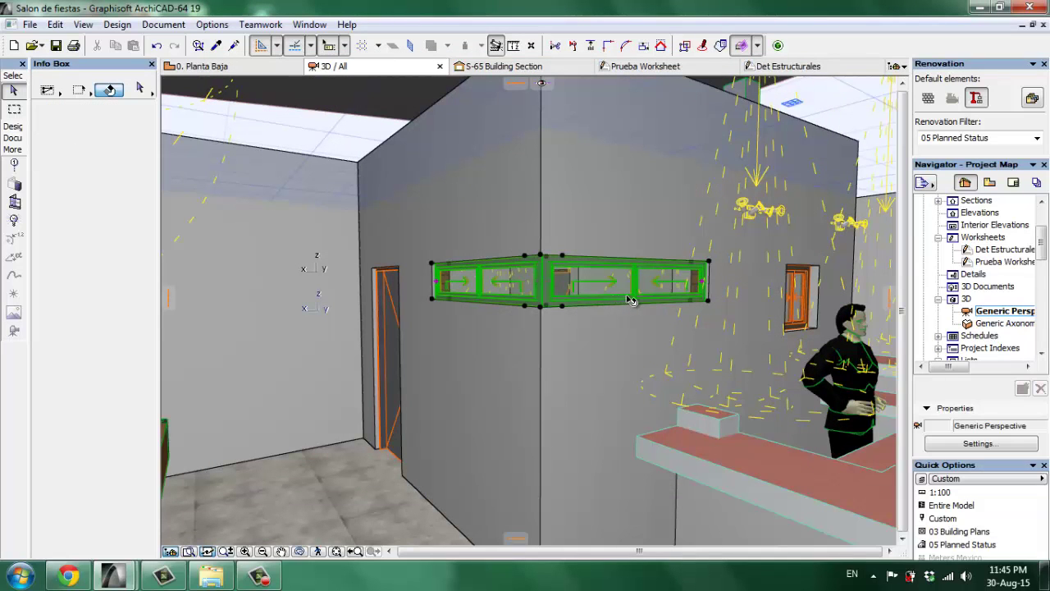
{"action": "left_click", "coordinate": [696, 291]}
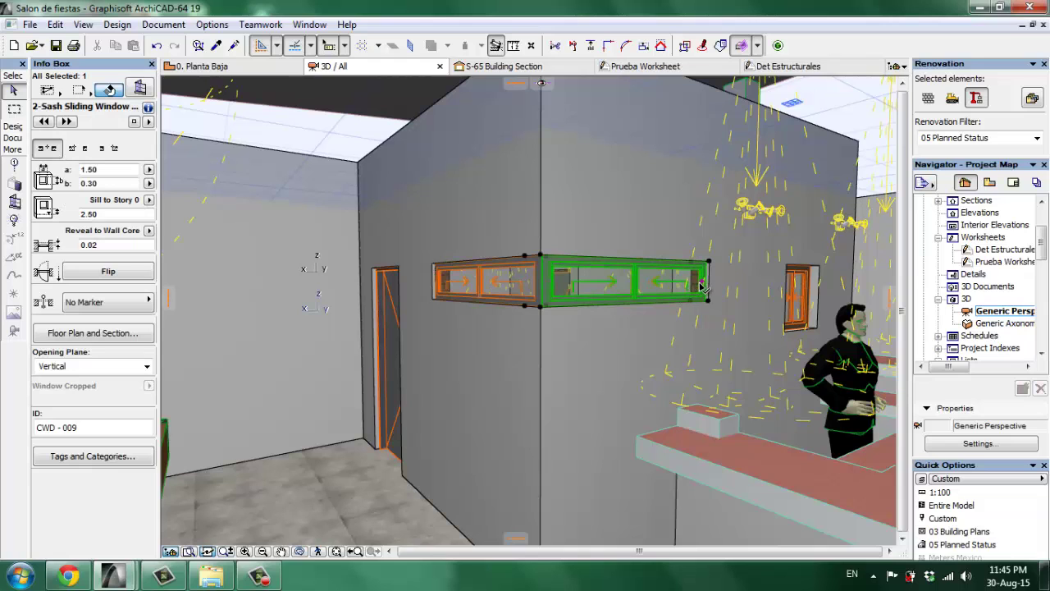
{"action": "left_click", "coordinate": [701, 285]}
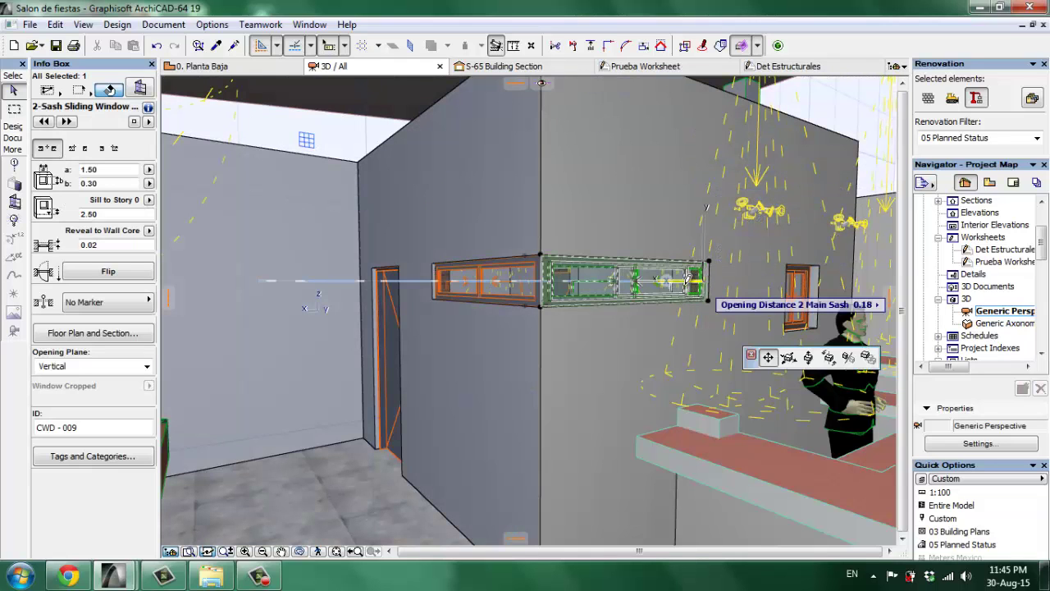
{"action": "left_click", "coordinate": [666, 280]}
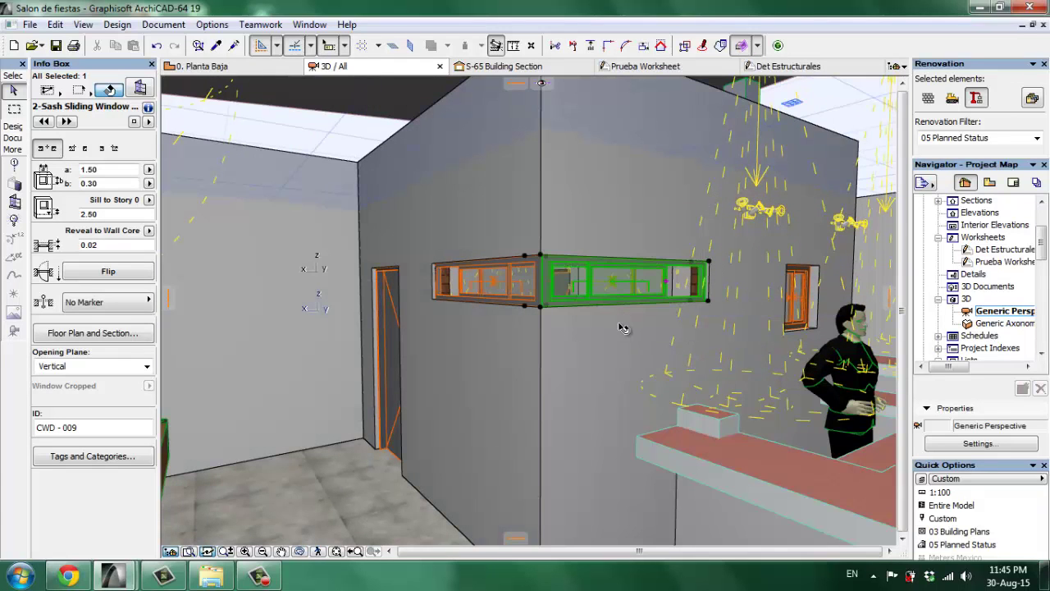
{"action": "left_click", "coordinate": [465, 280]}
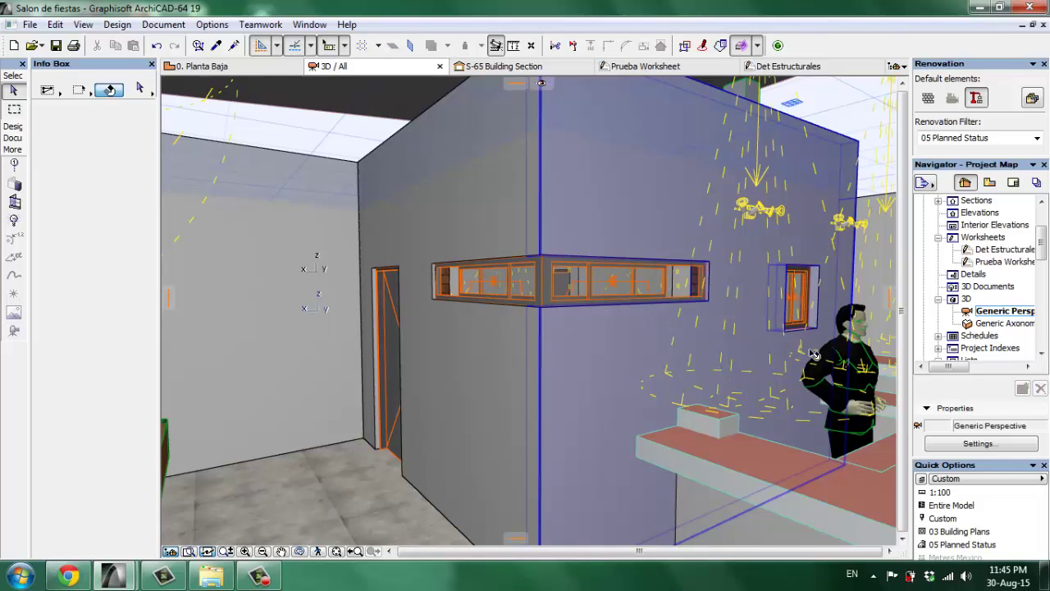
{"action": "left_click", "coordinate": [805, 297]}
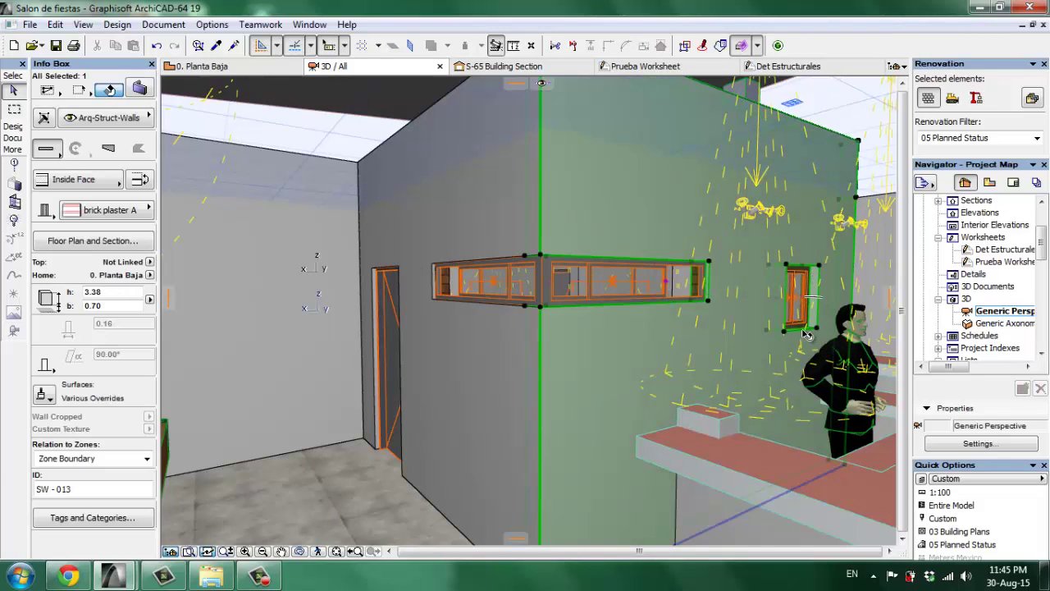
{"action": "key", "text": "Escape"}
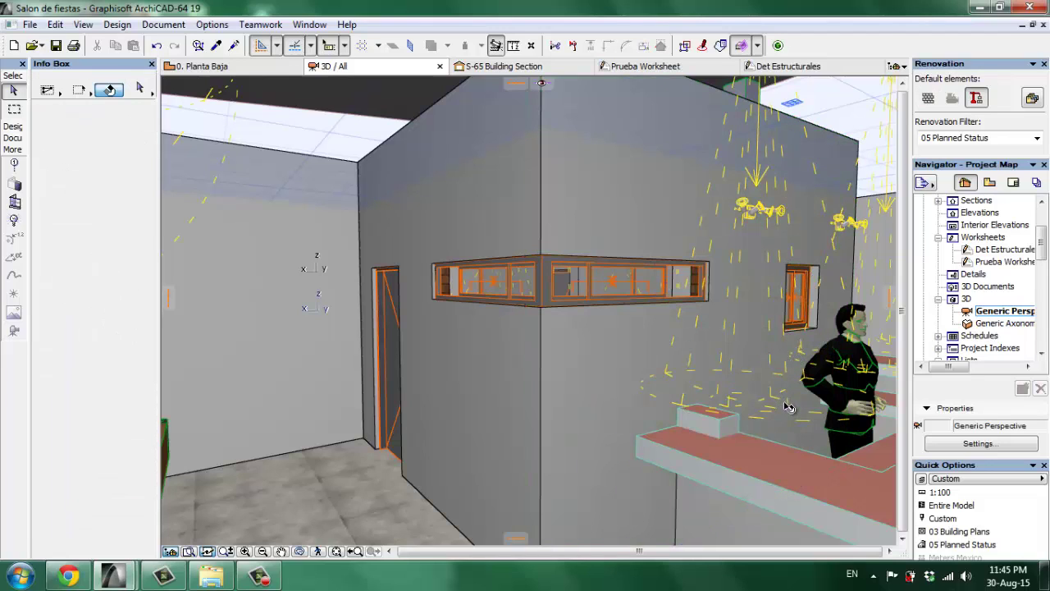